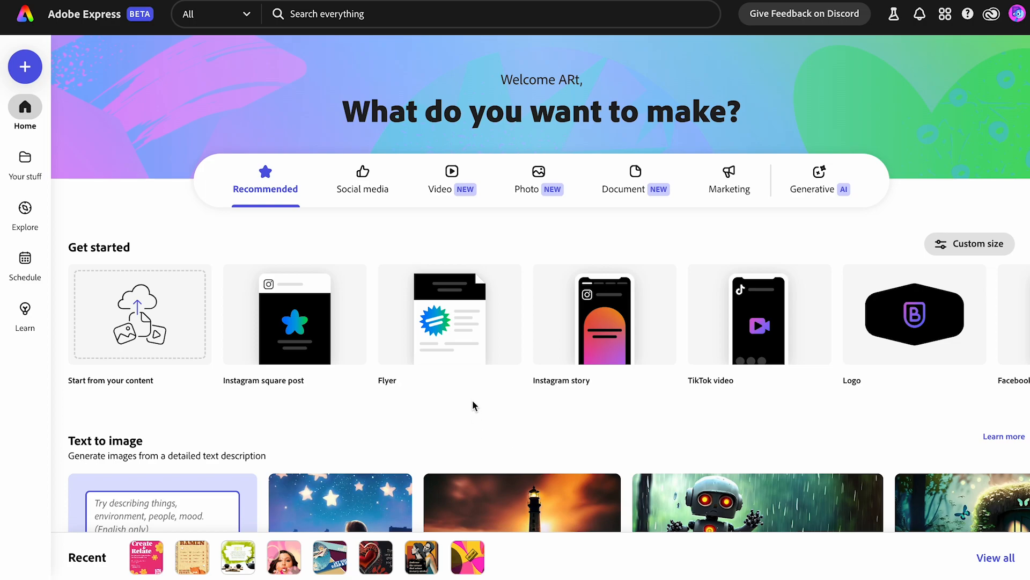
# Browse the flyer templates and open the pink "Create & Relate" wellness workshop flyer.
pyautogui.moveTo(425, 353)
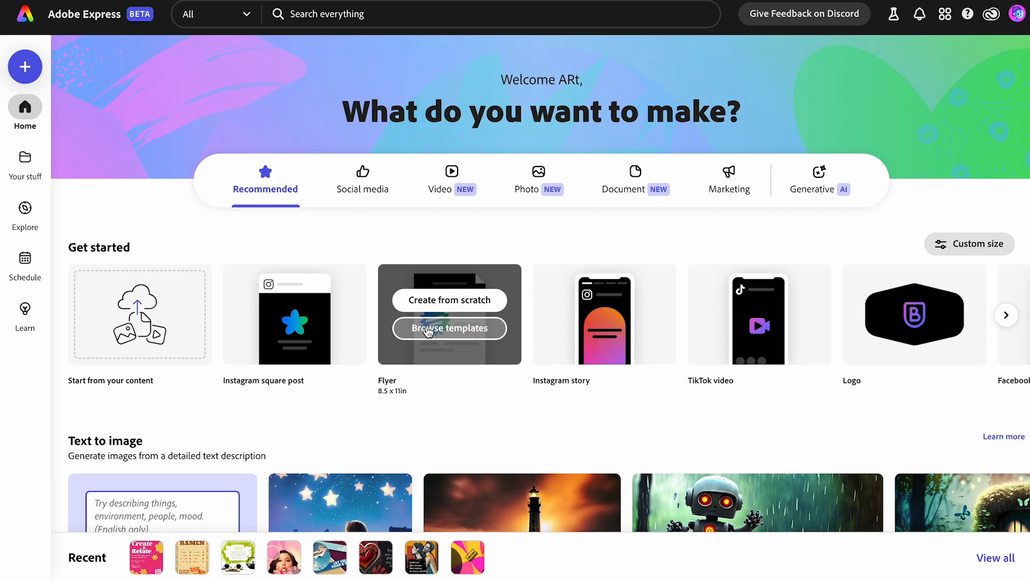
pyautogui.click(427, 329)
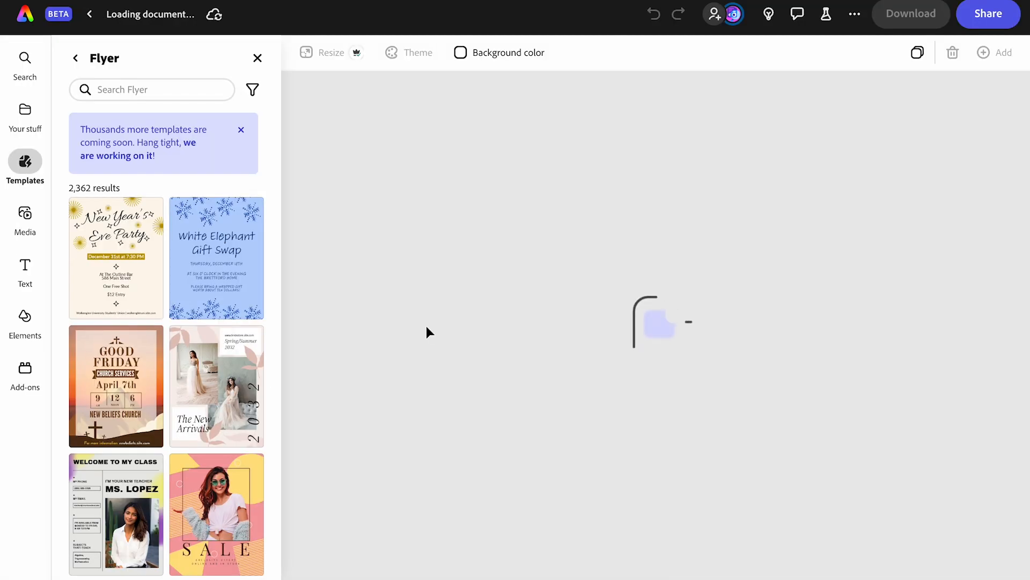
pyautogui.scroll(-10, 236, 381)
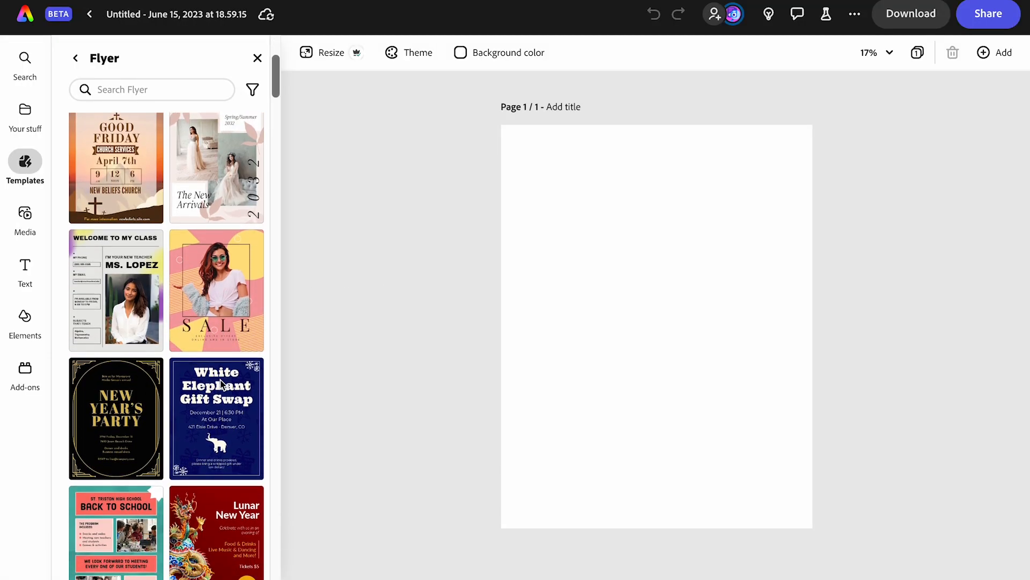
pyautogui.scroll(-10, 221, 386)
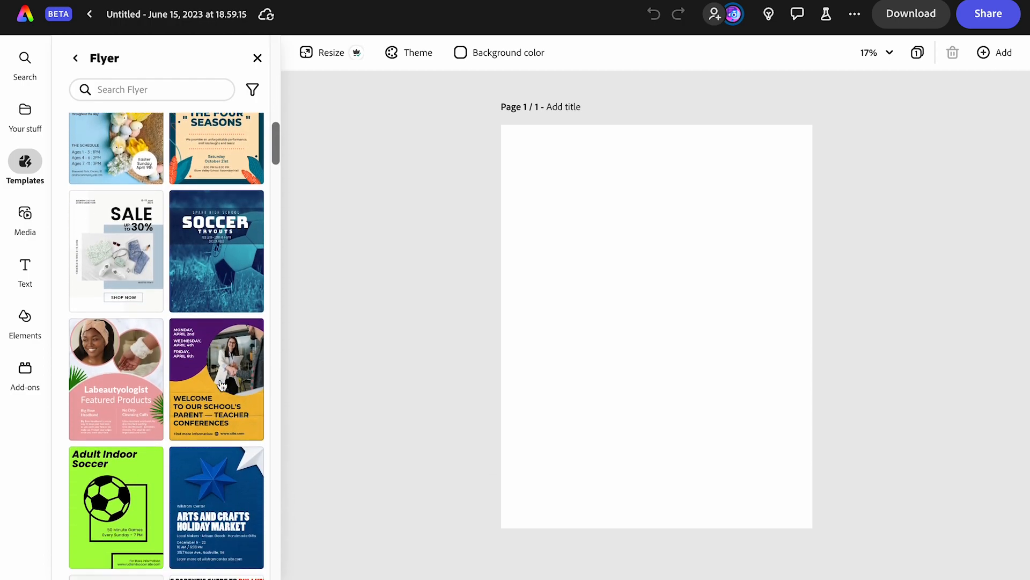
pyautogui.scroll(-10, 221, 385)
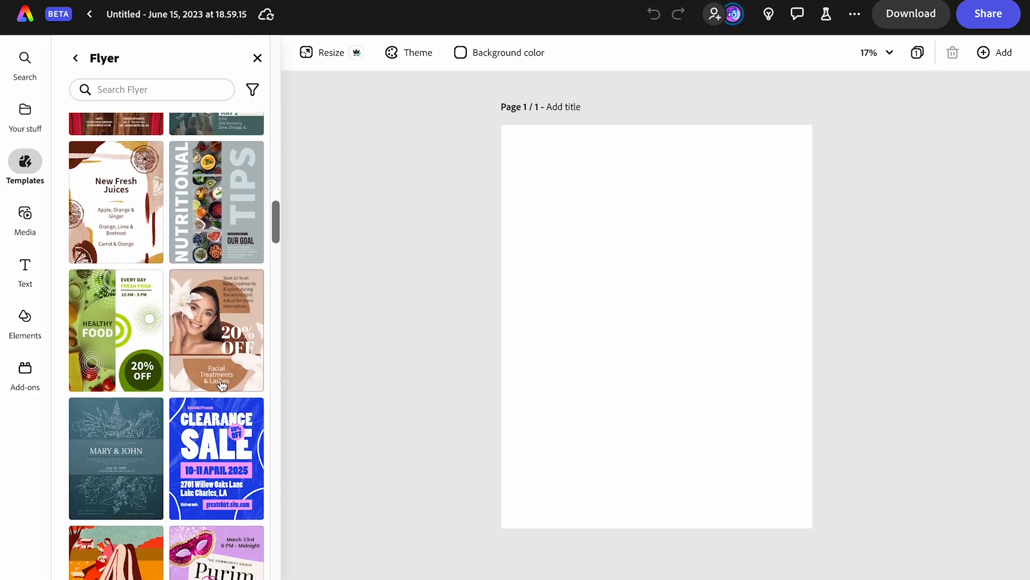
pyautogui.scroll(-5, 221, 385)
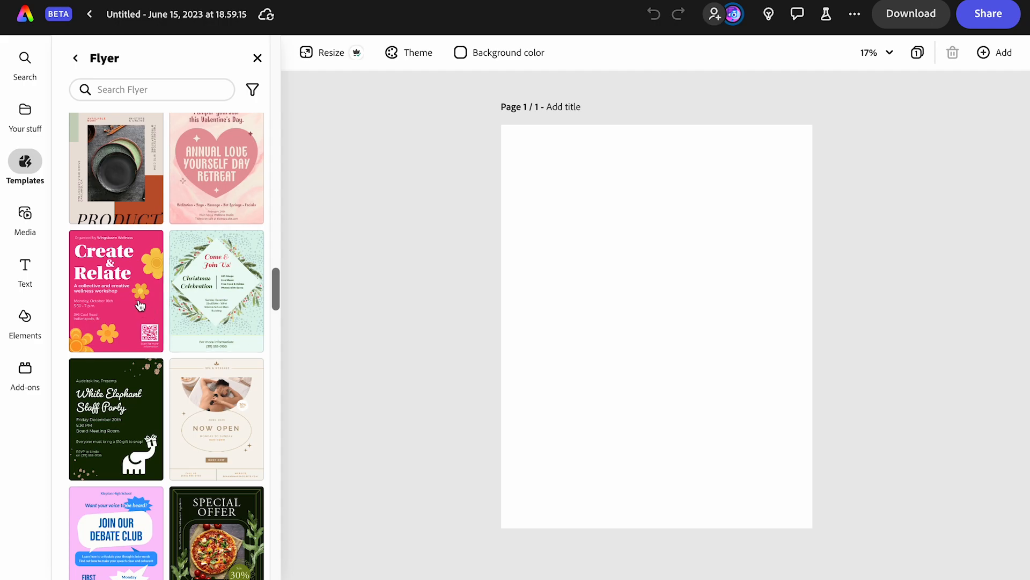
pyautogui.click(129, 306)
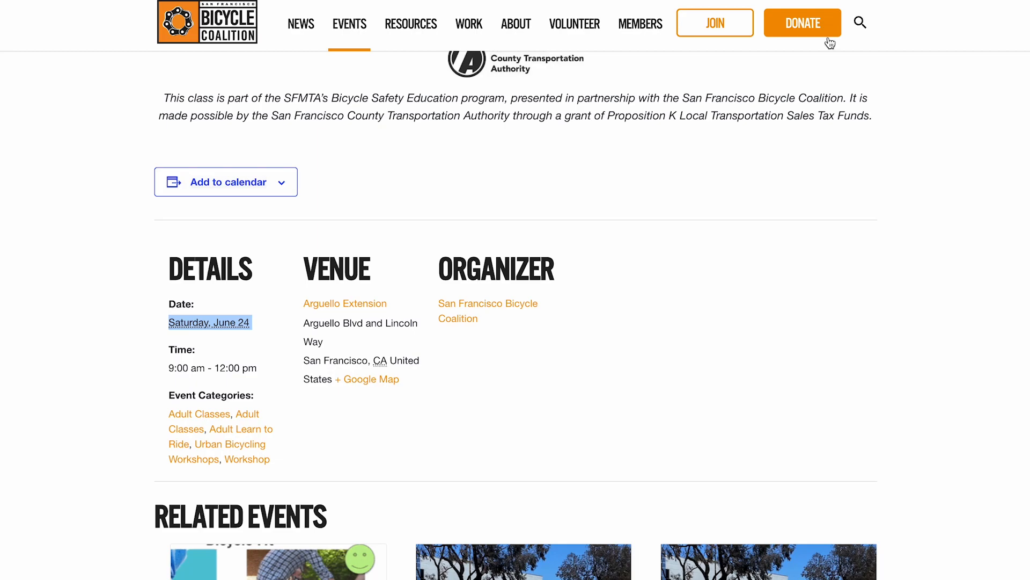
# Switch to the San Francisco Bicycle Coalition event page and review the Adult Learn to Ride description, registration options, date, time and venue.
pyautogui.scroll(15, 717, 230)
pyautogui.scroll(-2, 719, 234)
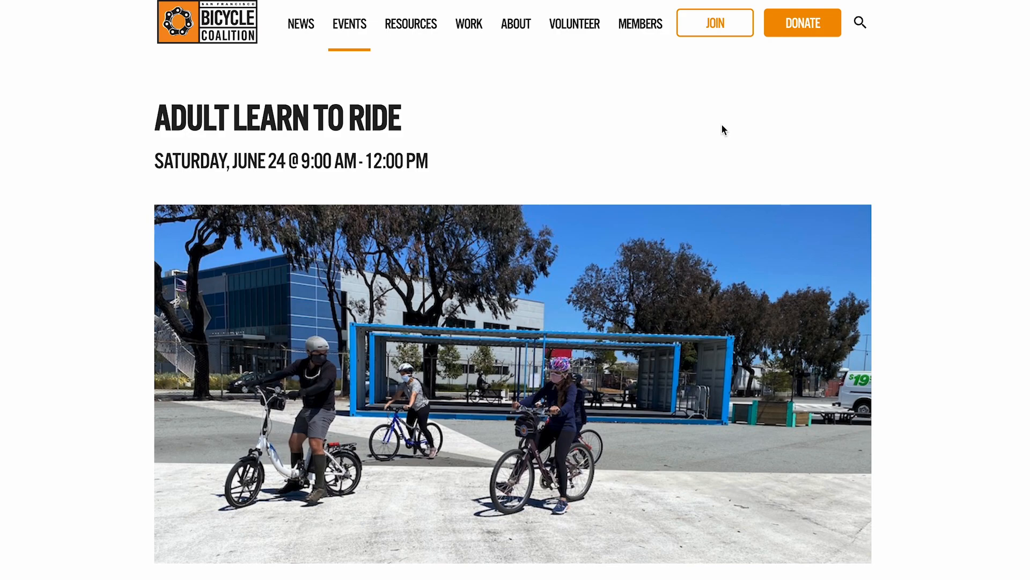
pyautogui.scroll(-10, 723, 129)
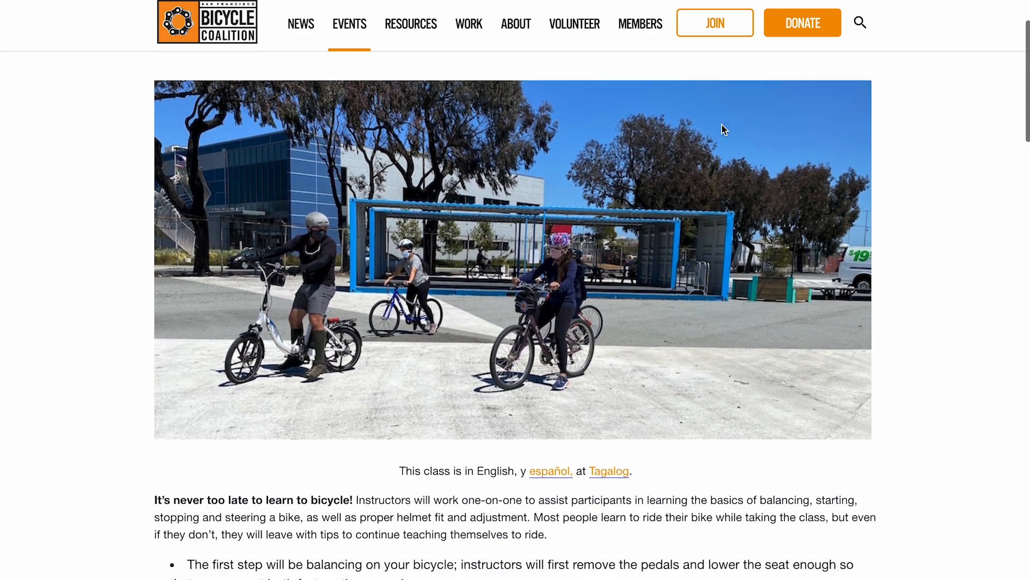
pyautogui.scroll(-1, 722, 129)
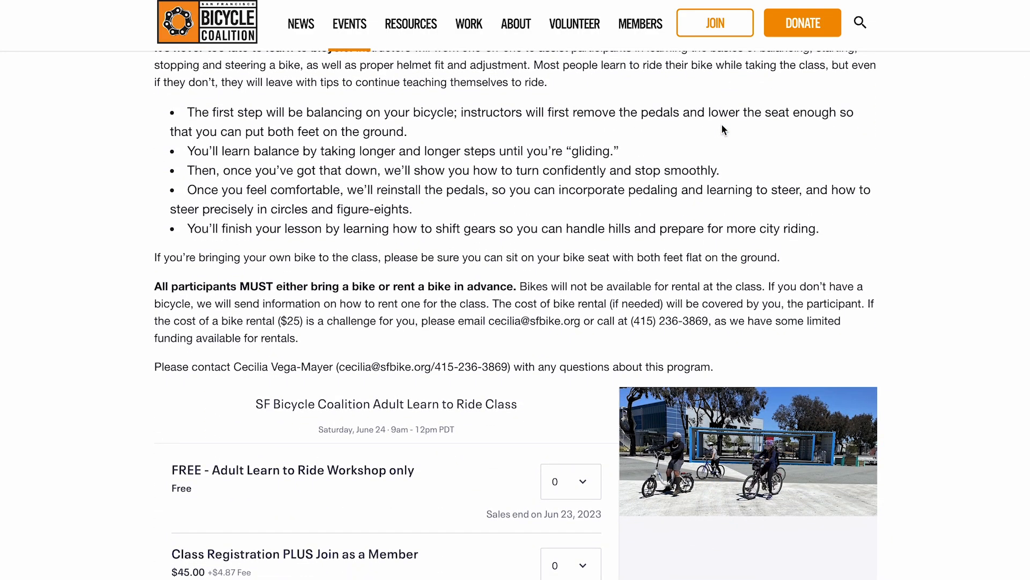
pyautogui.scroll(-3, 722, 129)
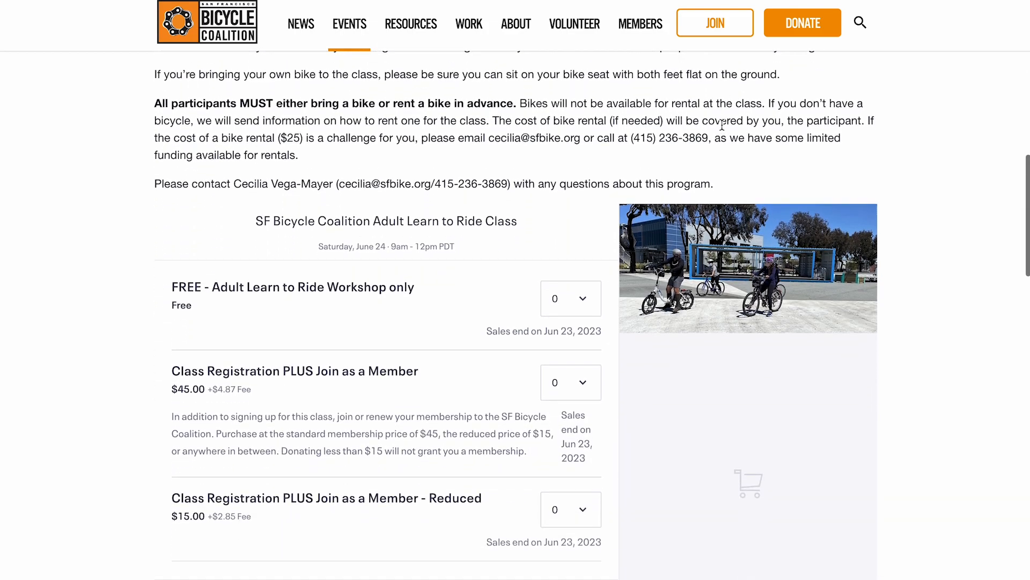
pyautogui.scroll(-1, 723, 125)
pyautogui.scroll(-1, 348, 295)
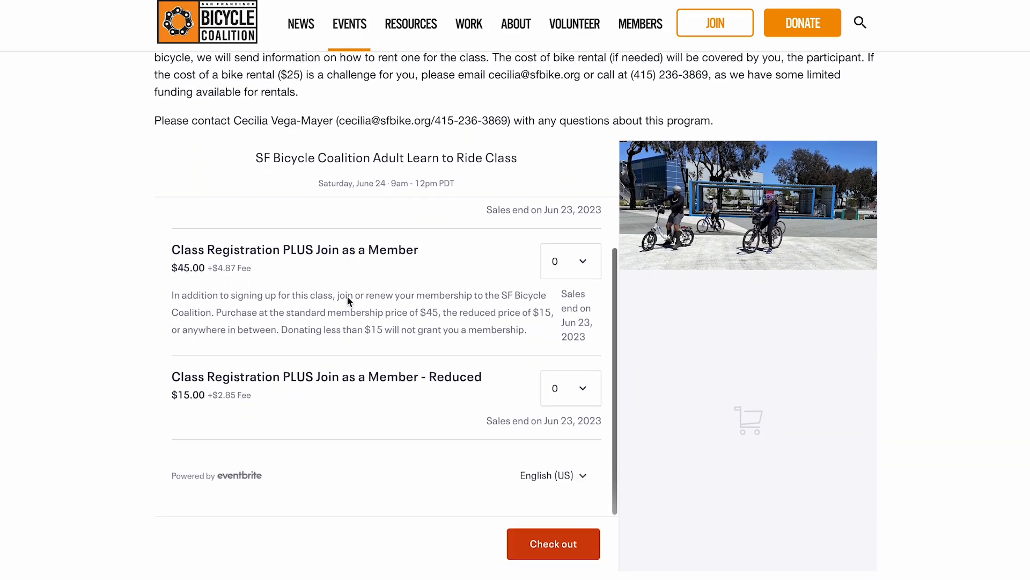
pyautogui.scroll(-10, 347, 299)
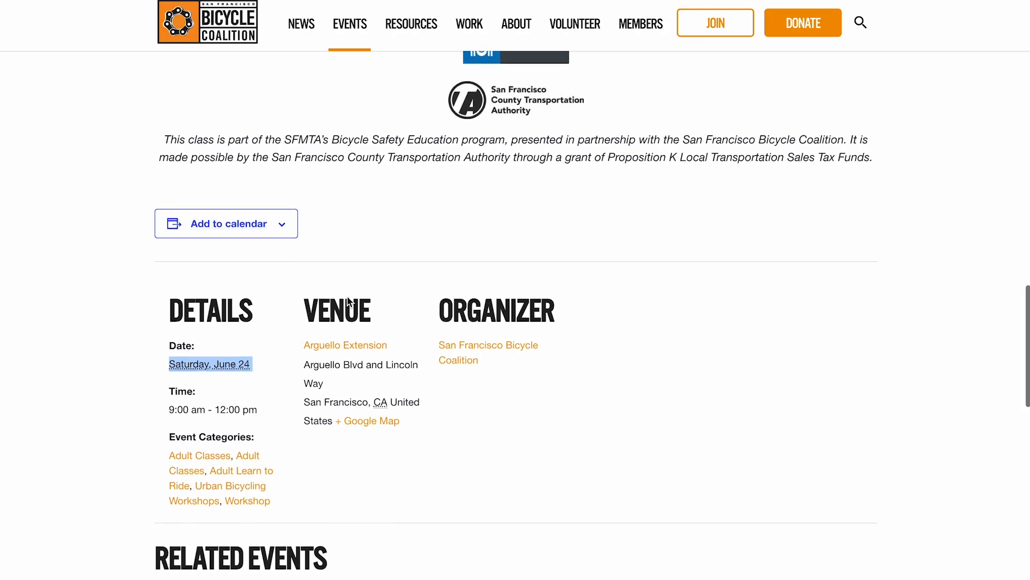
pyautogui.scroll(10, 348, 299)
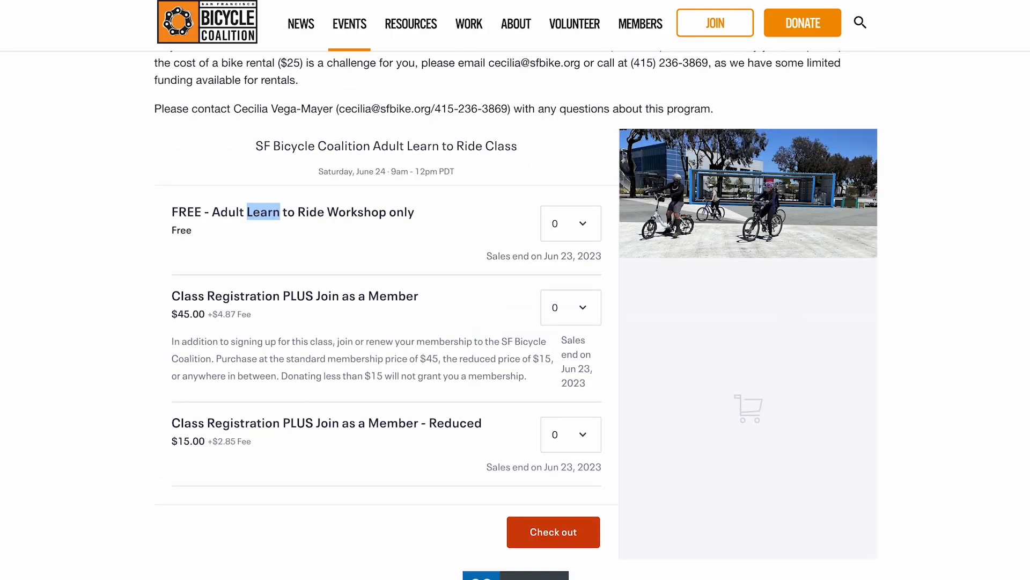
# Back in Adobe Express, replace the flyer's headline words "Create" with "Learn" and "Relate" with "Ride".
pyautogui.click(767, 0)
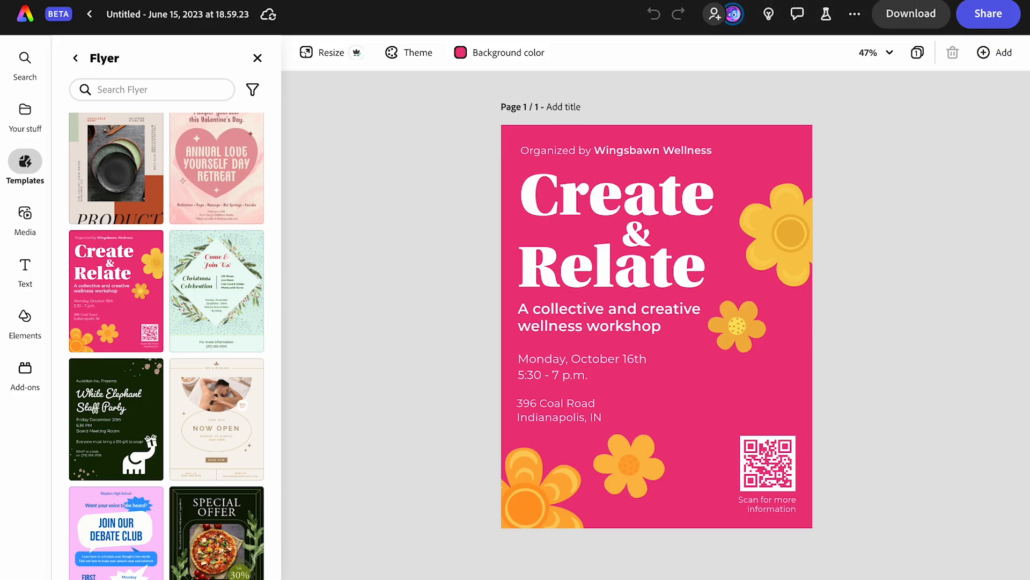
pyautogui.click(654, 188)
pyautogui.doubleClick(655, 188)
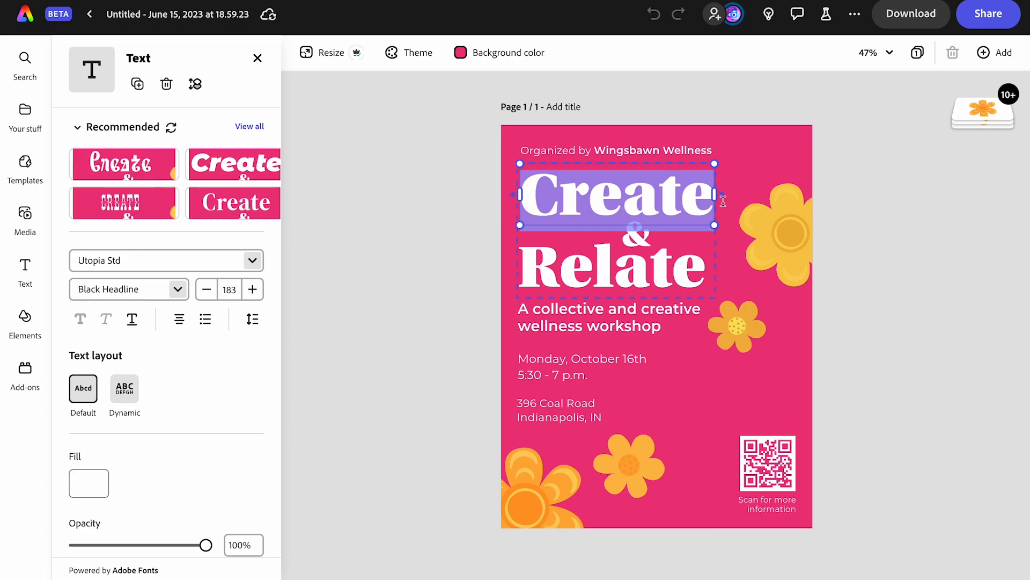
pyautogui.write('Learn')
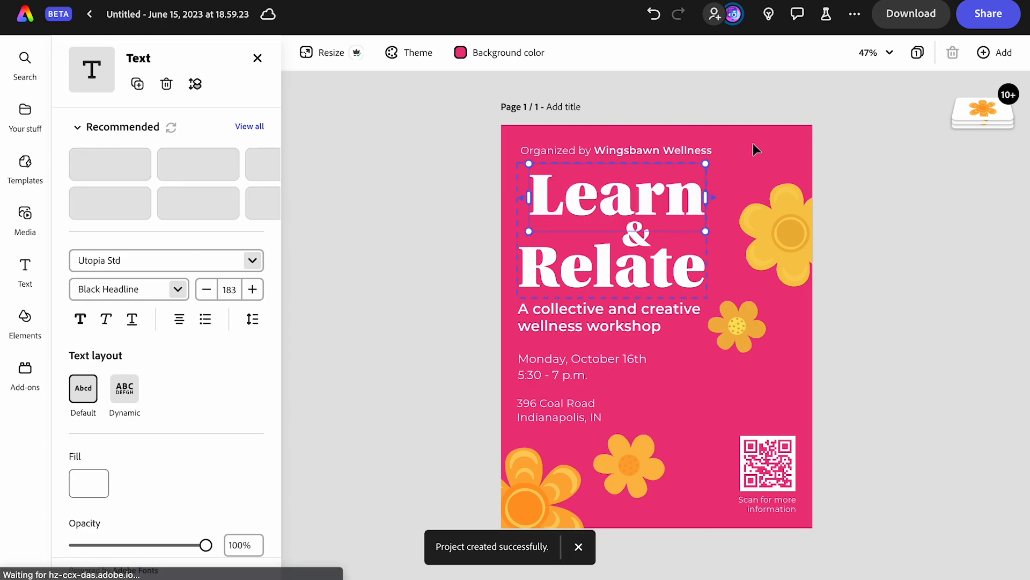
pyautogui.click(645, 263)
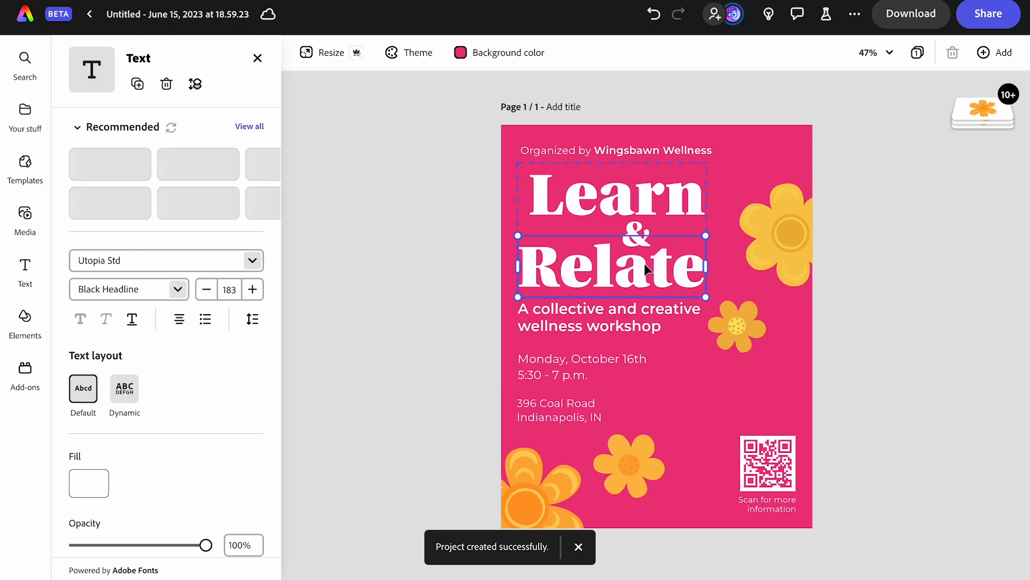
pyautogui.doubleClick(645, 263)
pyautogui.write('Ride')
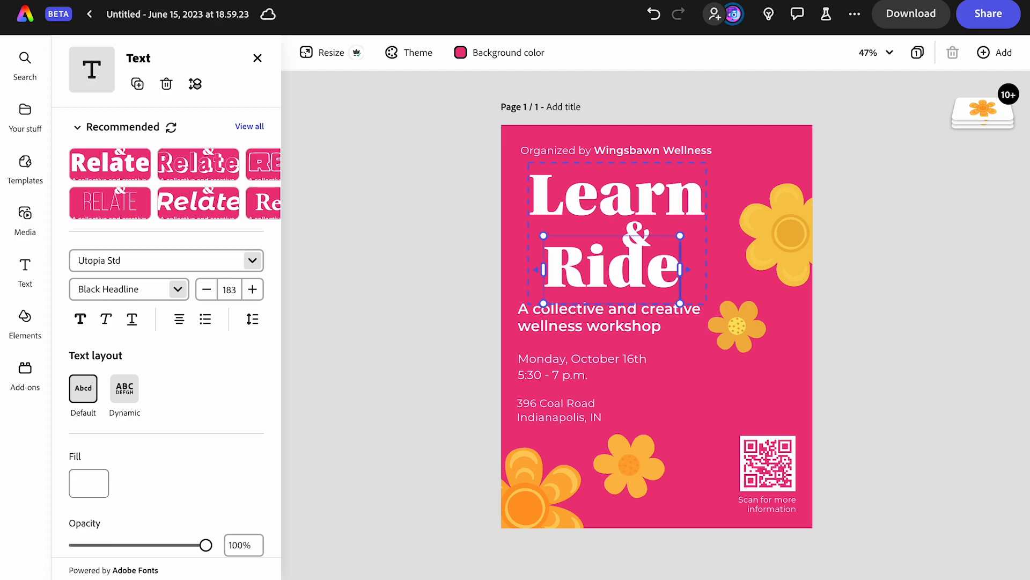
# Replace the headline's ampersand with "to" and center it between "Learn" and "Ride".
pyautogui.click(635, 225)
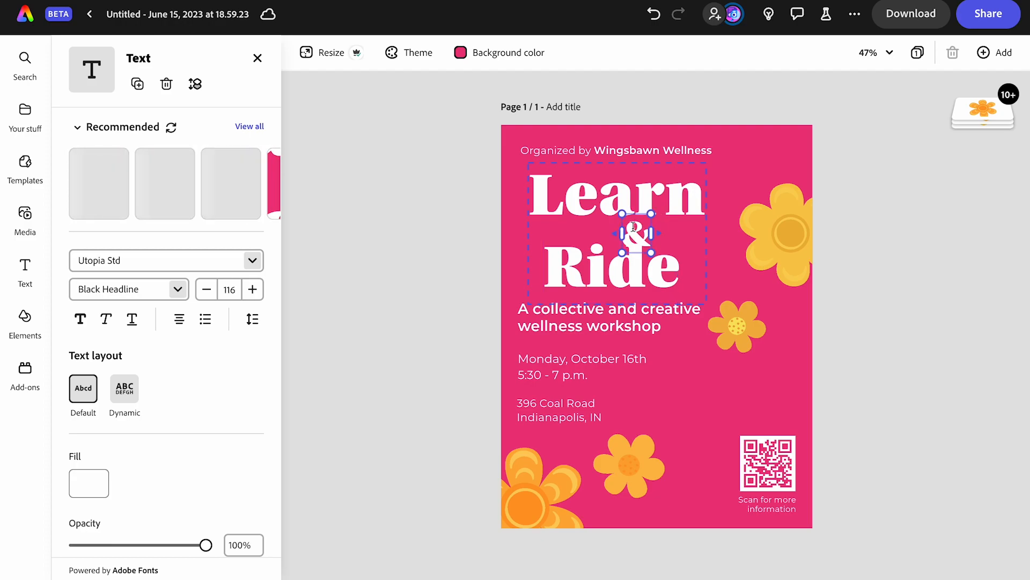
pyautogui.doubleClick(634, 226)
pyautogui.write('to')
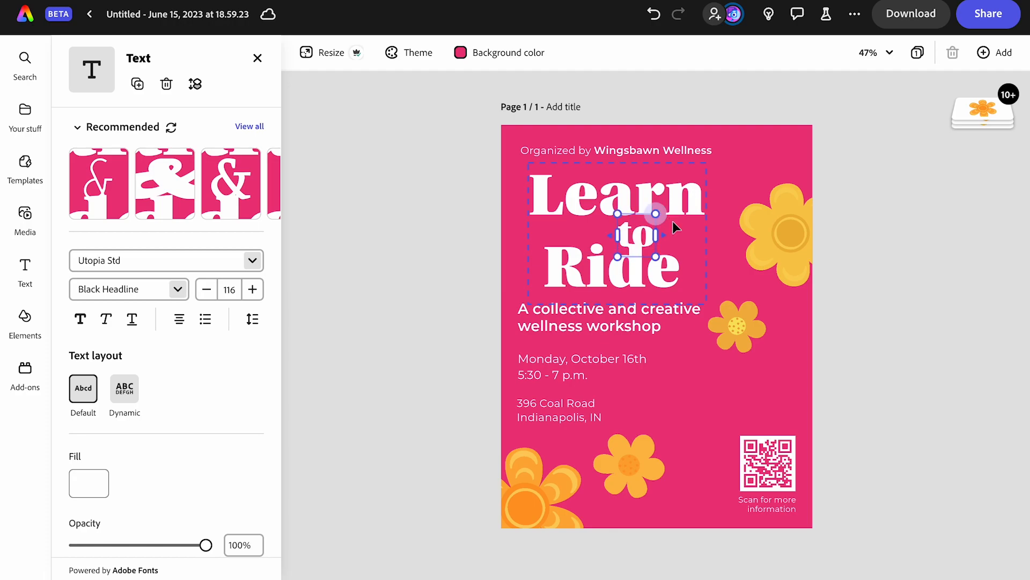
pyautogui.moveTo(641, 213); pyautogui.dragTo(621, 209)
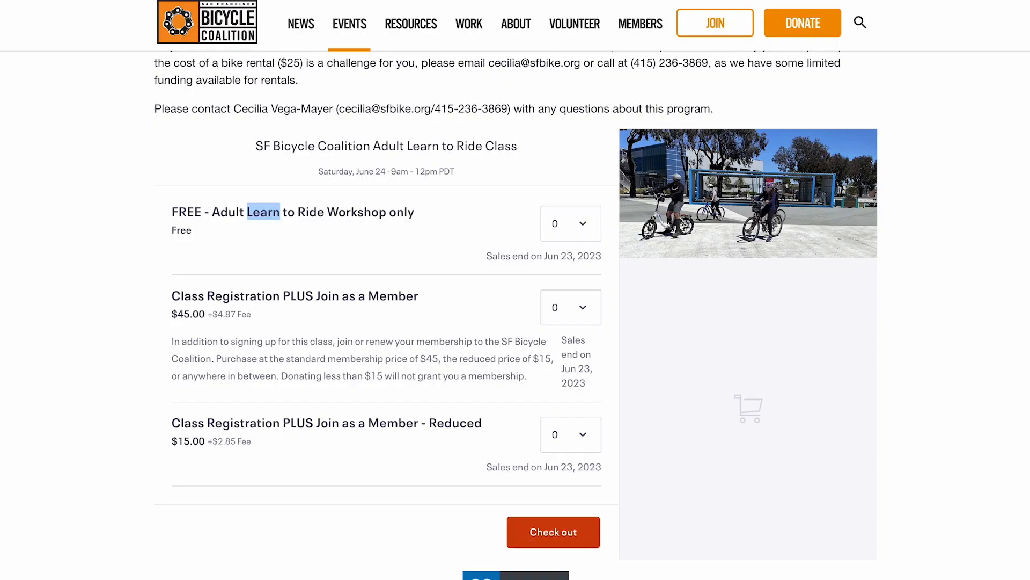
# Copy the event date "Saturday, June 24" from the Details section of the bicycle coalition's event page.
pyautogui.scroll(-5, 539, 368)
pyautogui.scroll(-10, 538, 369)
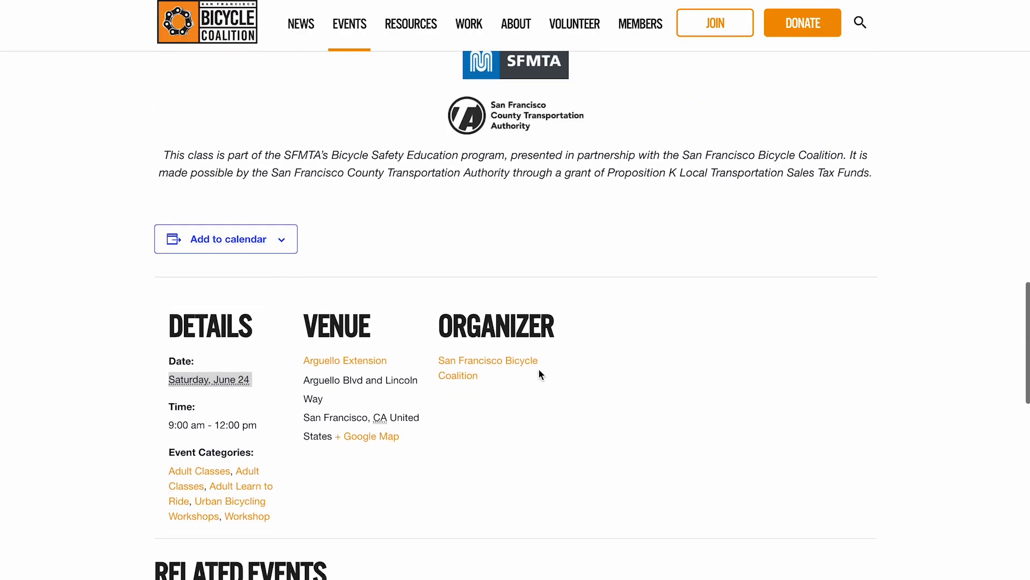
pyautogui.tripleClick(222, 177)
pyautogui.hotkey('ctrl', 'c')
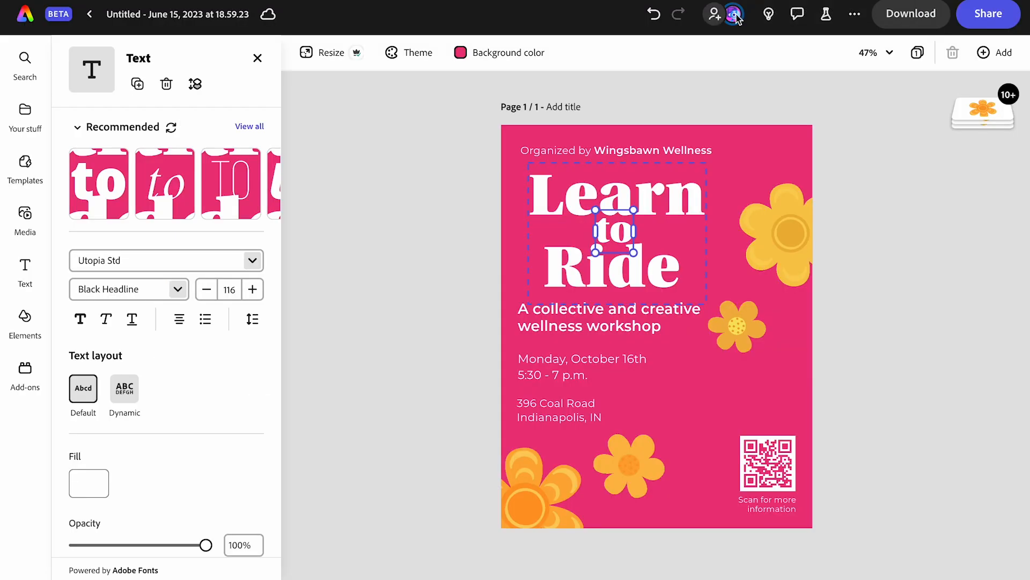
# In the Adobe Express flyer, ungroup the date and time text and delete the "5:30 - 7 p.m." line.
pyautogui.click(607, 359)
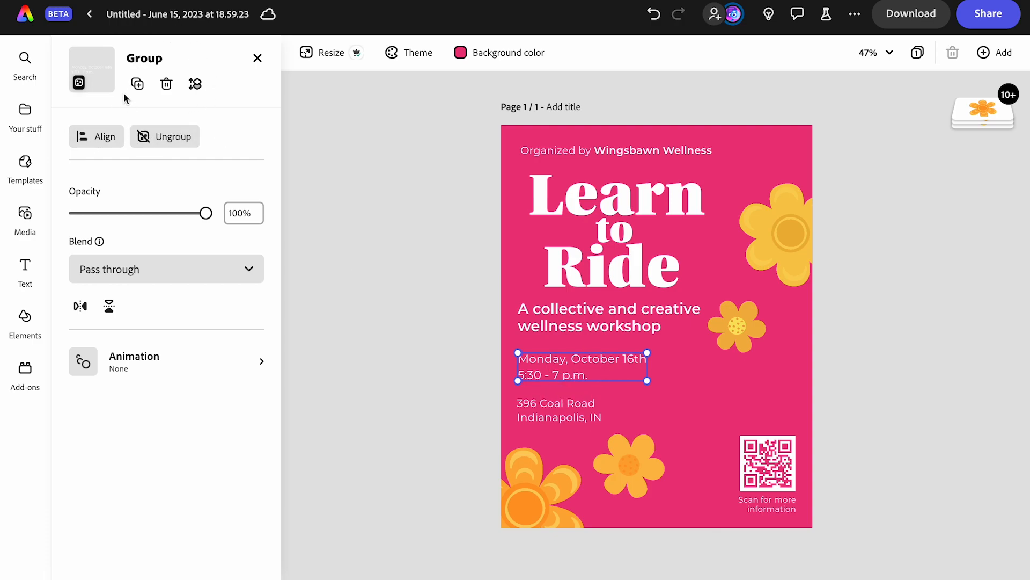
pyautogui.click(173, 136)
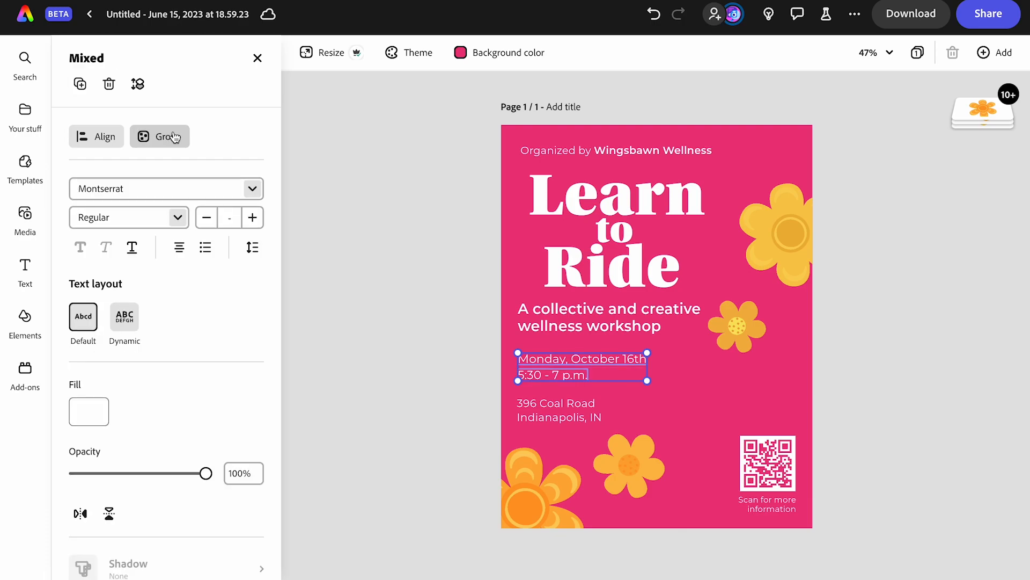
pyautogui.click(386, 361)
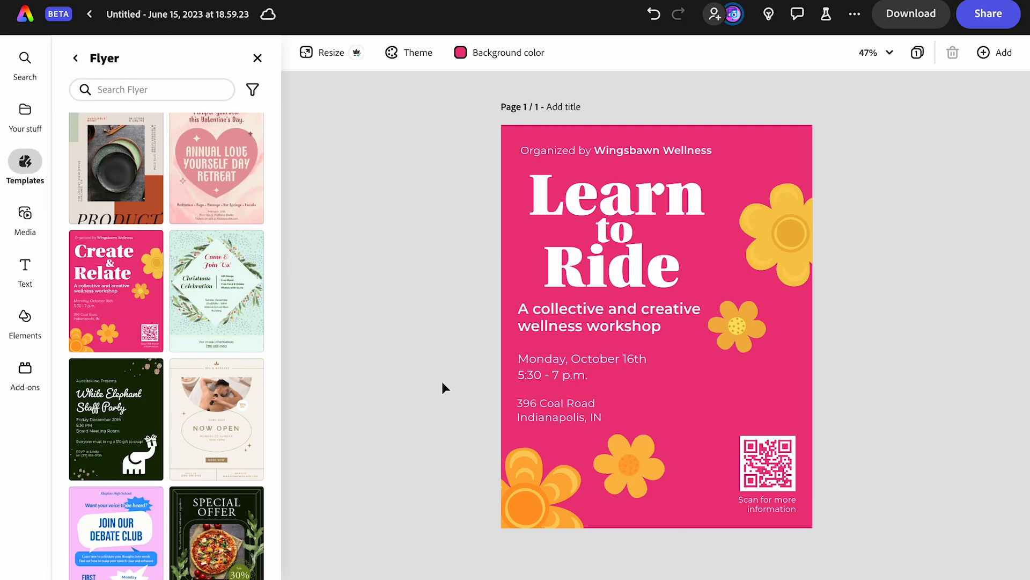
pyautogui.click(534, 375)
pyautogui.press('Delete')
# Replace the flyer's date line "Monday, October 16th" with the copied "Saturday, June 24".
pyautogui.click(543, 357)
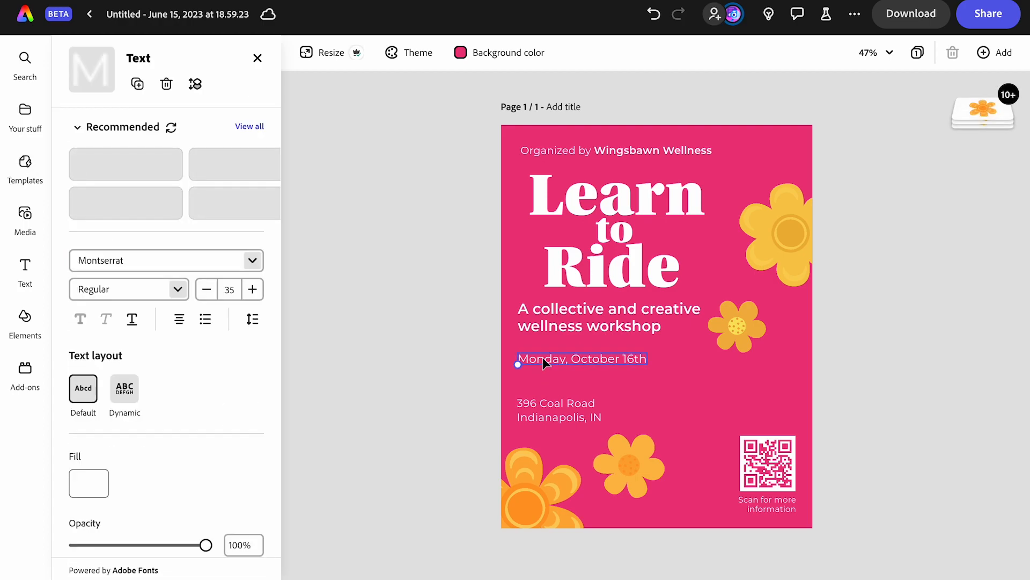
pyautogui.doubleClick(543, 357)
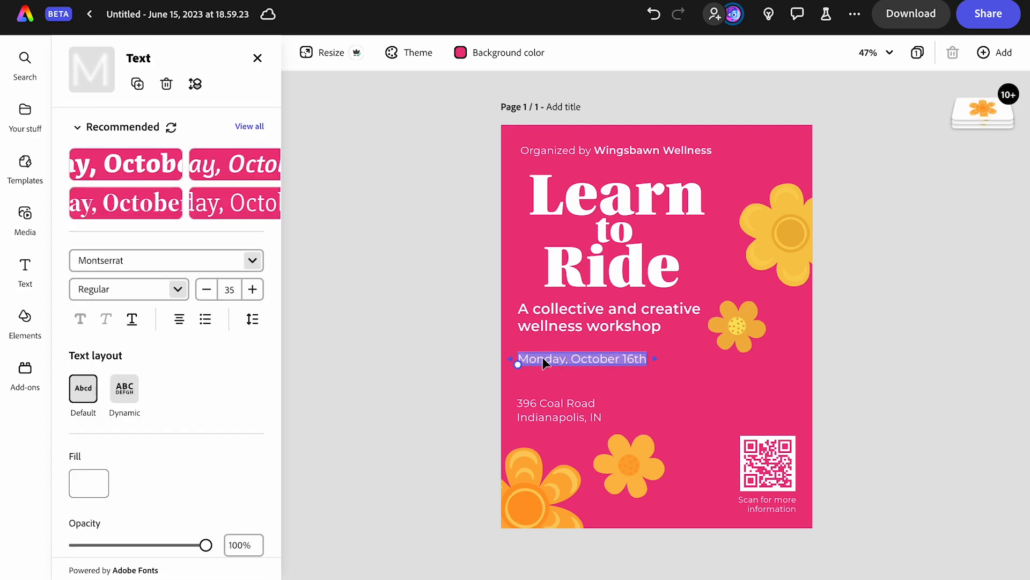
pyautogui.hotkey('ctrl', 'v')
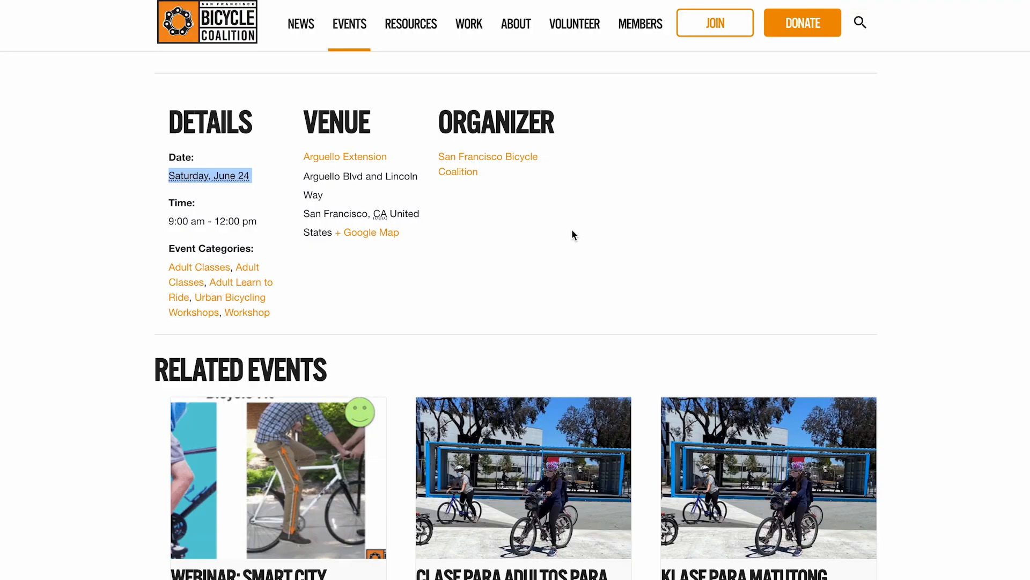
# Copy "9:00 am - 12:00 pm" from the event page onto a line below the flyer's date, then reposition and left-align the text block.
pyautogui.moveTo(257, 221); pyautogui.dragTo(166, 230)
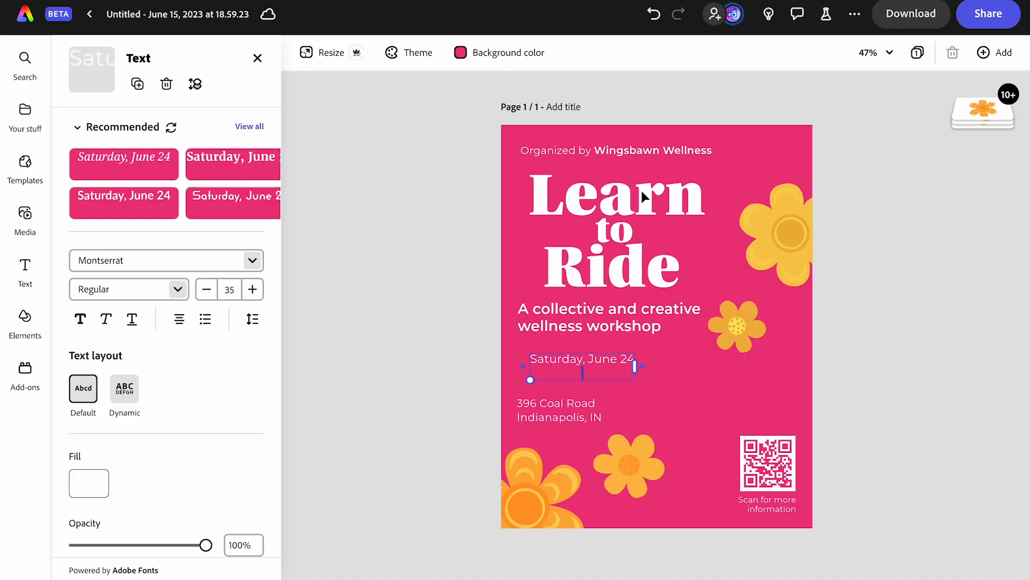
pyautogui.write('9:00 am - 12:00 pm')
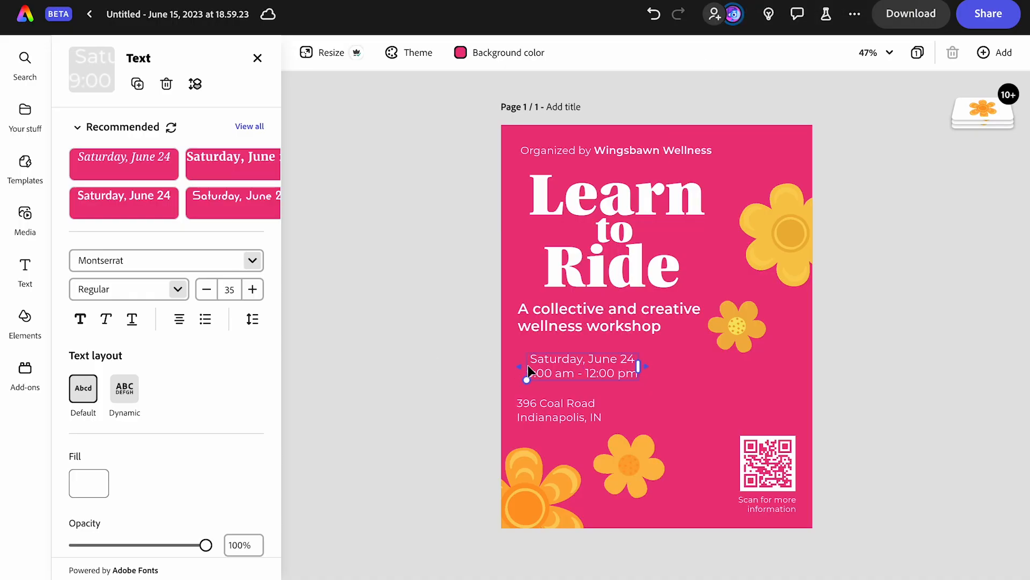
pyautogui.moveTo(543, 351); pyautogui.dragTo(536, 347)
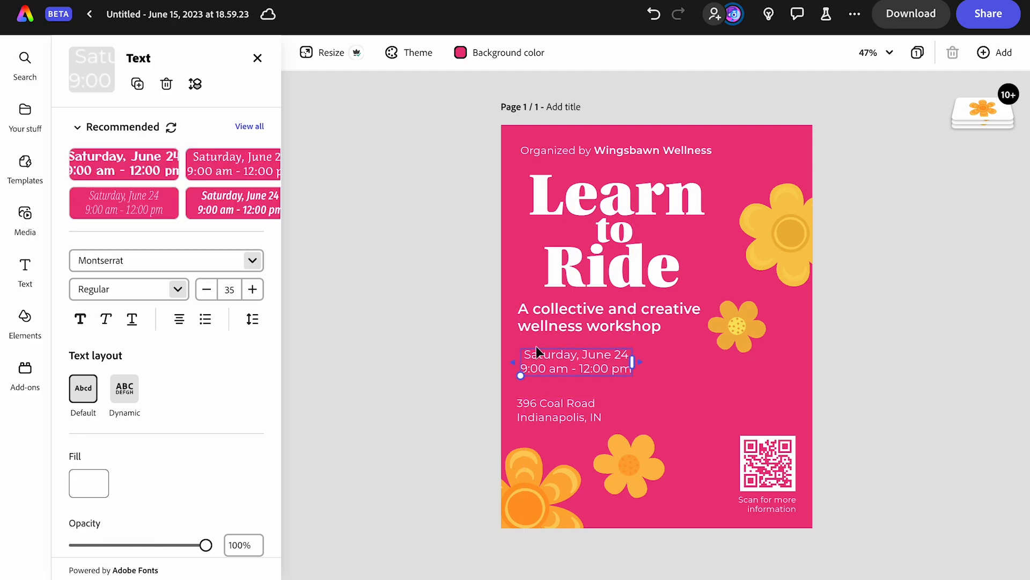
pyautogui.click(179, 320)
pyautogui.click(151, 352)
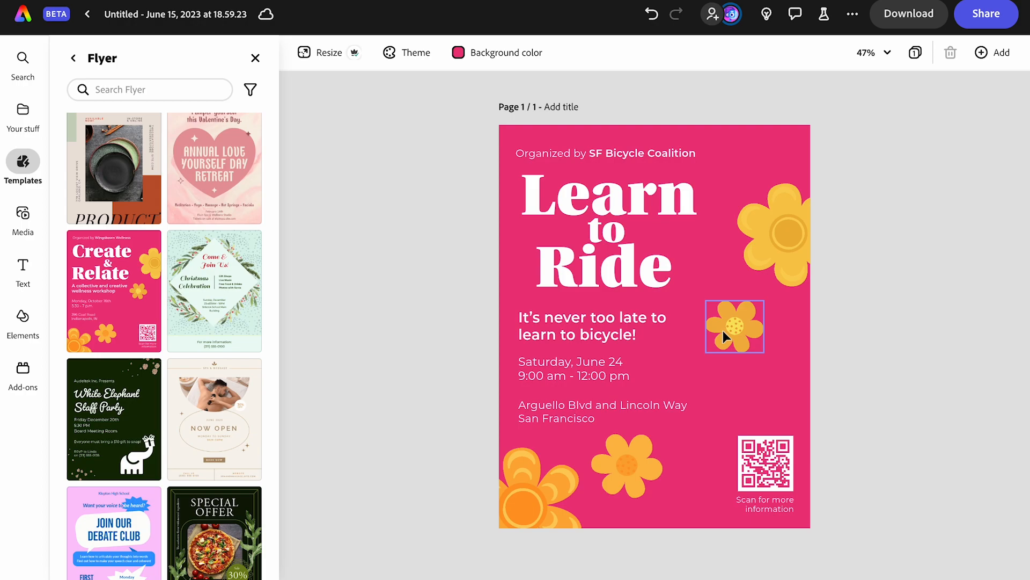
# Delete the QR code above the "Scan for more information" caption on the flyer.
pyautogui.click(779, 485)
pyautogui.click(777, 491)
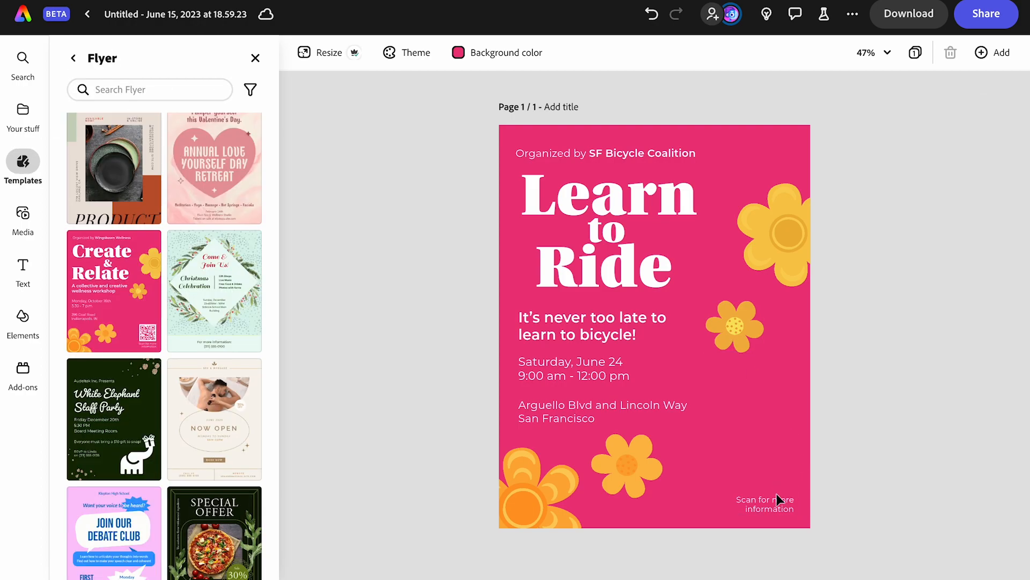
# Delete the "Scan for more information" caption from the flyer's lower-right corner.
pyautogui.click(778, 500)
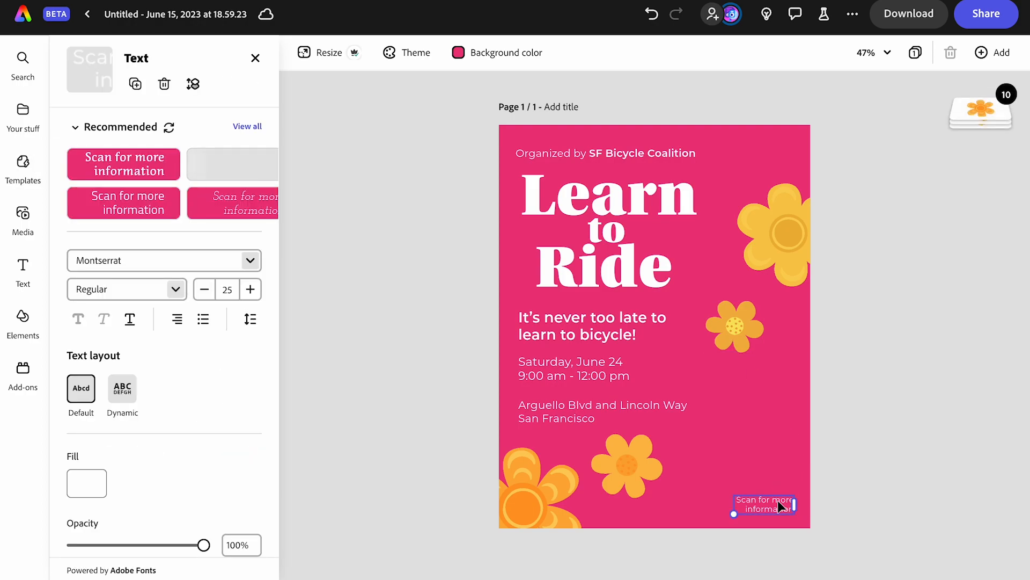
pyautogui.press('Delete')
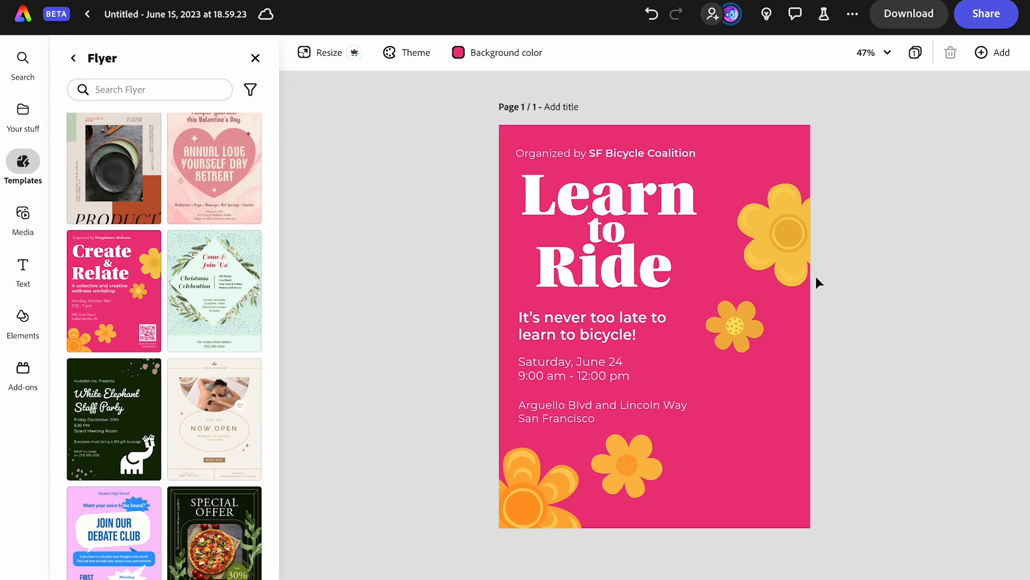
# Search the icon elements for "bicycle".
pyautogui.click(786, 240)
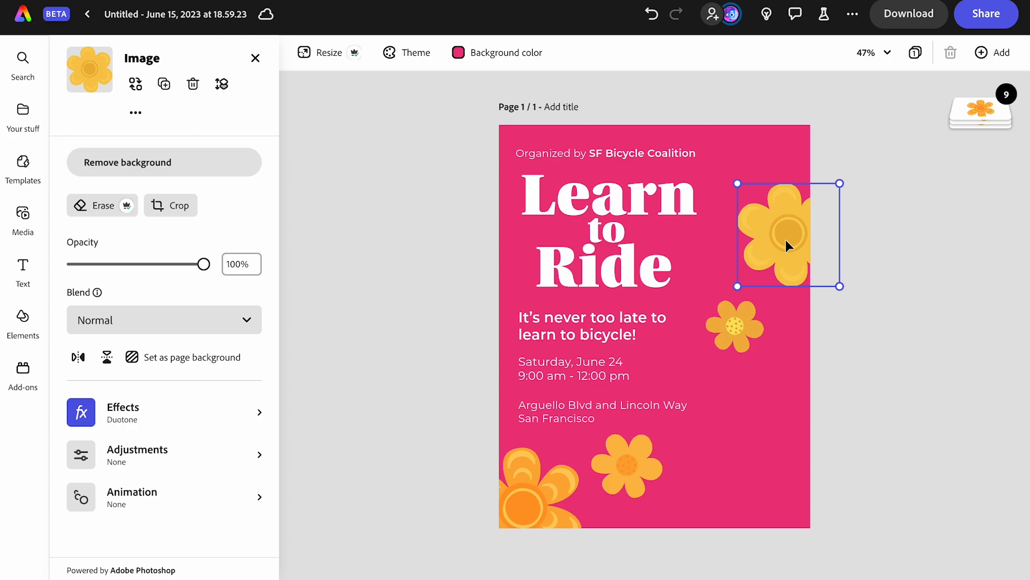
pyautogui.click(26, 213)
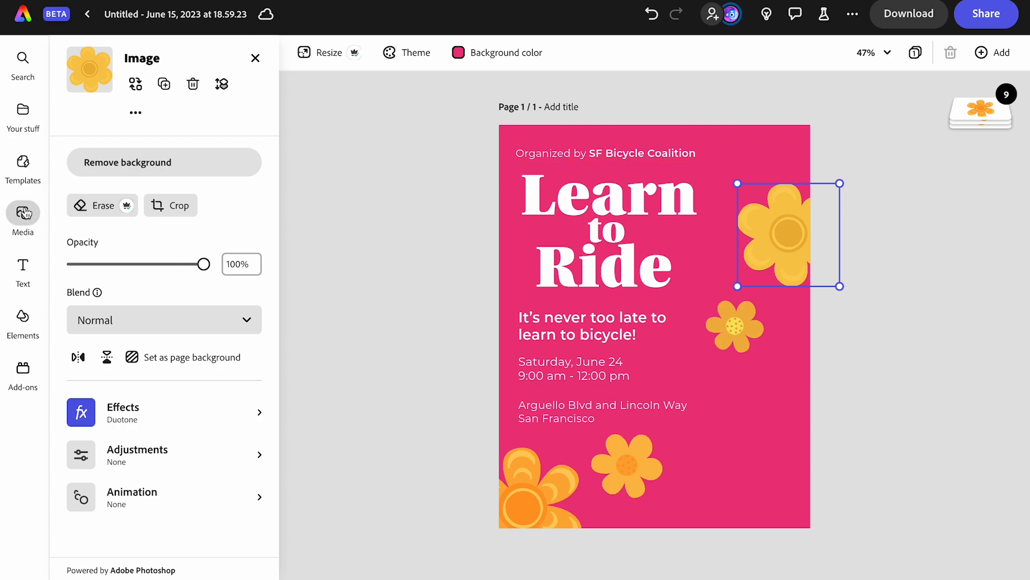
pyautogui.click(22, 317)
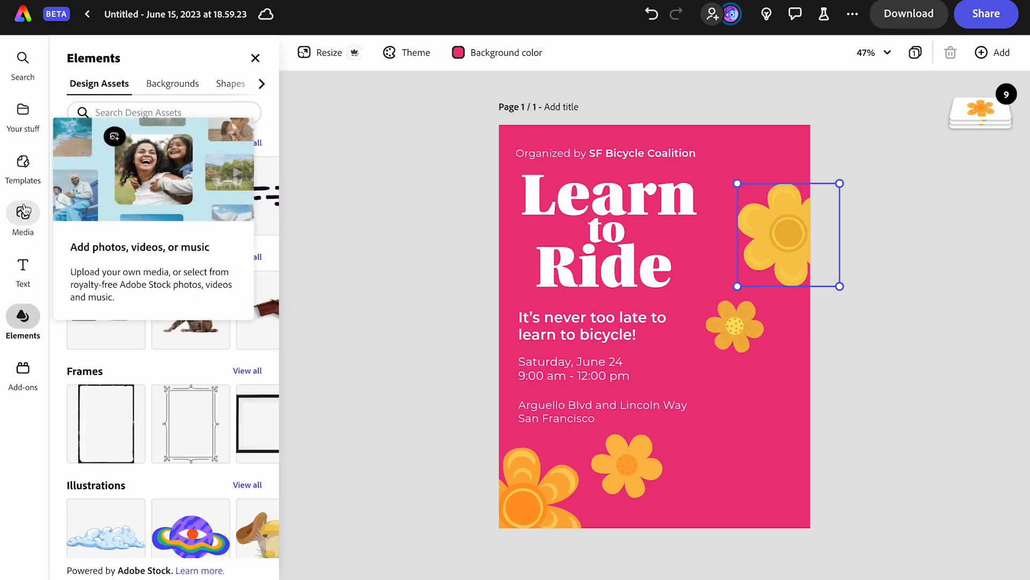
pyautogui.click(263, 85)
pyautogui.click(245, 85)
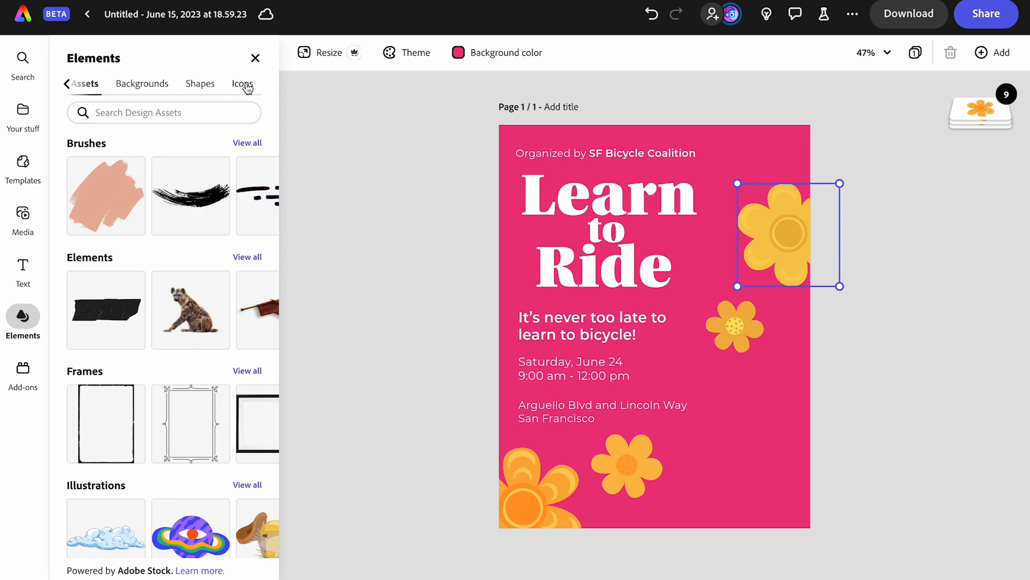
pyautogui.click(220, 105)
pyautogui.write('bicycle')
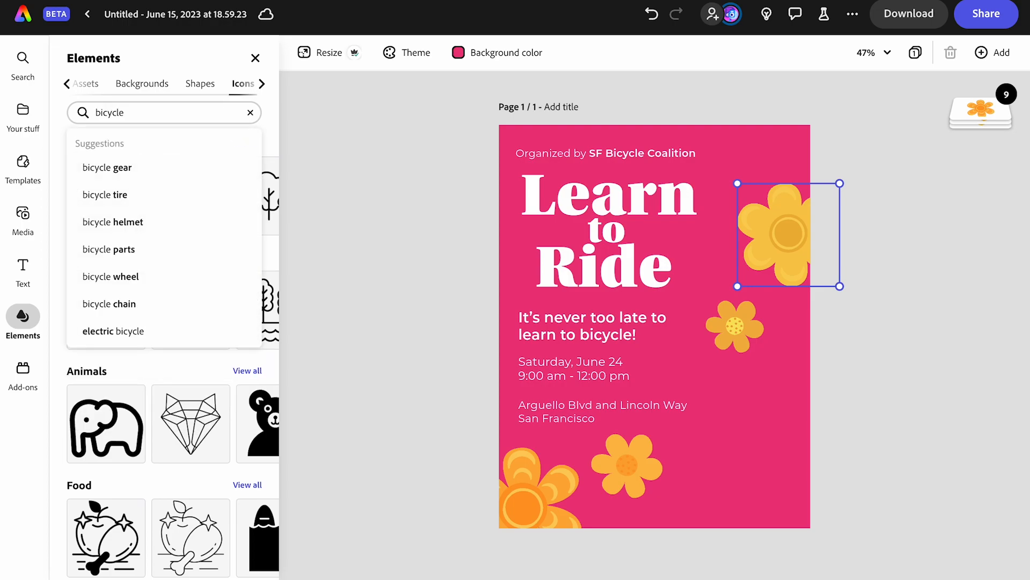
pyautogui.press('Return')
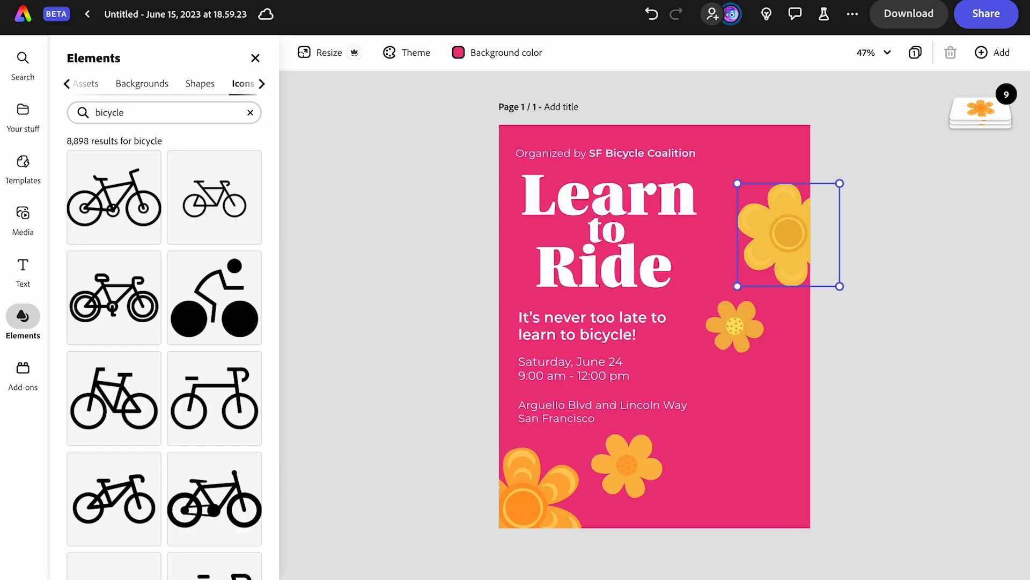
# Browse the bicycle icons and add the solid black bicycle with spoked wheels and a crank to the flyer.
pyautogui.scroll(-8, 230, 322)
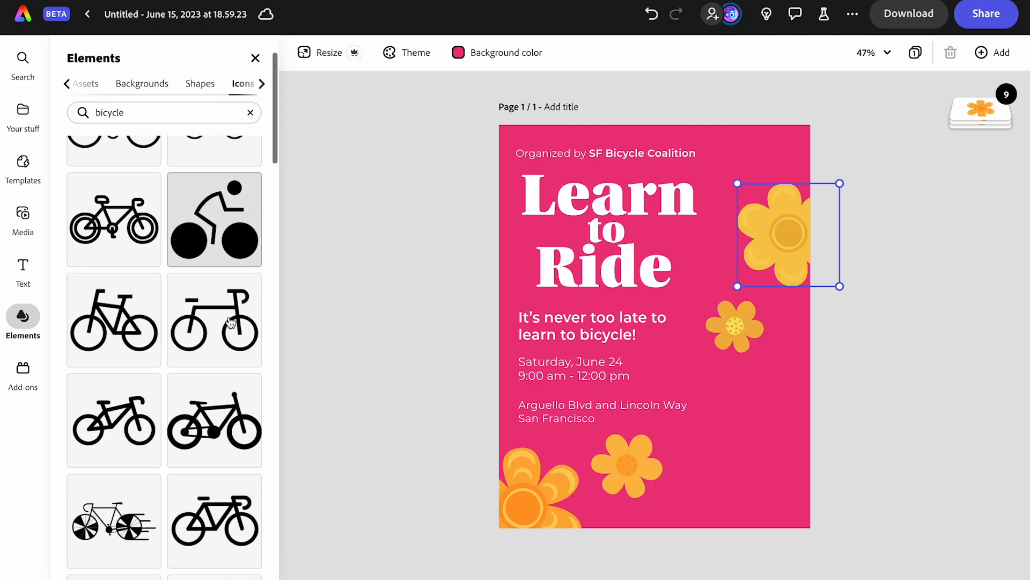
pyautogui.scroll(-10, 230, 322)
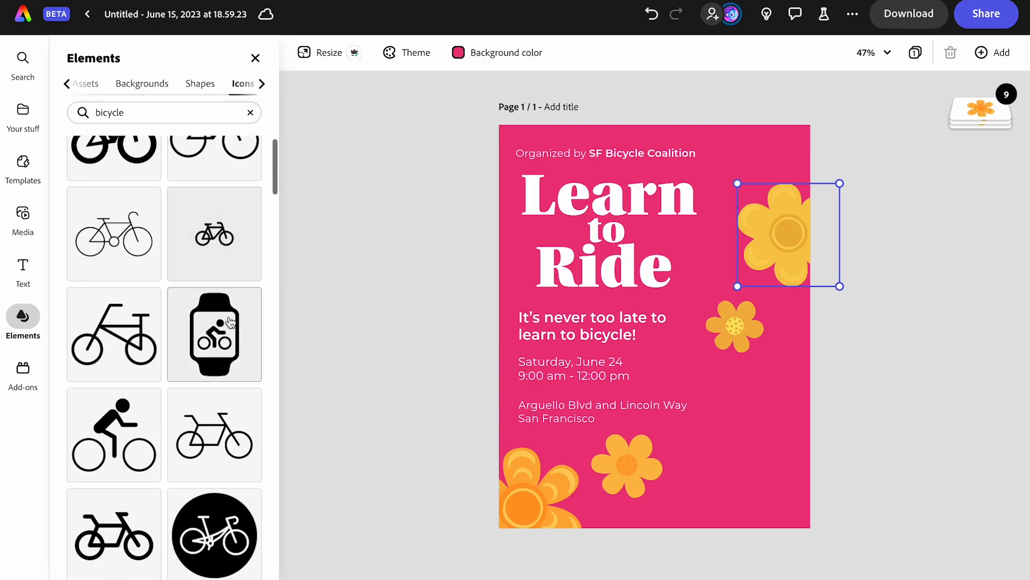
pyautogui.scroll(-4, 231, 322)
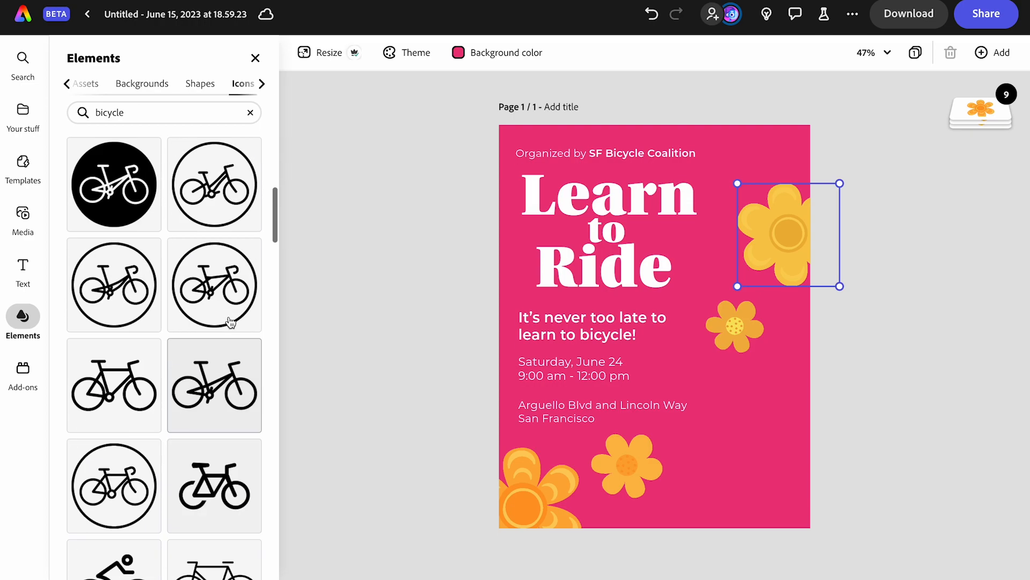
pyautogui.scroll(-10, 230, 322)
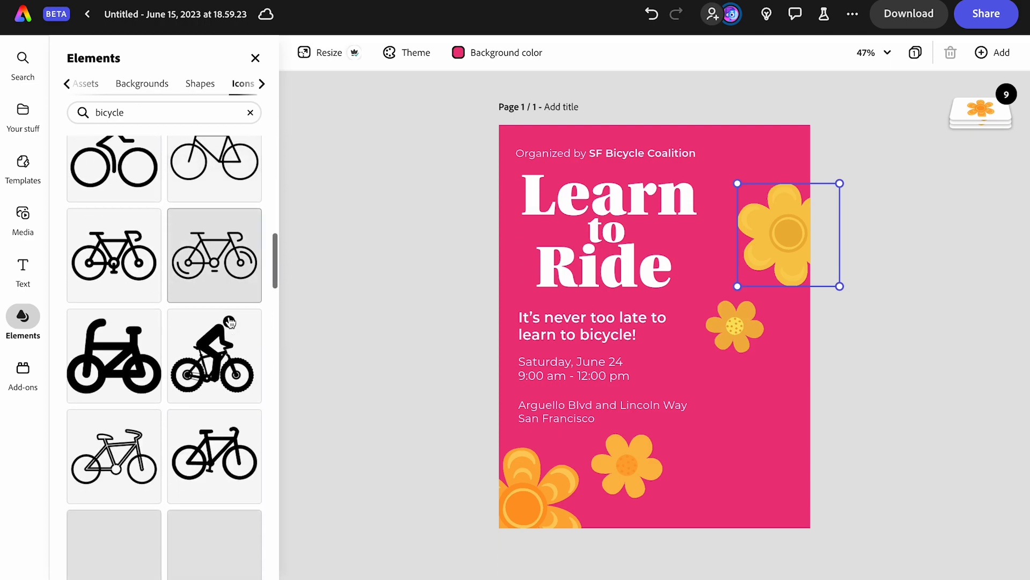
pyautogui.scroll(-10, 230, 322)
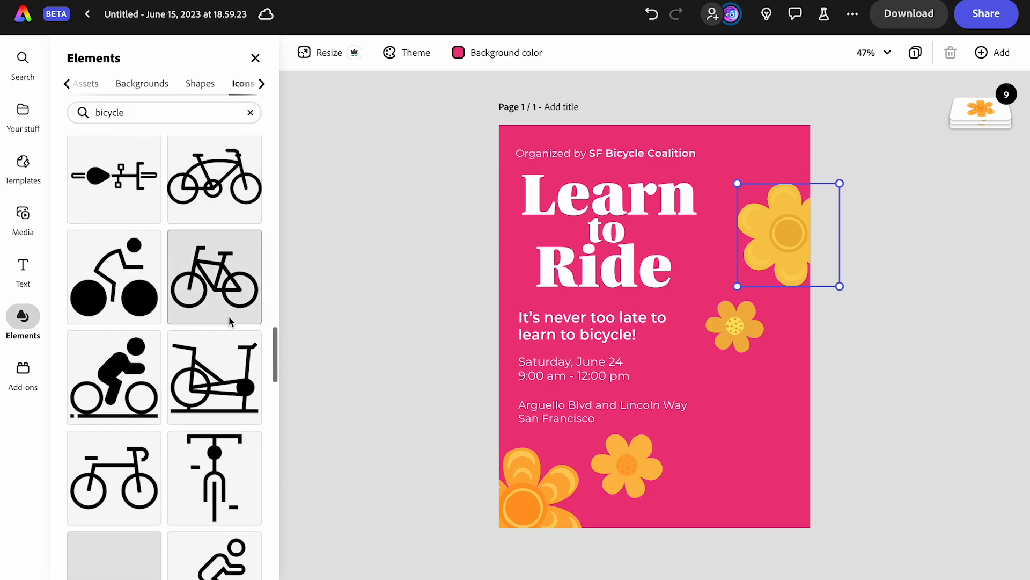
pyautogui.scroll(10, 230, 322)
pyautogui.scroll(2, 230, 322)
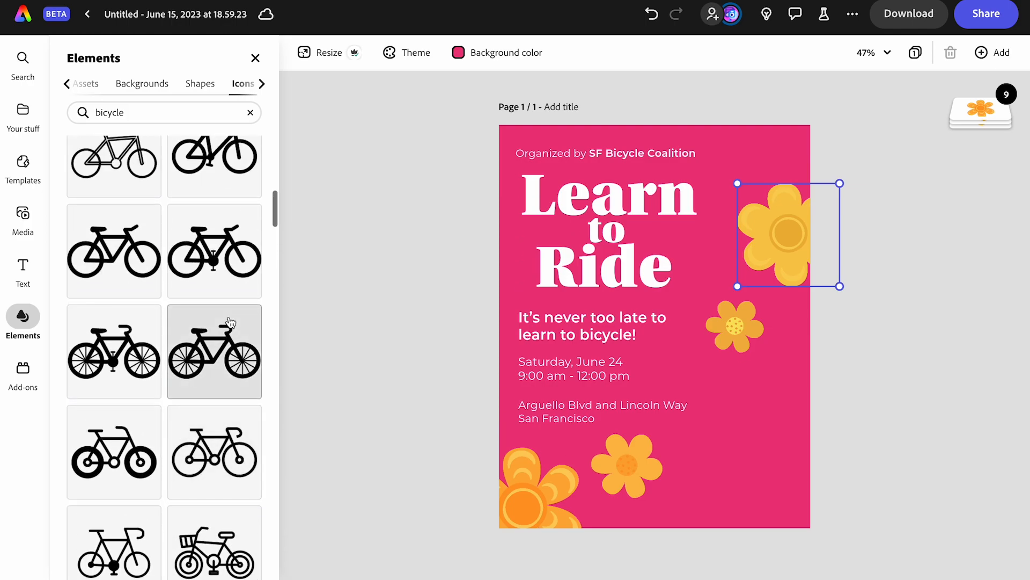
pyautogui.click(152, 366)
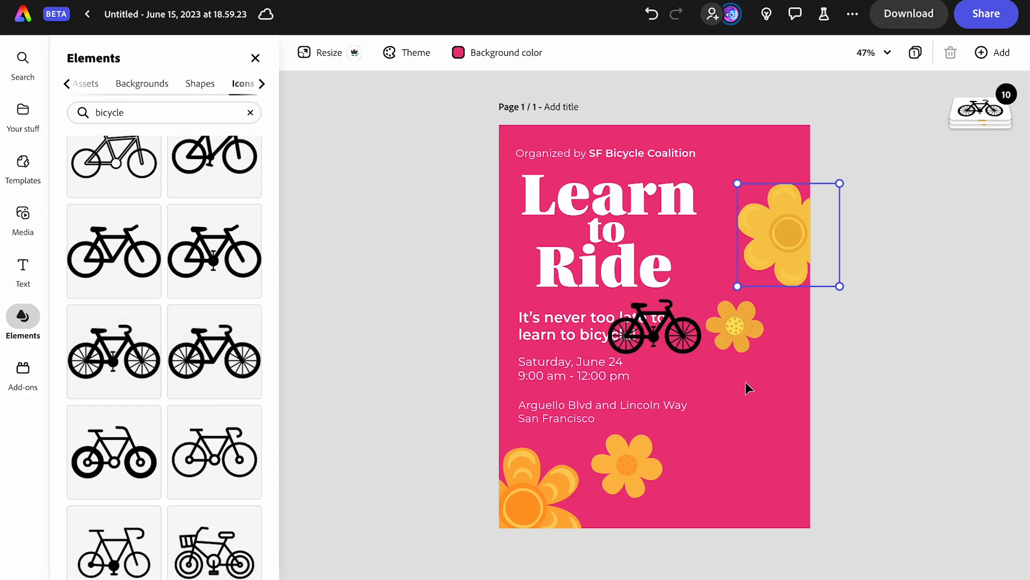
# Enlarge the bicycle icon to about two and a half times its size and move it over the flowers in the flyer's lower-left corner.
pyautogui.click(677, 322)
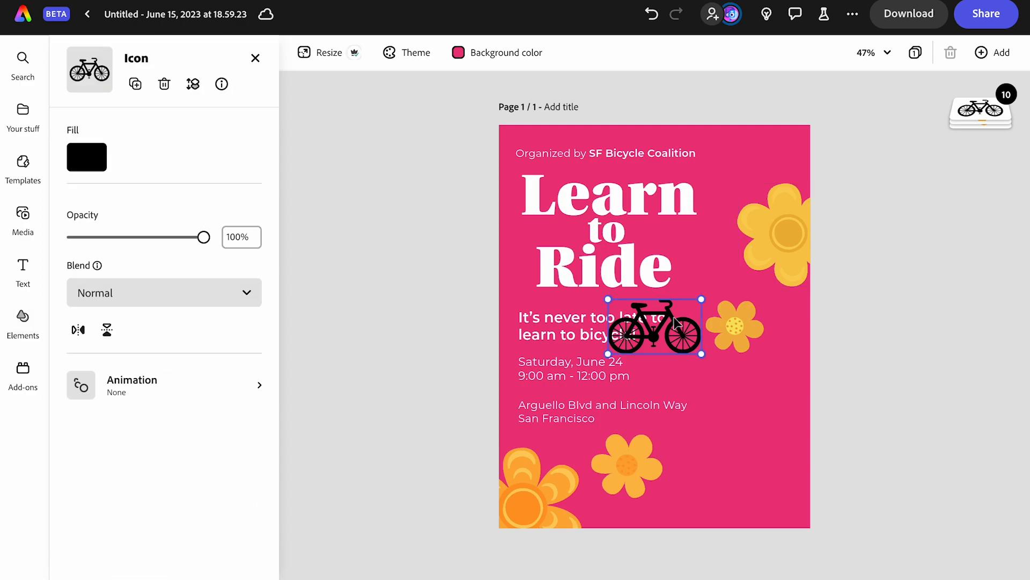
pyautogui.moveTo(703, 295); pyautogui.dragTo(854, 209)
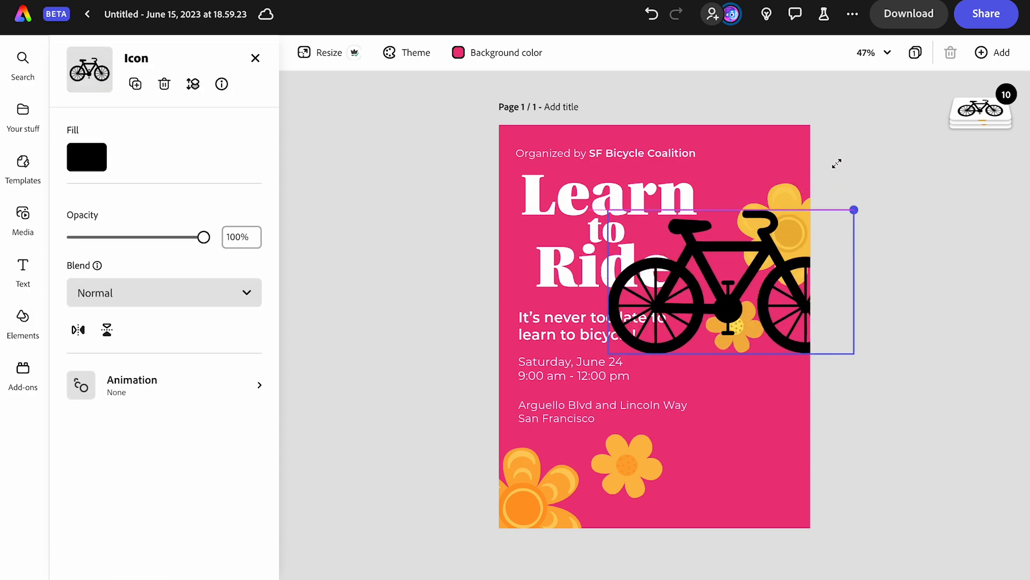
pyautogui.moveTo(767, 248); pyautogui.dragTo(614, 460)
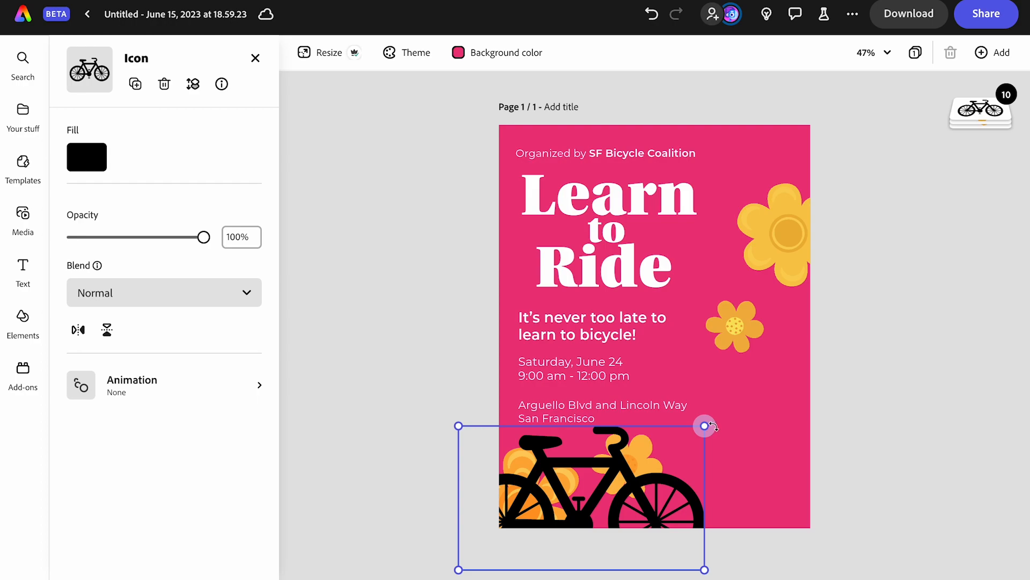
# Tilt the bicycle counterclockwise with its front wheel raised, enlarge it slightly, and position it along the flyer's bottom edge below the address.
pyautogui.moveTo(714, 419); pyautogui.dragTo(688, 397)
pyautogui.moveTo(646, 478); pyautogui.dragTo(629, 484)
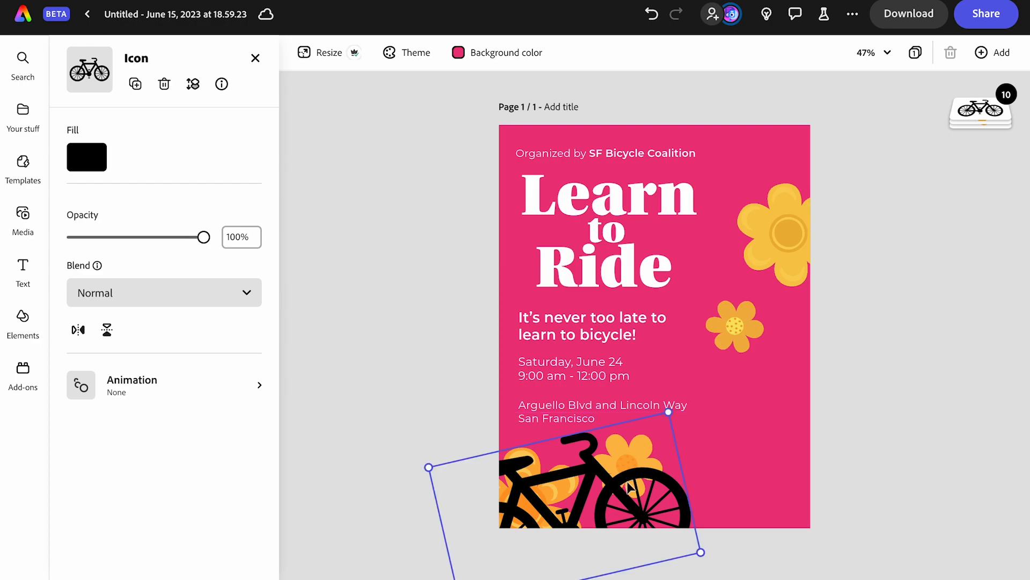
pyautogui.moveTo(670, 409); pyautogui.dragTo(707, 375)
pyautogui.moveTo(684, 453); pyautogui.dragTo(699, 460)
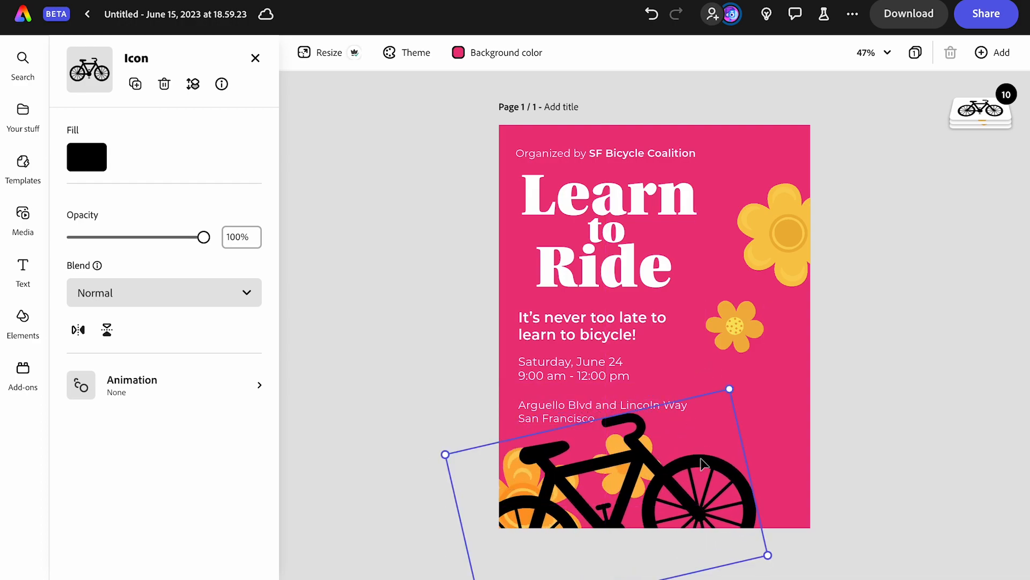
pyautogui.click(909, 294)
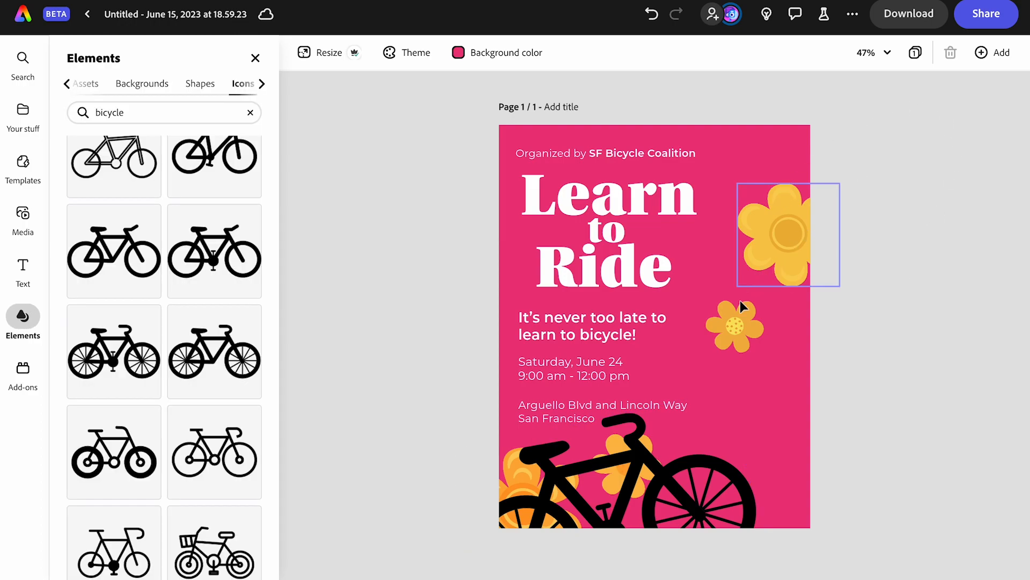
# Select the large orange flower behind the bicycle's rear wheel through the layer stack and delete it.
pyautogui.click(545, 485)
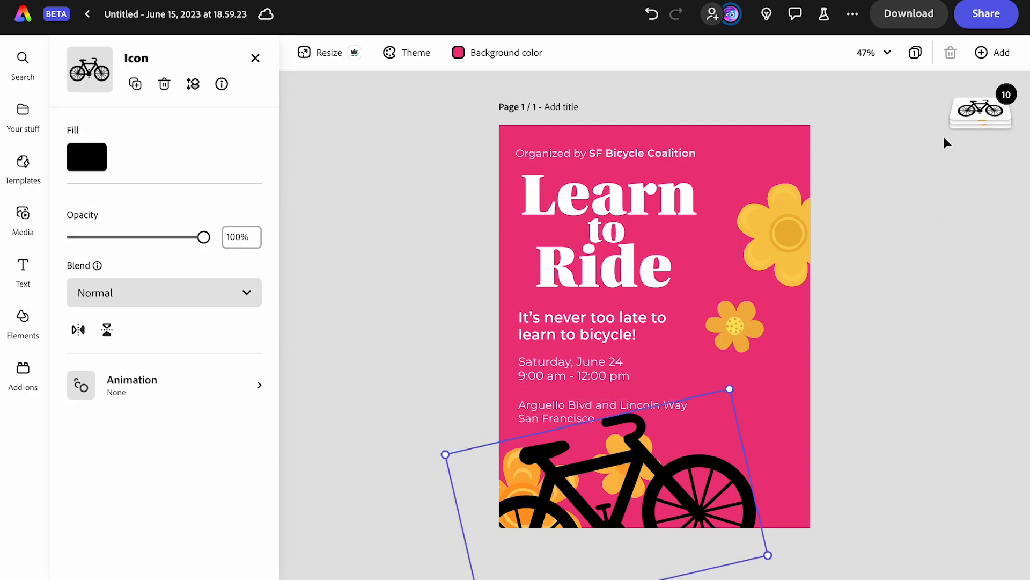
pyautogui.click(987, 100)
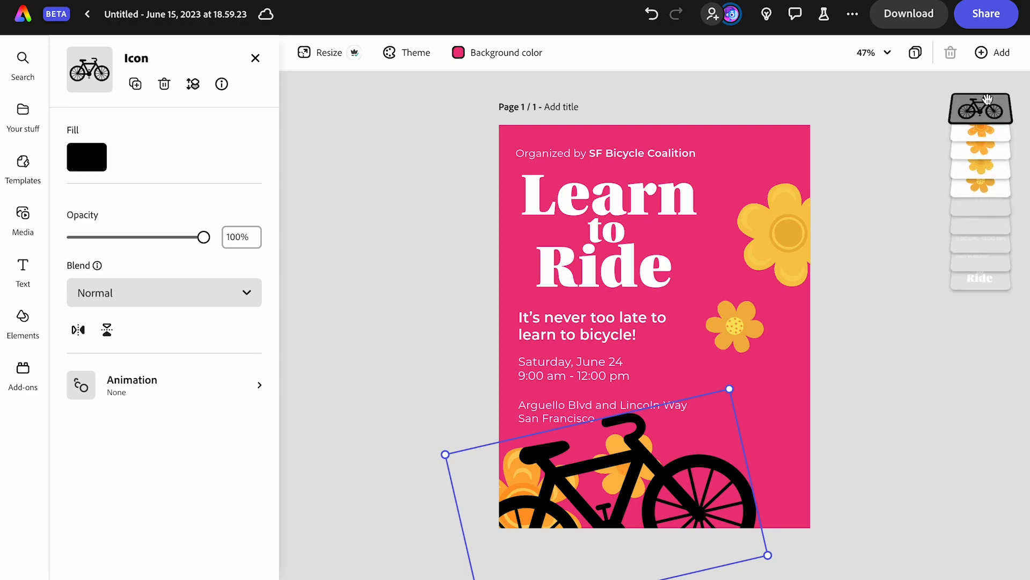
pyautogui.click(986, 135)
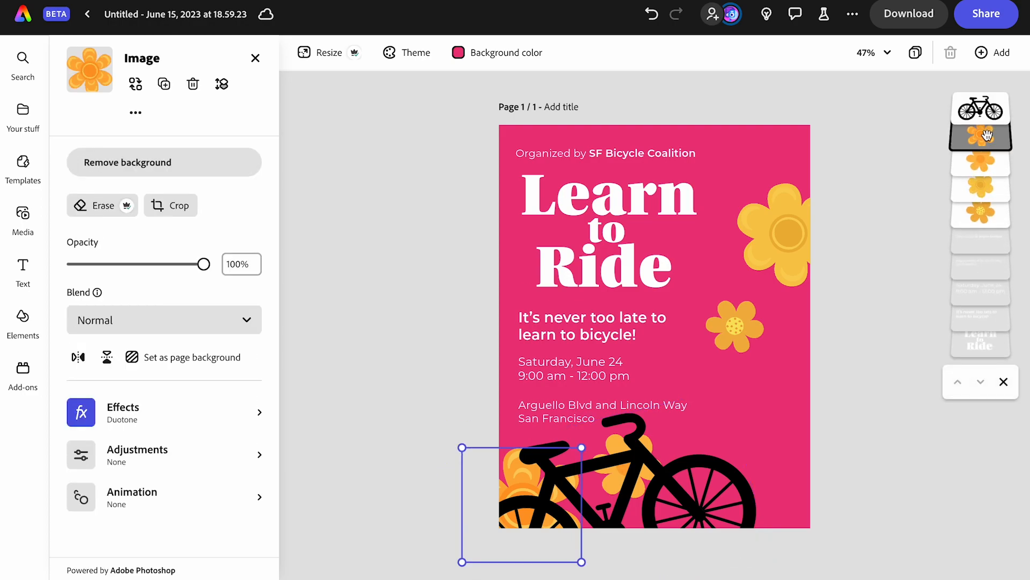
pyautogui.press('Delete')
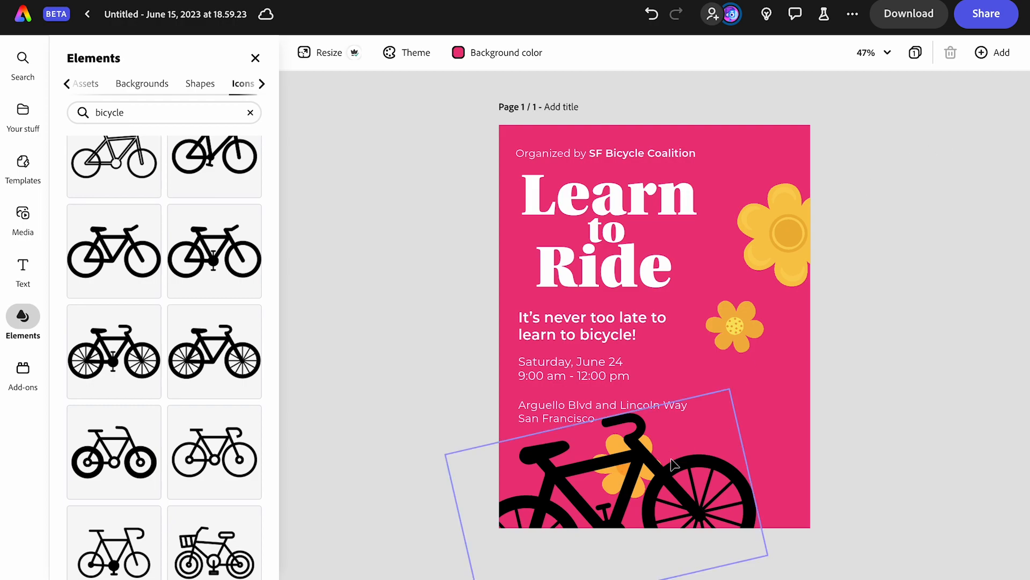
# Select the small flower behind the bicycle frame through the layer stack and delete it.
pyautogui.click(673, 468)
pyautogui.moveTo(980, 110)
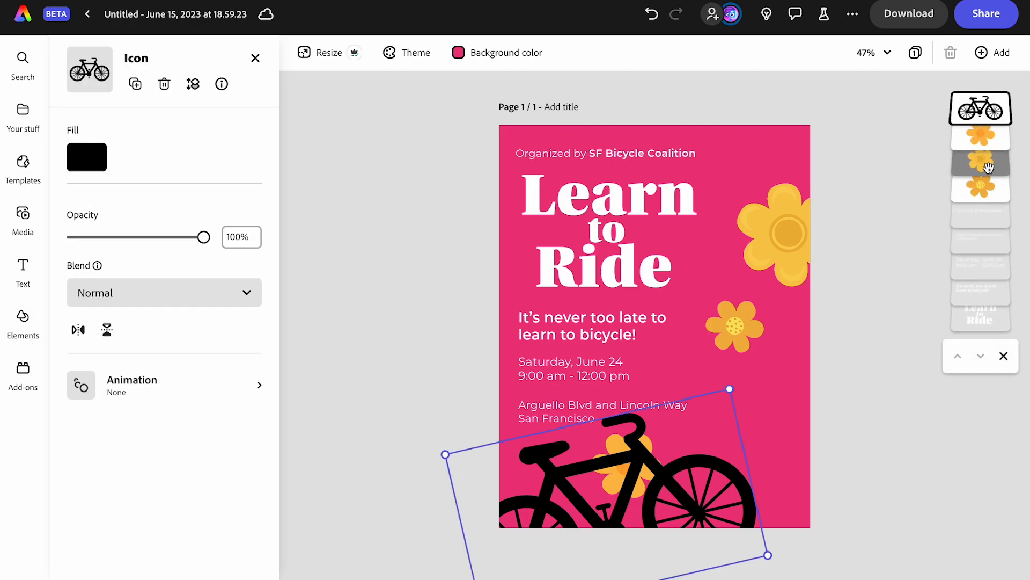
pyautogui.click(987, 141)
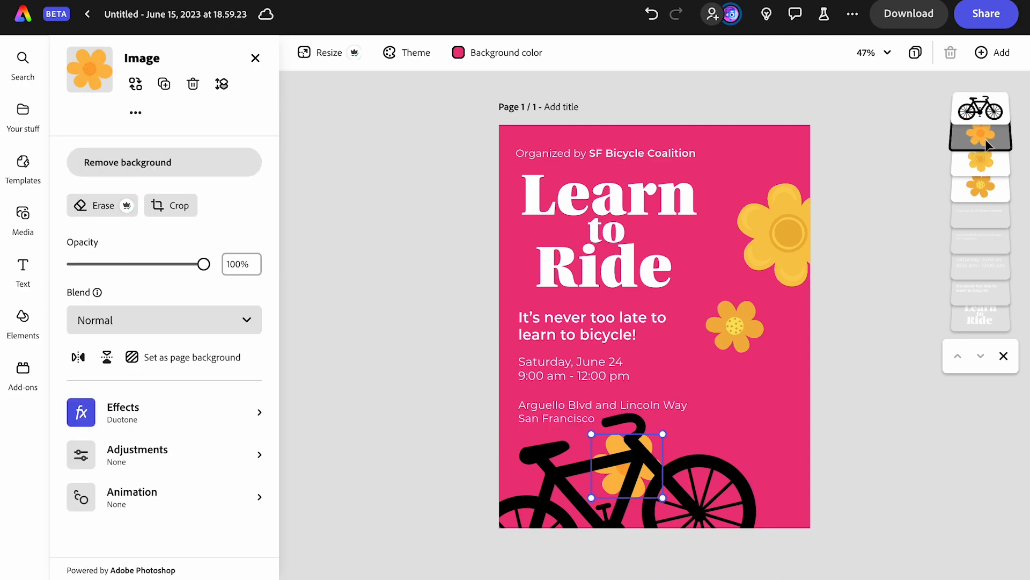
pyautogui.press('Escape')
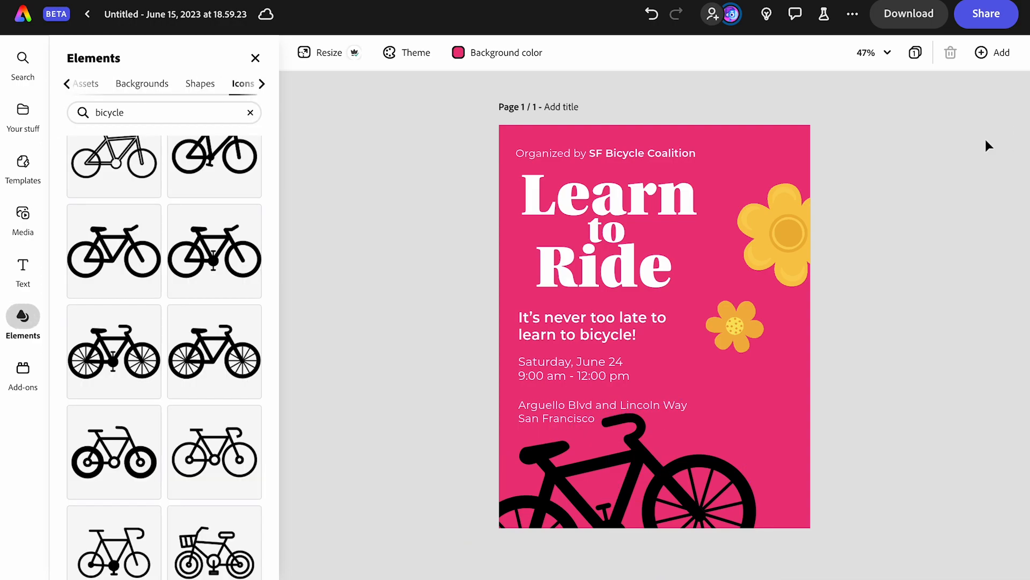
# Delete the two remaining flowers along the flyer's right side together.
pyautogui.click(803, 233)
pyautogui.keyDown('shift'); pyautogui.click(736, 311); pyautogui.keyUp('shift')
pyautogui.press('Delete')
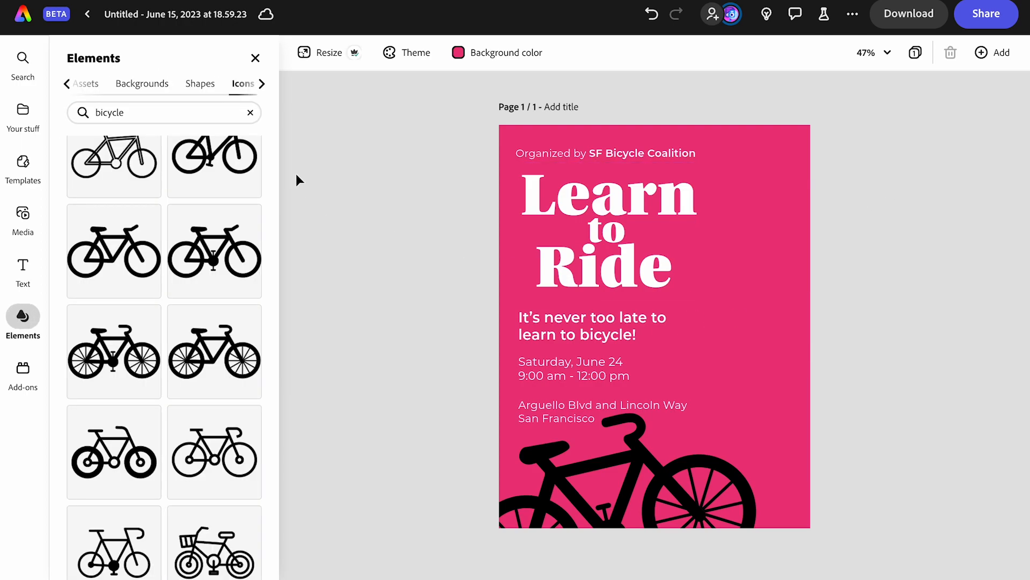
# Search the icons for "bicycle chains", then refine the search to "bicycle chain".
pyautogui.doubleClick(179, 110)
pyautogui.write('chi')
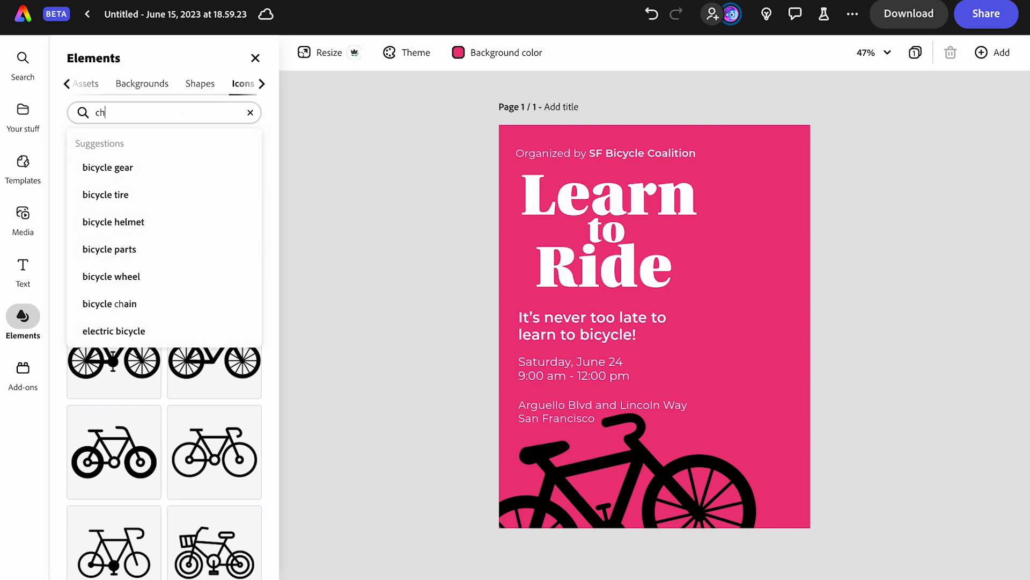
pyautogui.press('BackSpace')
pyautogui.press('BackSpace')
pyautogui.write('i')
pyautogui.press('BackSpace')
pyautogui.write('hains')
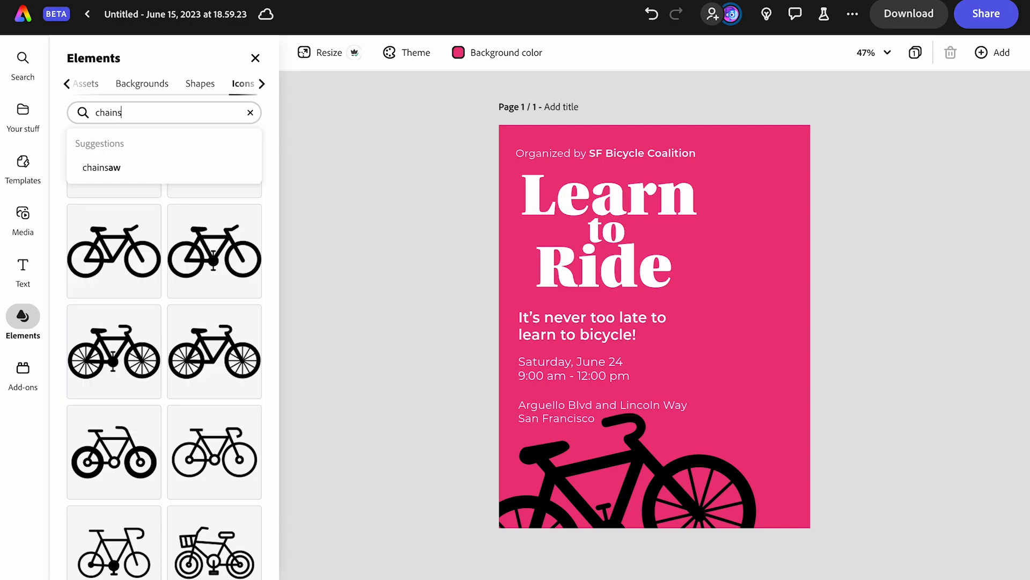
pyautogui.press('Down')
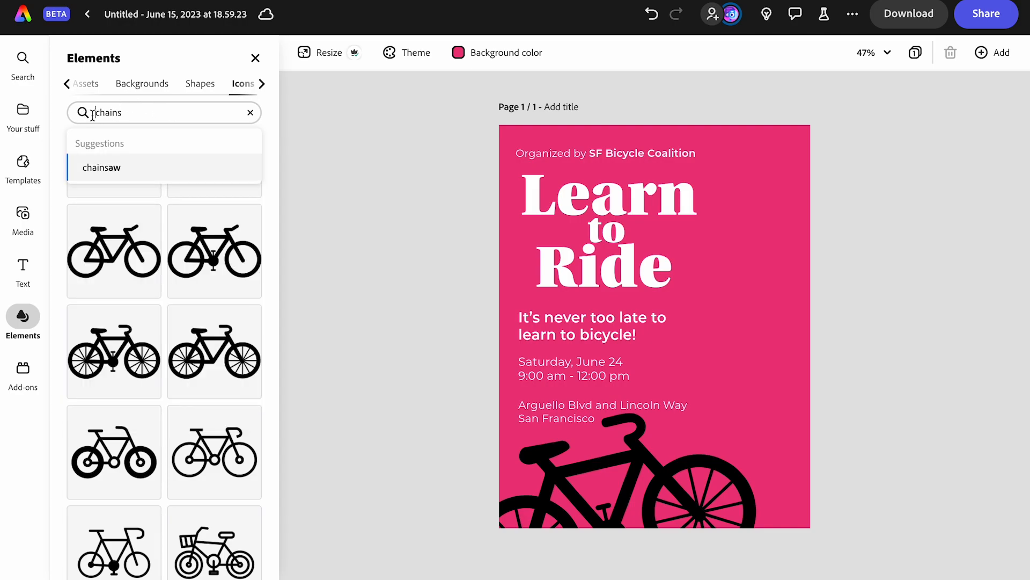
pyautogui.write('bicycle')
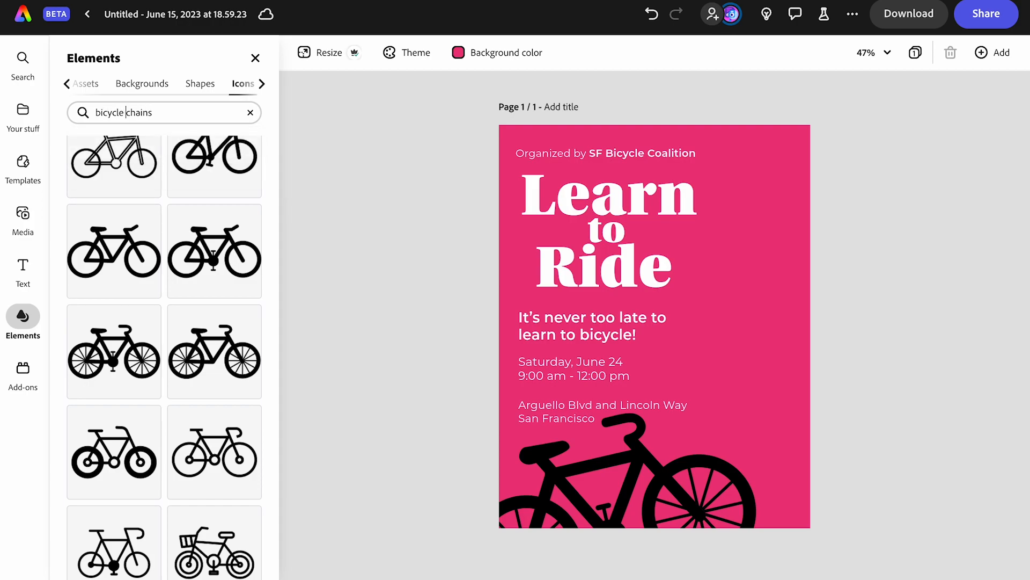
pyautogui.press('Return')
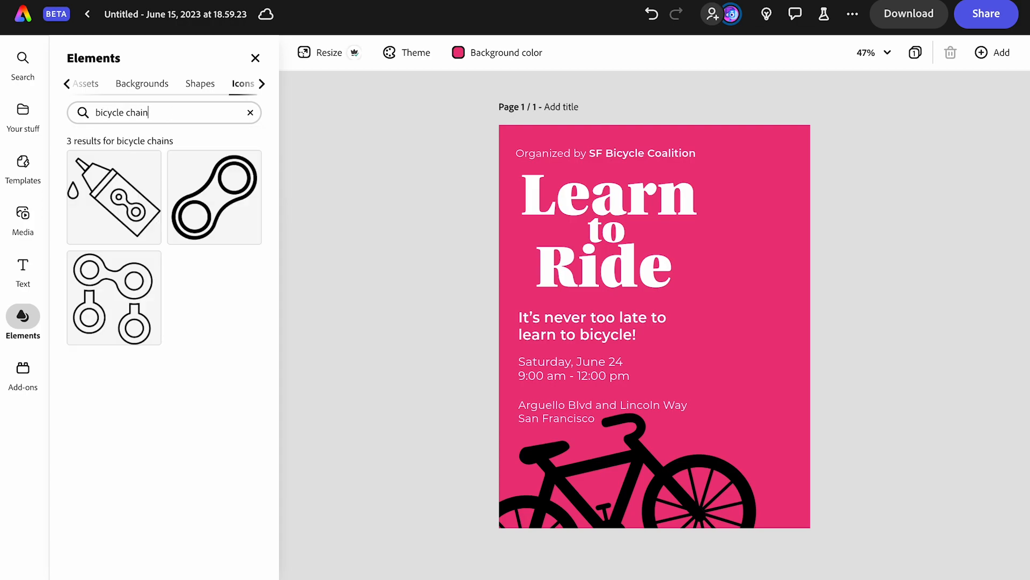
pyautogui.press('Return')
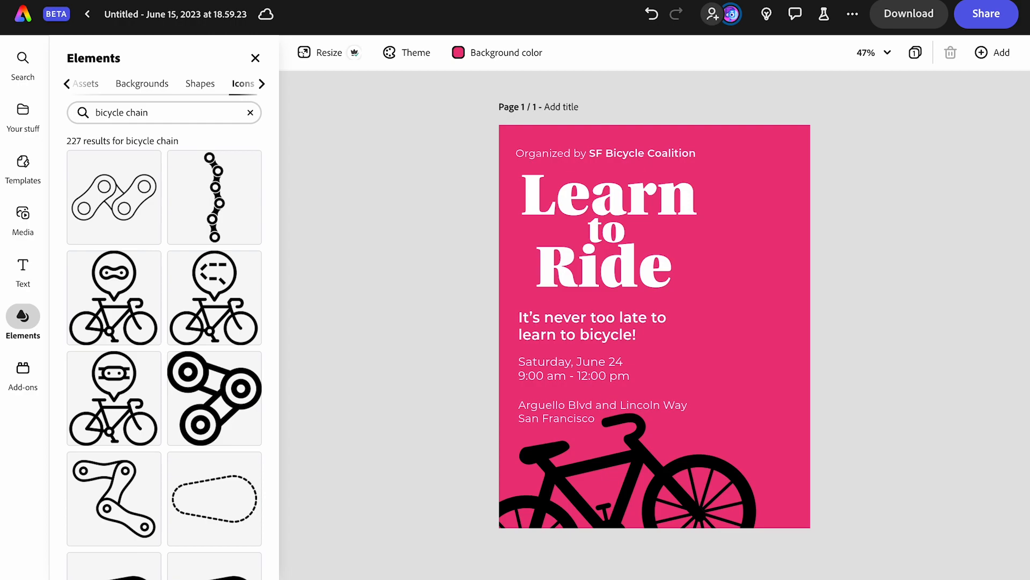
# Browse the bicycle chain icons and add the curled chain with an inward-bending end link to the flyer.
pyautogui.scroll(-5, 168, 292)
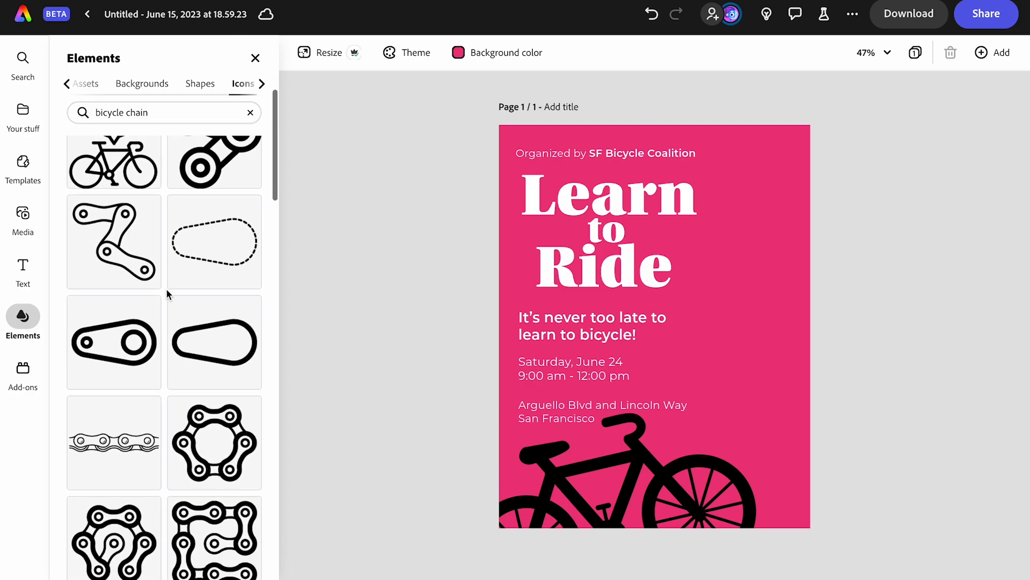
pyautogui.scroll(-5, 168, 293)
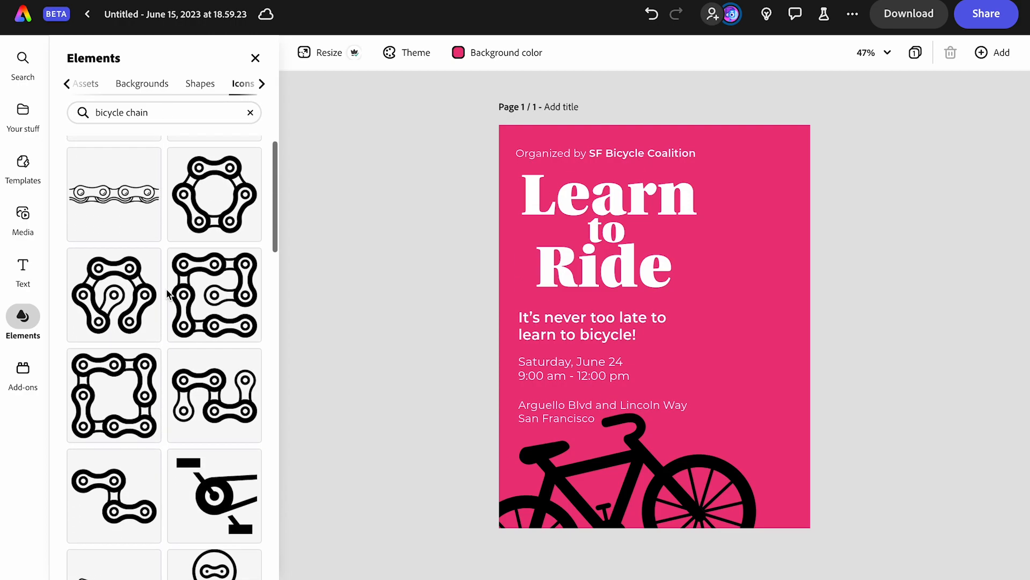
pyautogui.scroll(-5, 168, 293)
pyautogui.scroll(2, 168, 294)
pyautogui.scroll(5, 168, 294)
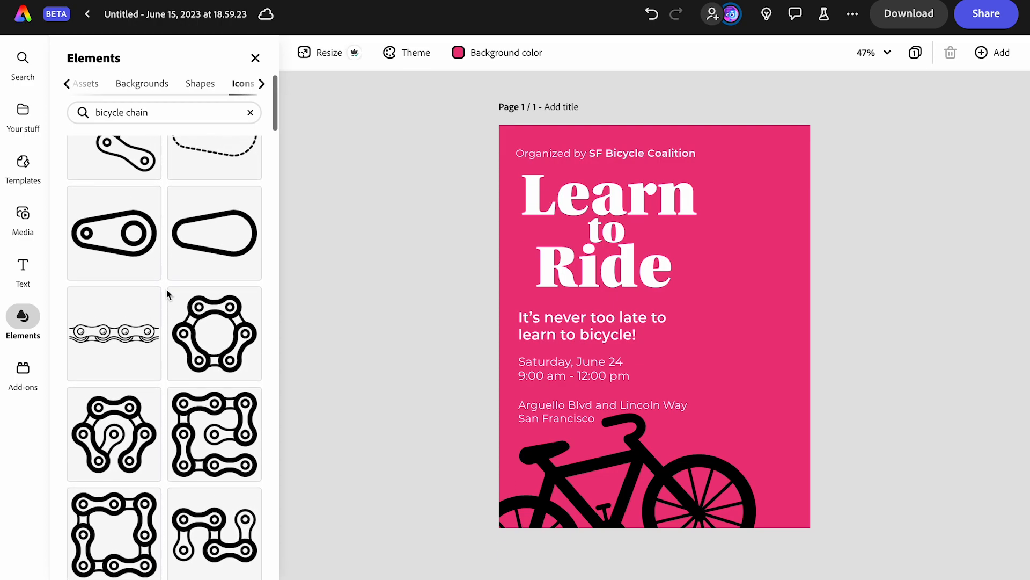
pyautogui.click(114, 434)
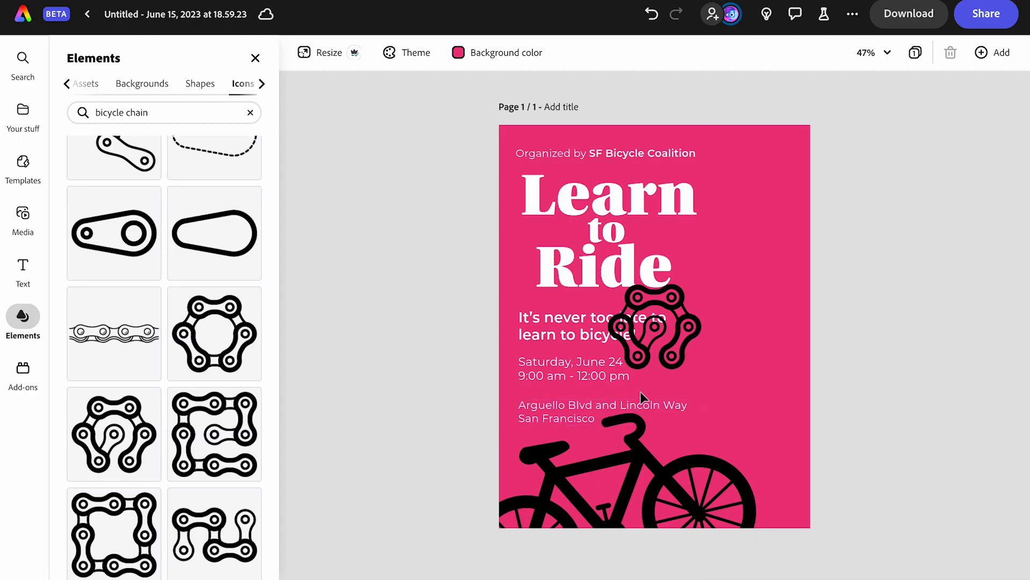
# Enlarge and tilt the chain icon and place it beside the title, running off the flyer's right edge.
pyautogui.moveTo(681, 337); pyautogui.dragTo(784, 259)
pyautogui.moveTo(805, 302); pyautogui.dragTo(876, 310)
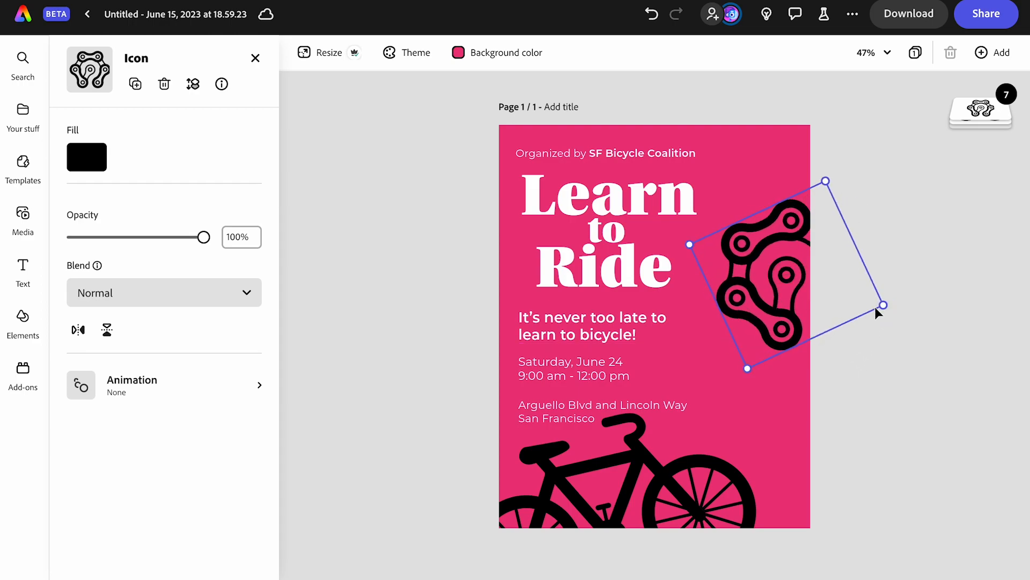
pyautogui.moveTo(771, 325); pyautogui.dragTo(747, 328)
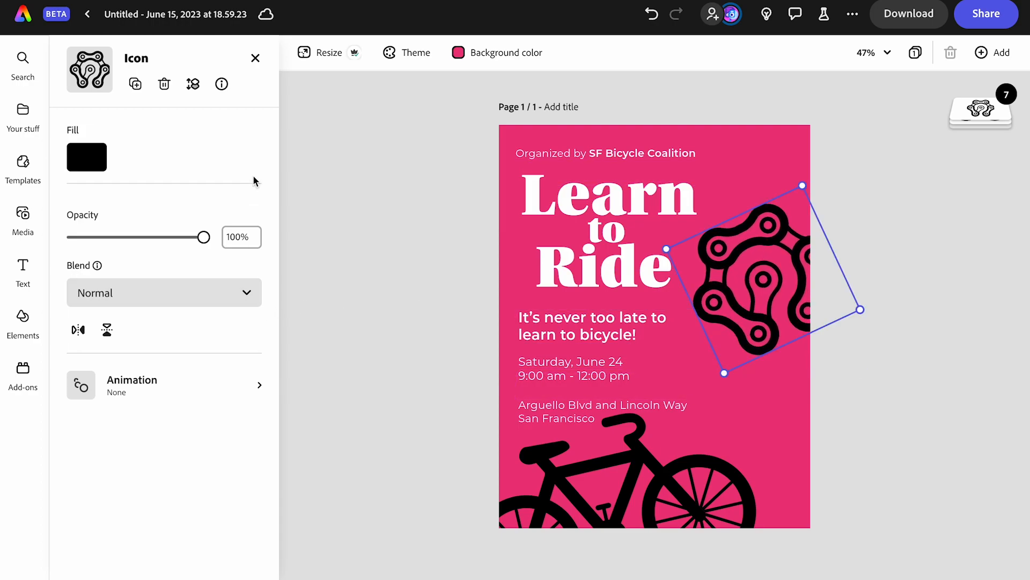
pyautogui.click(376, 170)
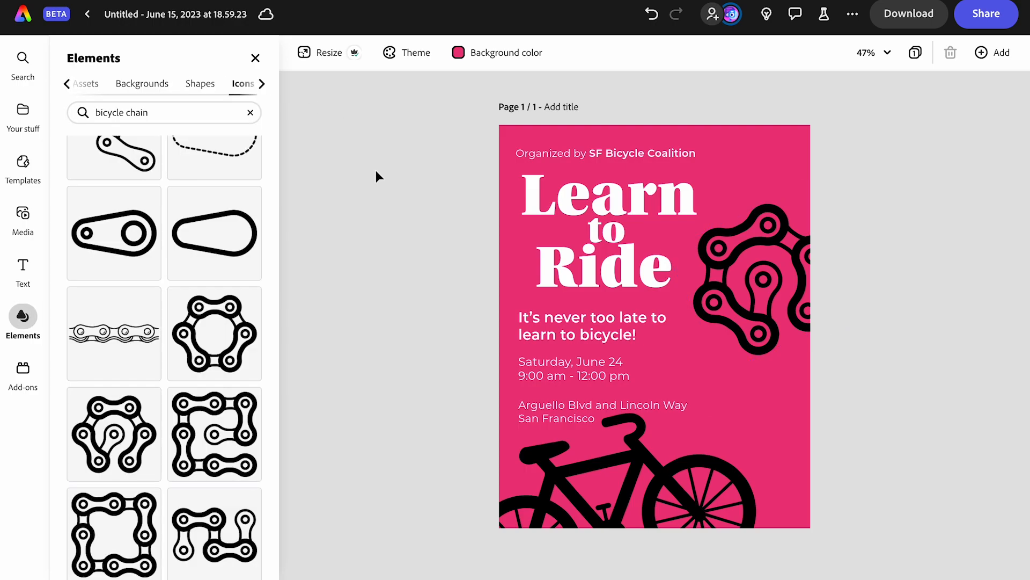
# Search the icons for "bicycle helmets", then refine the search to "bicycle helmet".
pyautogui.click(189, 117)
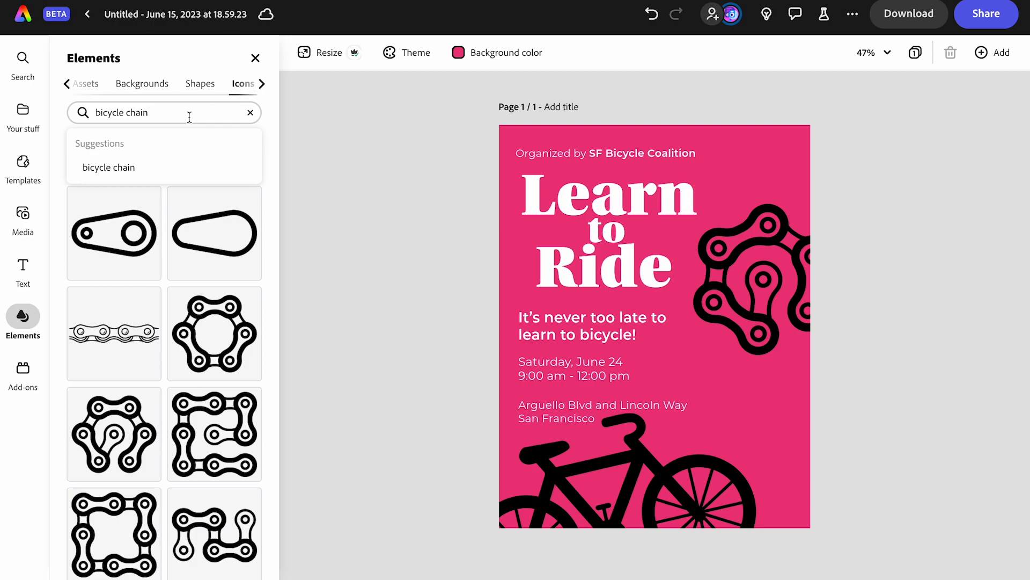
pyautogui.press('BackSpace')
pyautogui.write('helmets')
pyautogui.press('Return')
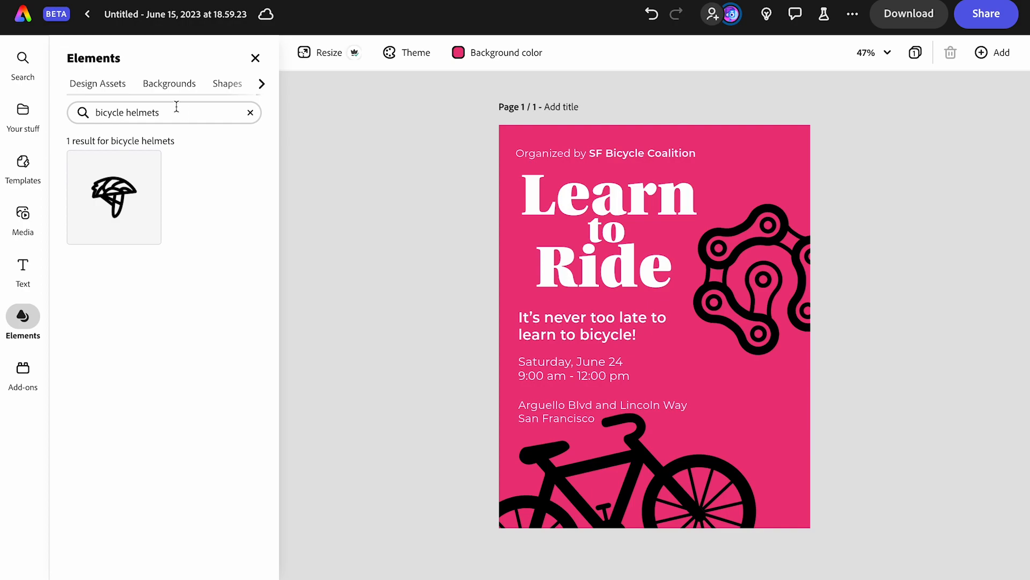
pyautogui.press('BackSpace')
pyautogui.press('Return')
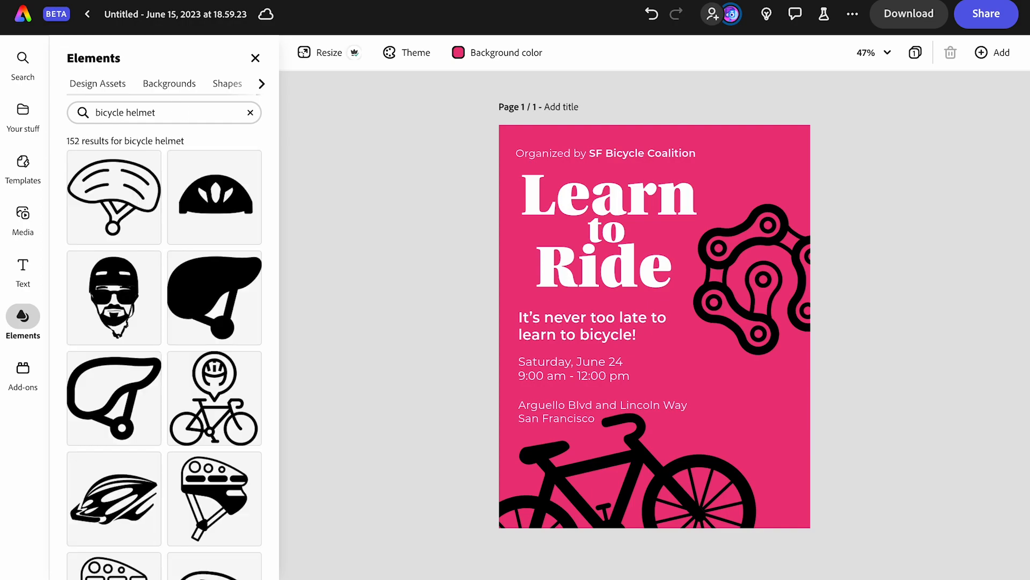
# Add the black side-view helmet with outlined straps to the flyer, between the chain icon and the front wheel.
pyautogui.scroll(-3, 83, 320)
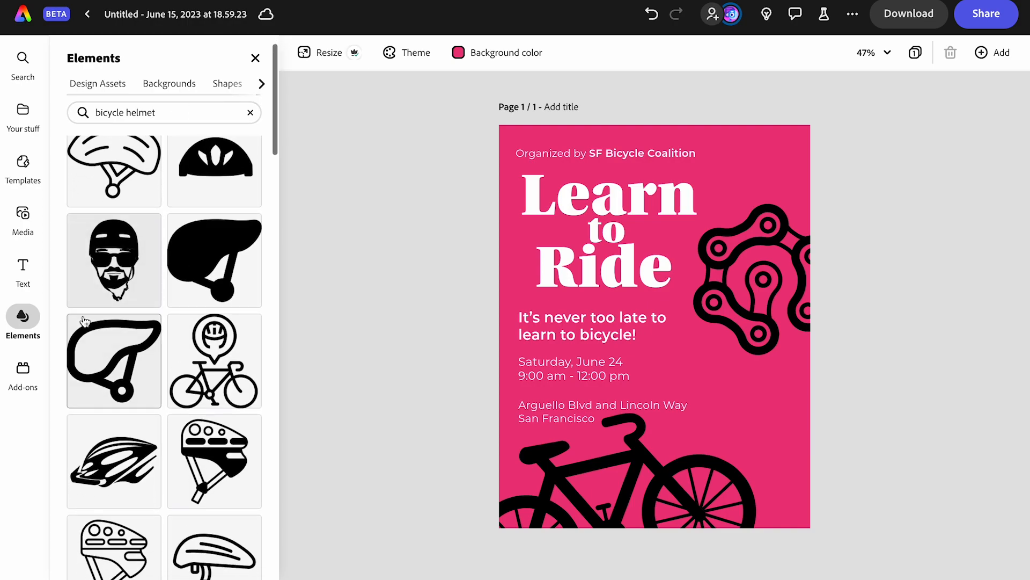
pyautogui.scroll(-5, 83, 320)
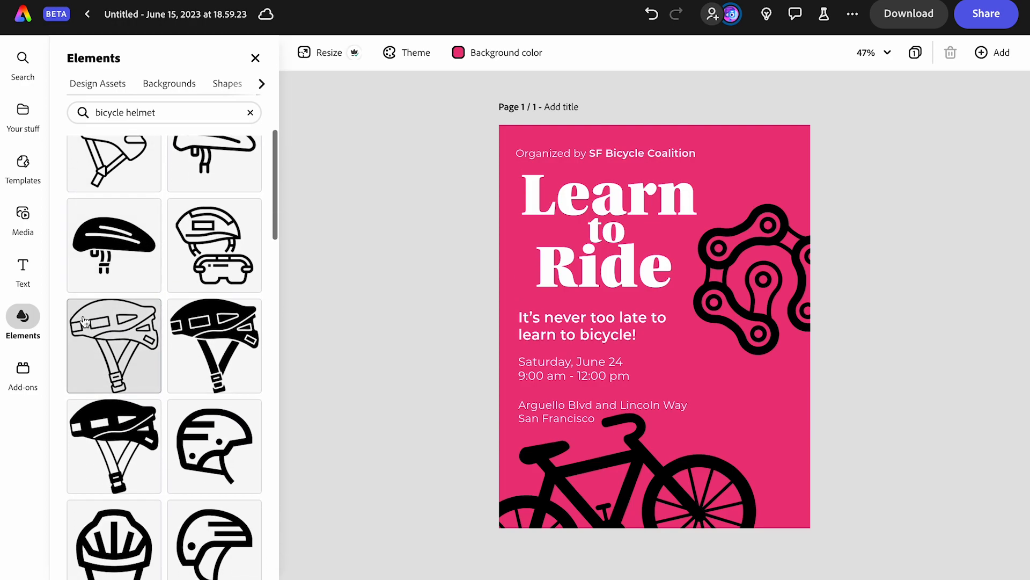
pyautogui.scroll(-1, 84, 321)
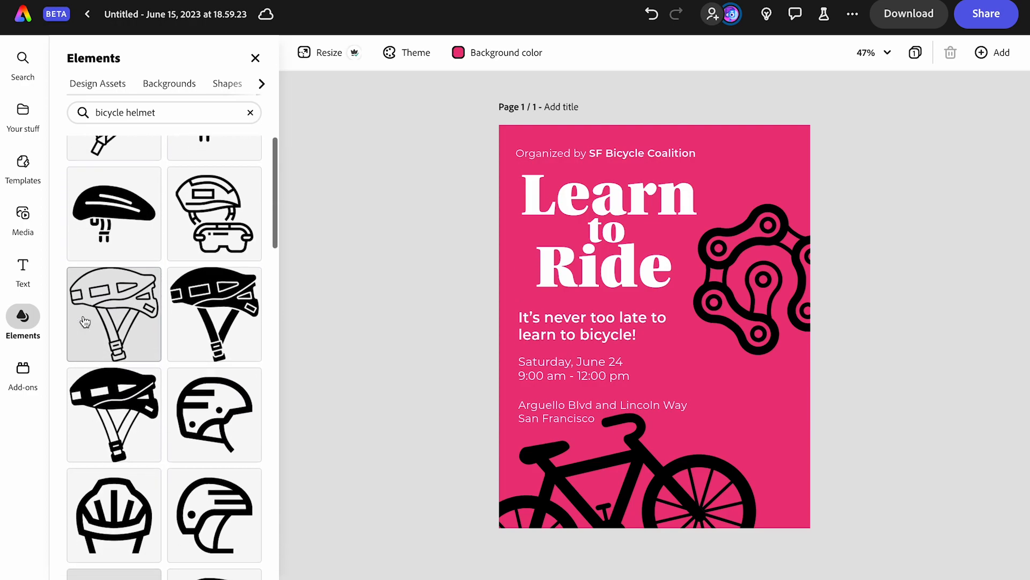
pyautogui.click(106, 385)
pyautogui.moveTo(671, 313); pyautogui.dragTo(792, 409)
# Lower the chain icon slightly, then shrink and tilt the helmet and place it in the flyer's upper right corner.
pyautogui.moveTo(764, 242); pyautogui.dragTo(761, 279)
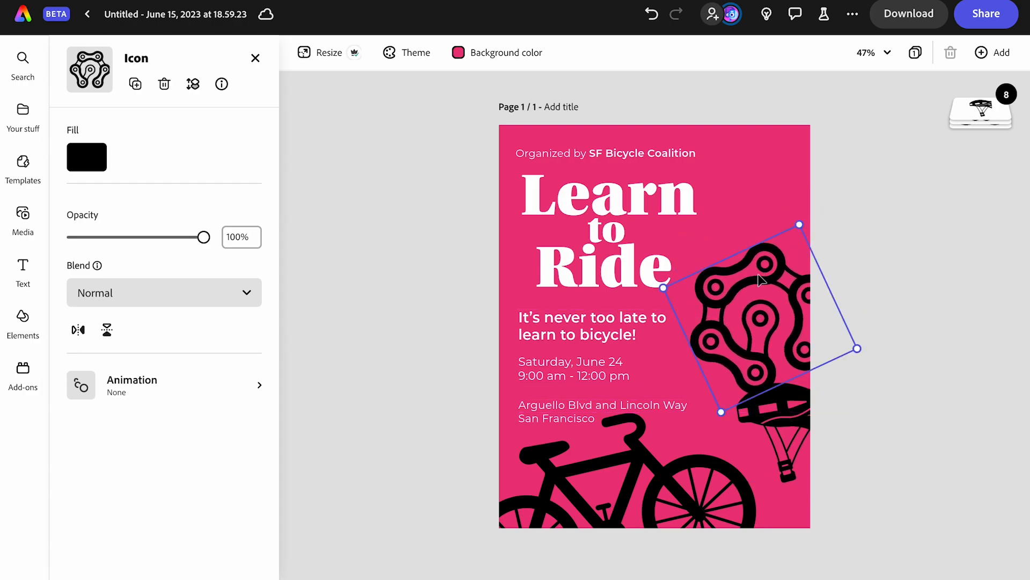
pyautogui.moveTo(785, 401); pyautogui.dragTo(781, 150)
pyautogui.moveTo(831, 237); pyautogui.dragTo(793, 248)
pyautogui.moveTo(784, 176); pyautogui.dragTo(769, 172)
pyautogui.moveTo(830, 157); pyautogui.dragTo(761, 170)
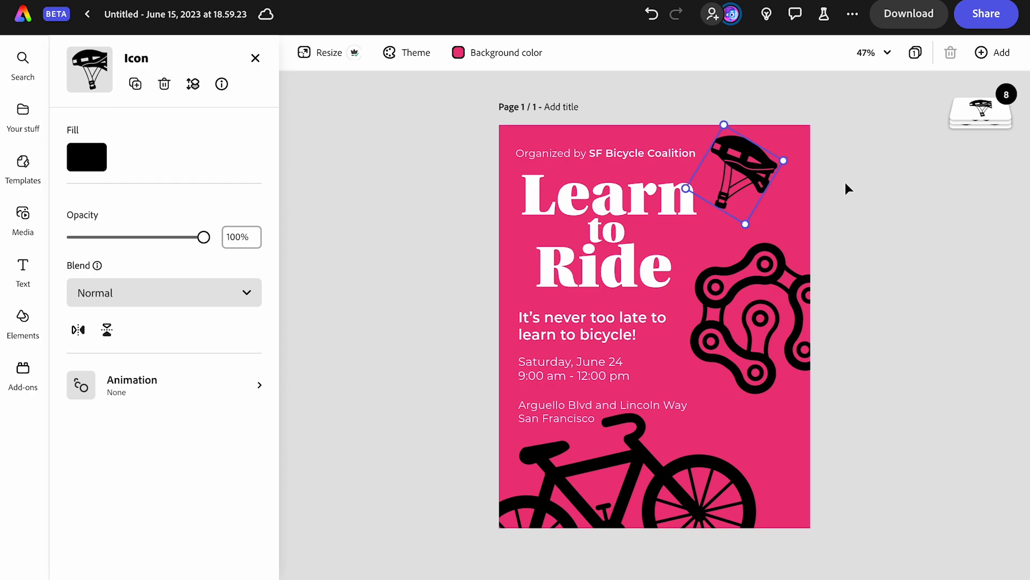
pyautogui.click(889, 367)
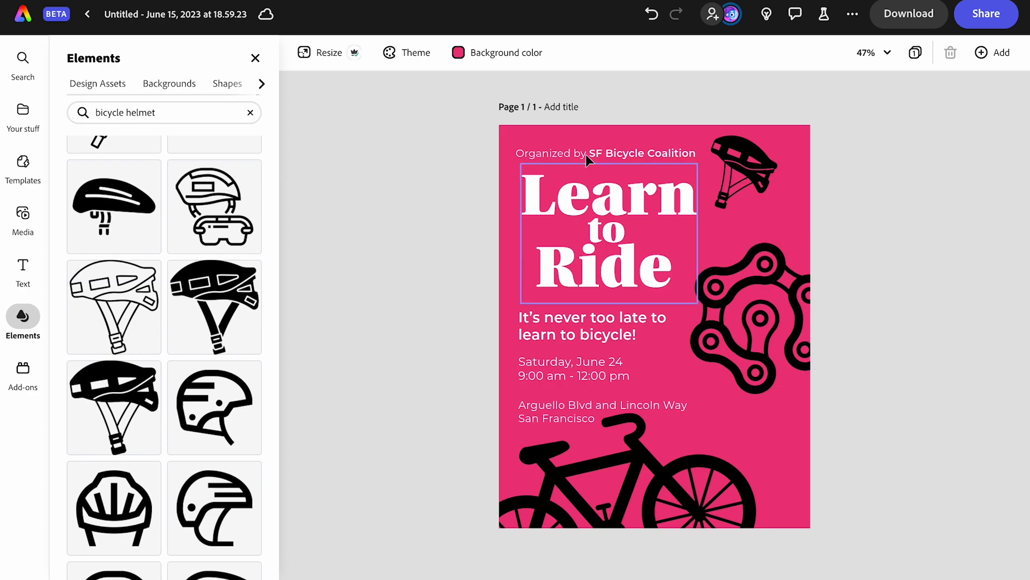
# Change the flyer's background color to dark blue.
pyautogui.click(460, 55)
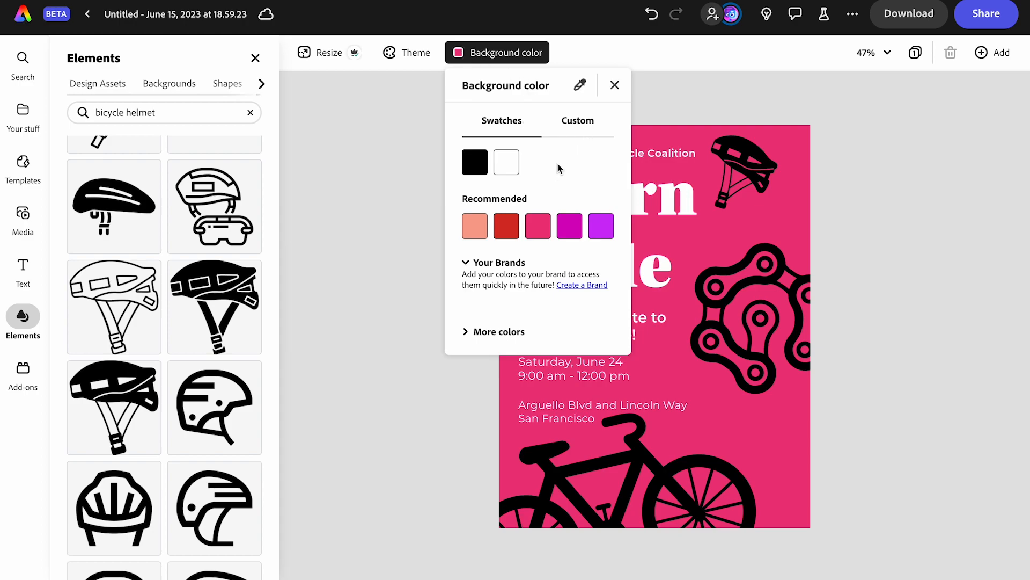
pyautogui.click(518, 331)
pyautogui.scroll(-3, 518, 333)
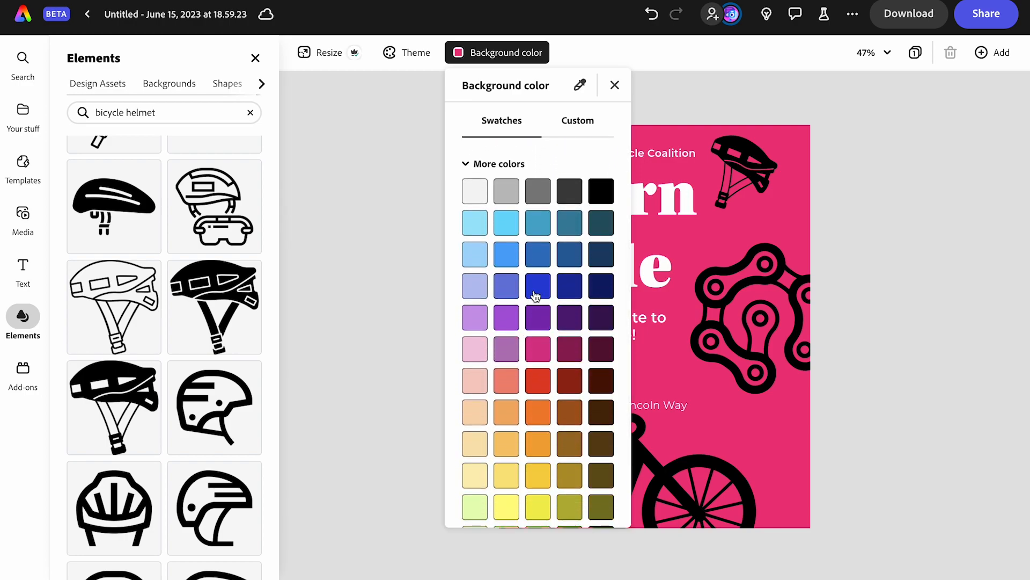
pyautogui.click(570, 290)
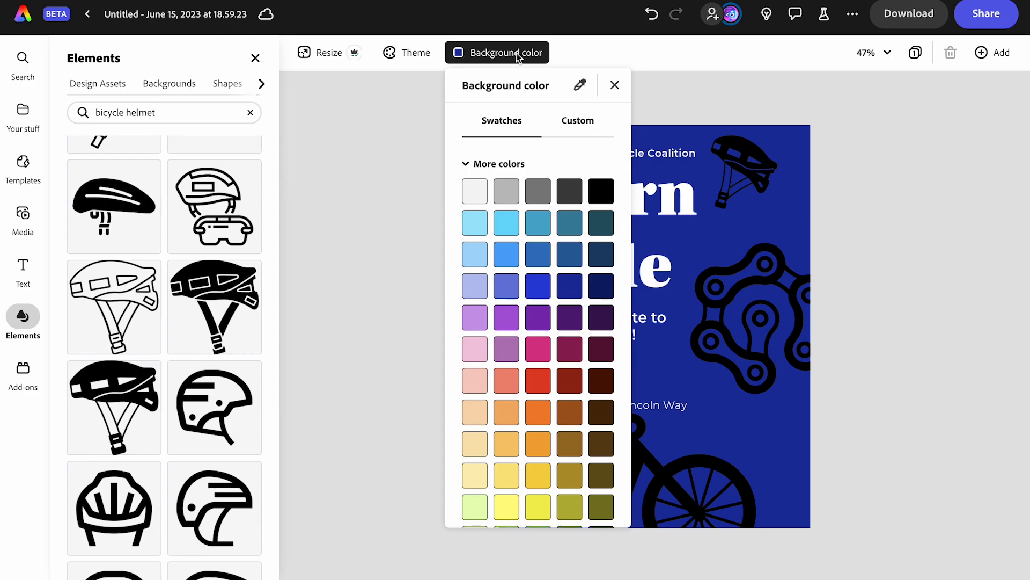
pyautogui.click(757, 173)
# Fill the chain icon with bright lime green.
pyautogui.click(743, 284)
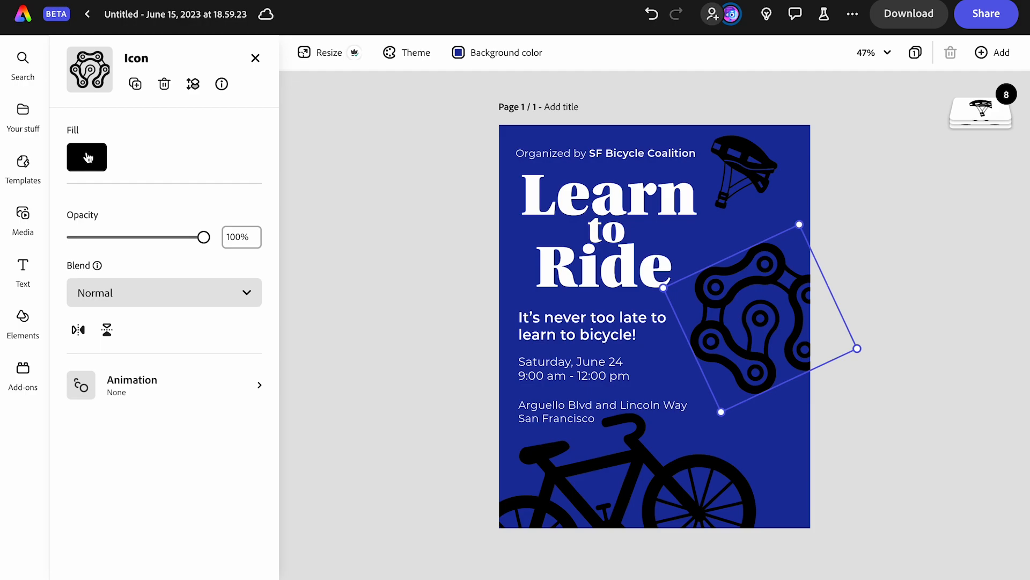
pyautogui.click(87, 157)
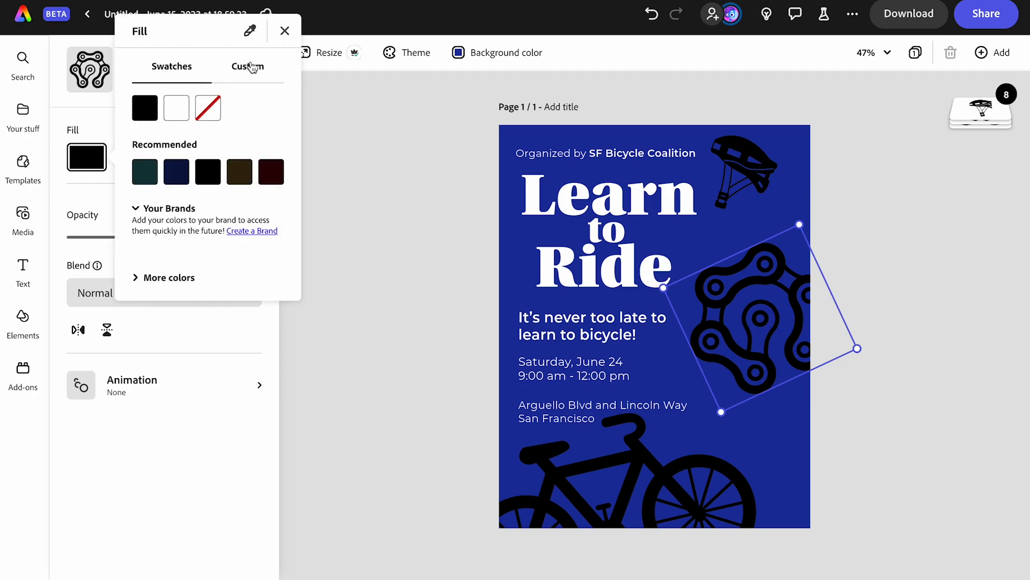
pyautogui.click(187, 278)
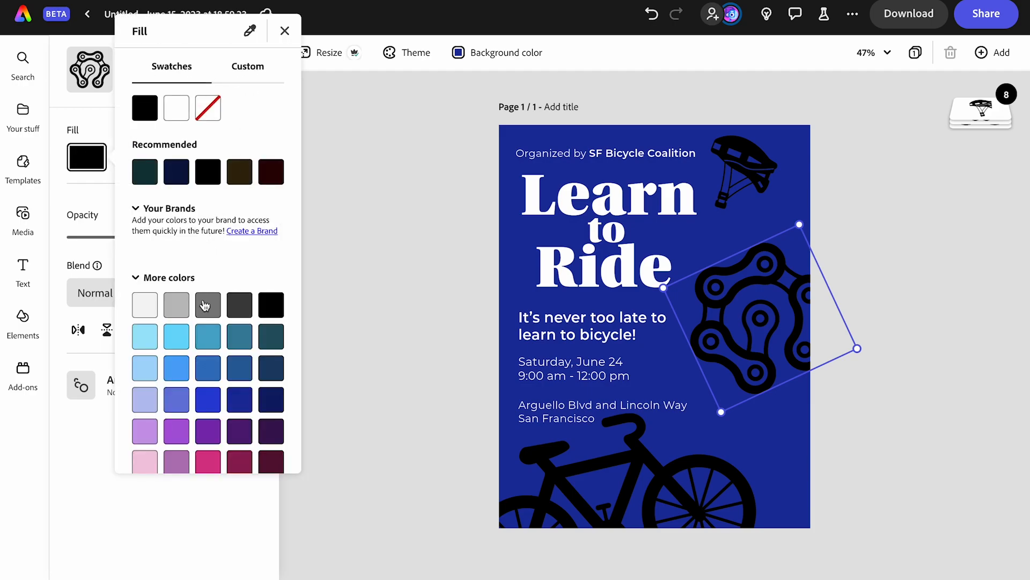
pyautogui.scroll(-5, 212, 336)
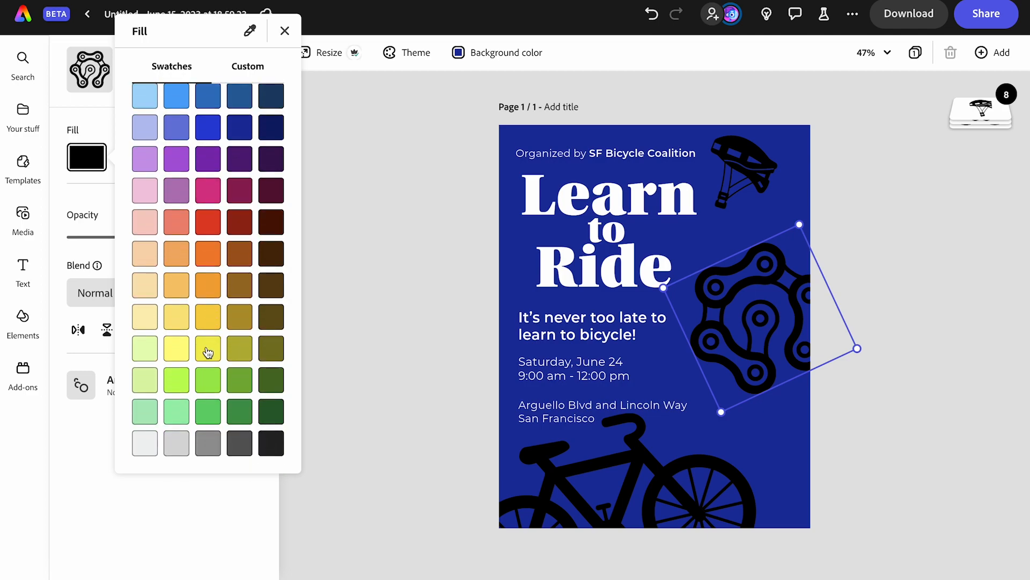
pyautogui.click(180, 380)
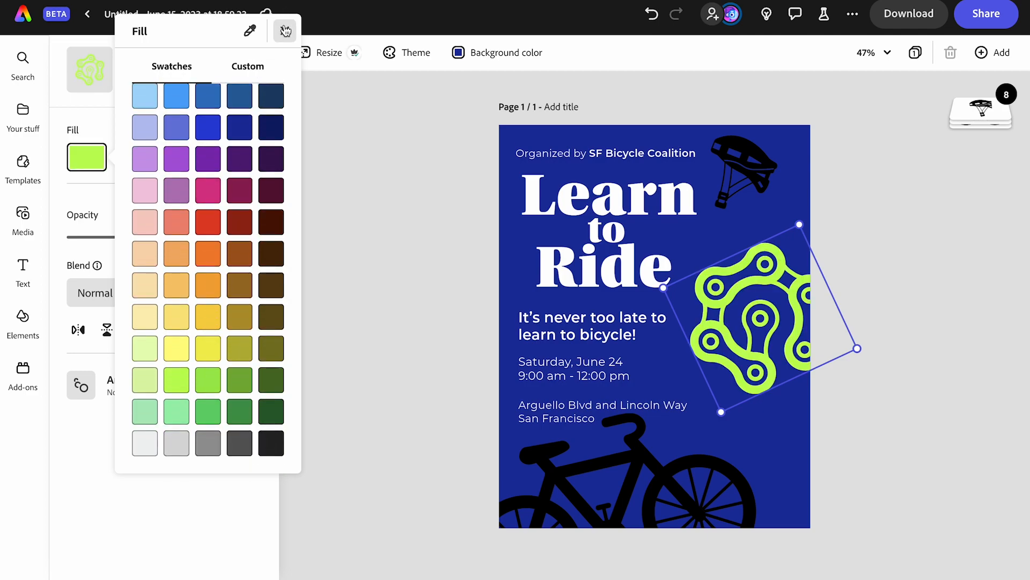
pyautogui.click(285, 33)
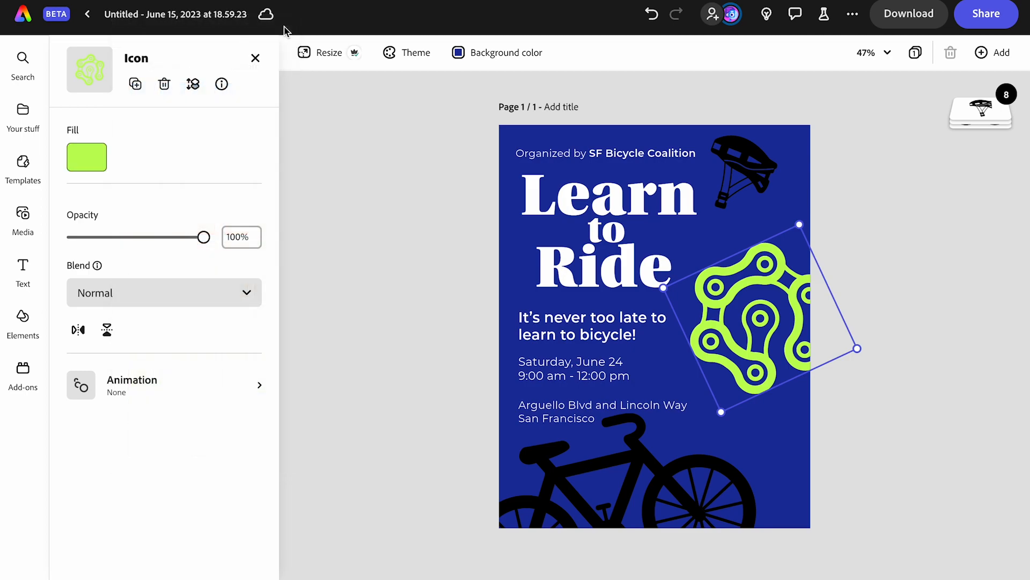
# Select the bicycle and helmet icons together and fill both with medium lime green.
pyautogui.click(622, 511)
pyautogui.keyDown('shift'); pyautogui.click(745, 175); pyautogui.keyUp('shift')
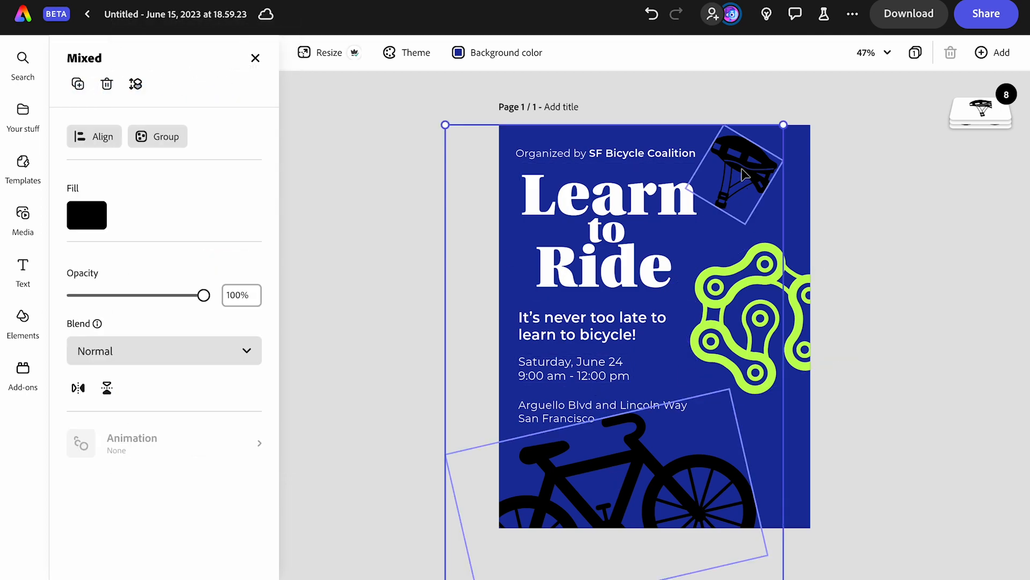
pyautogui.click(89, 213)
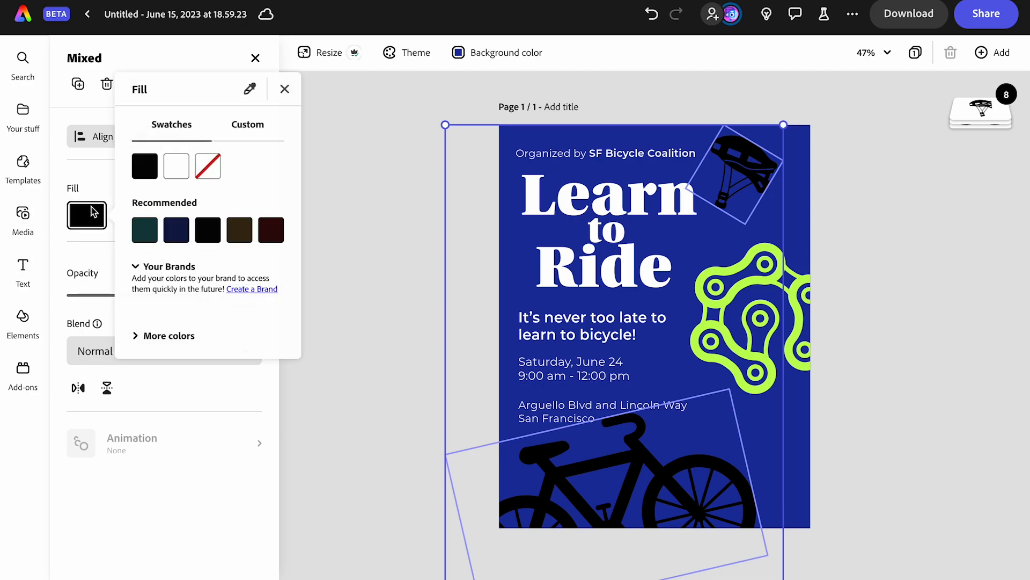
pyautogui.click(160, 339)
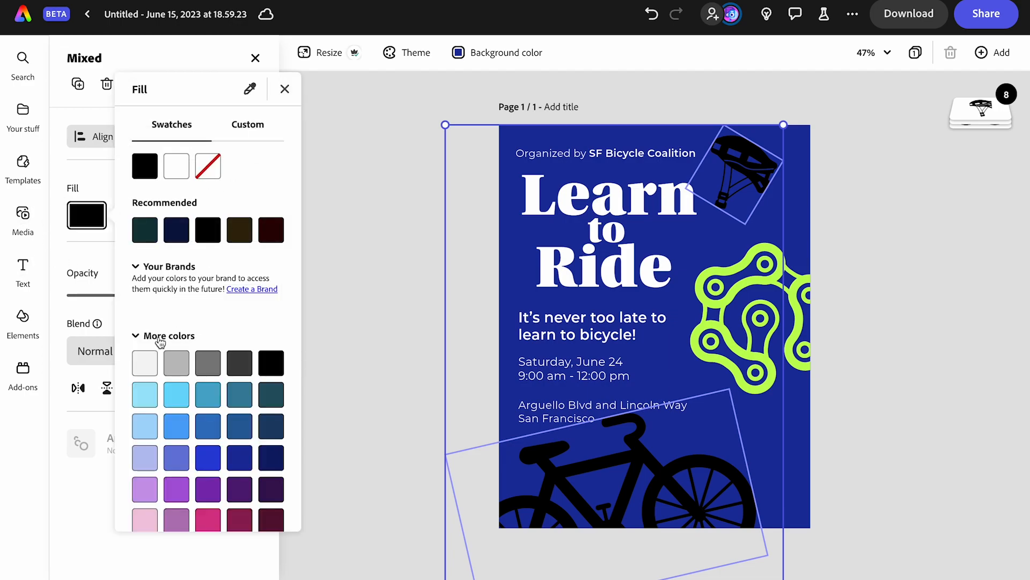
pyautogui.scroll(-5, 202, 426)
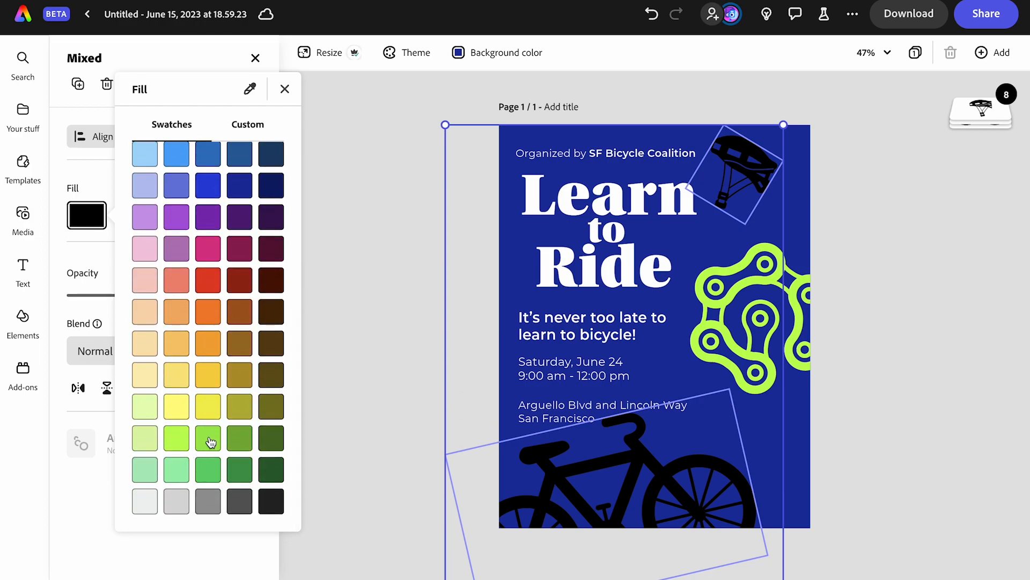
pyautogui.click(209, 439)
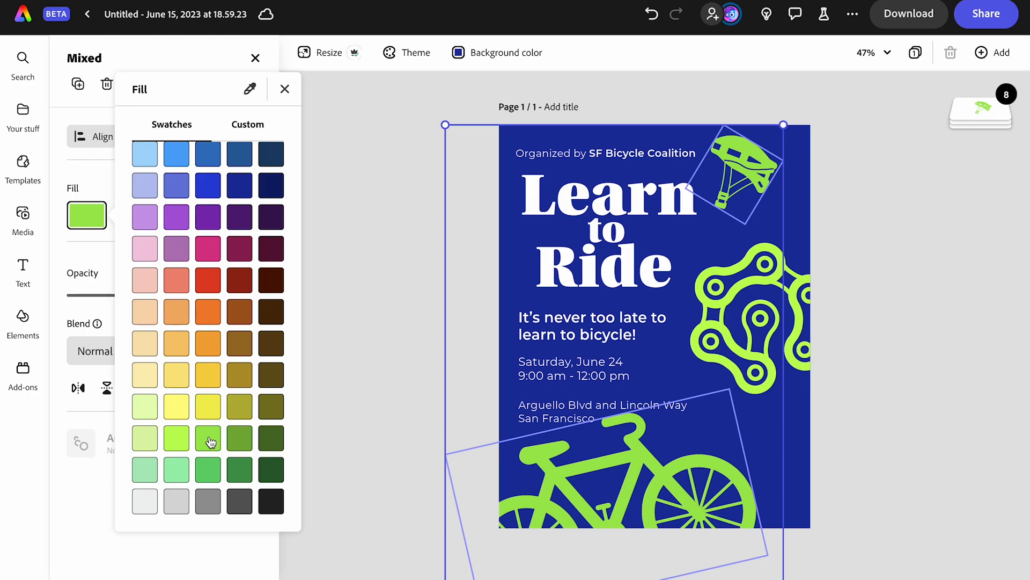
pyautogui.scroll(3, 198, 376)
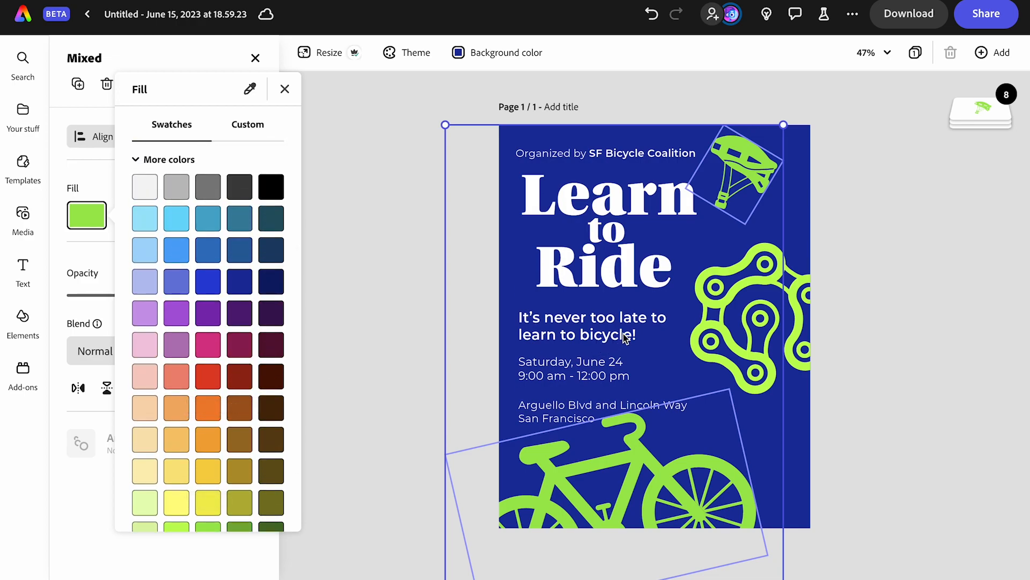
# Fill the chain icon with bright sky blue.
pyautogui.click(795, 369)
pyautogui.click(794, 369)
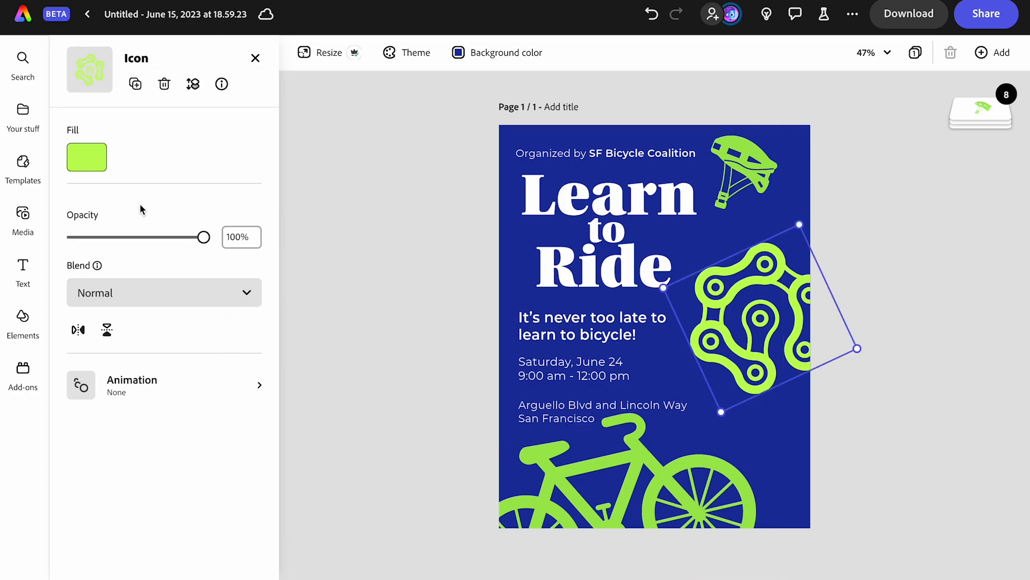
pyautogui.click(96, 158)
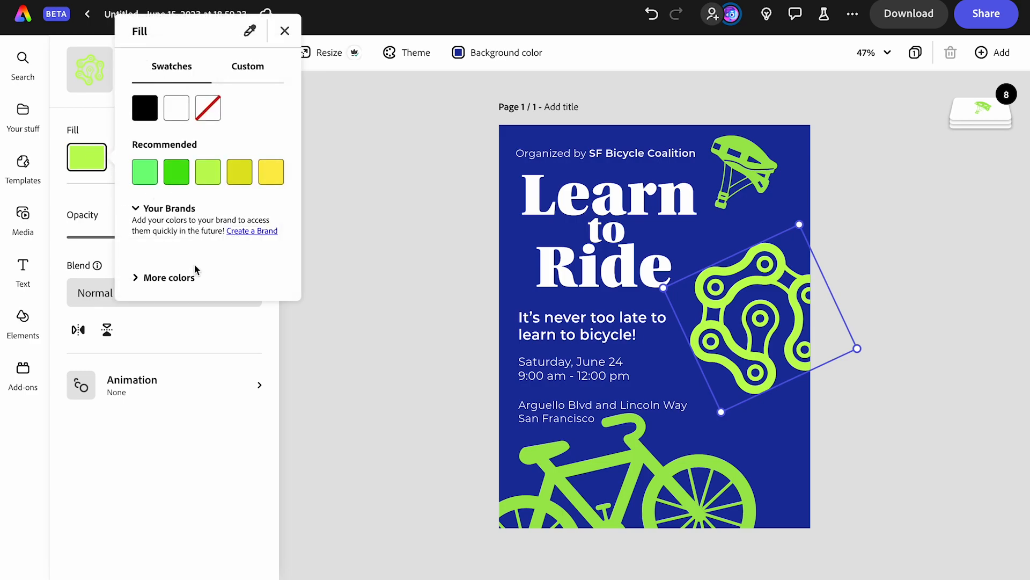
pyautogui.click(185, 277)
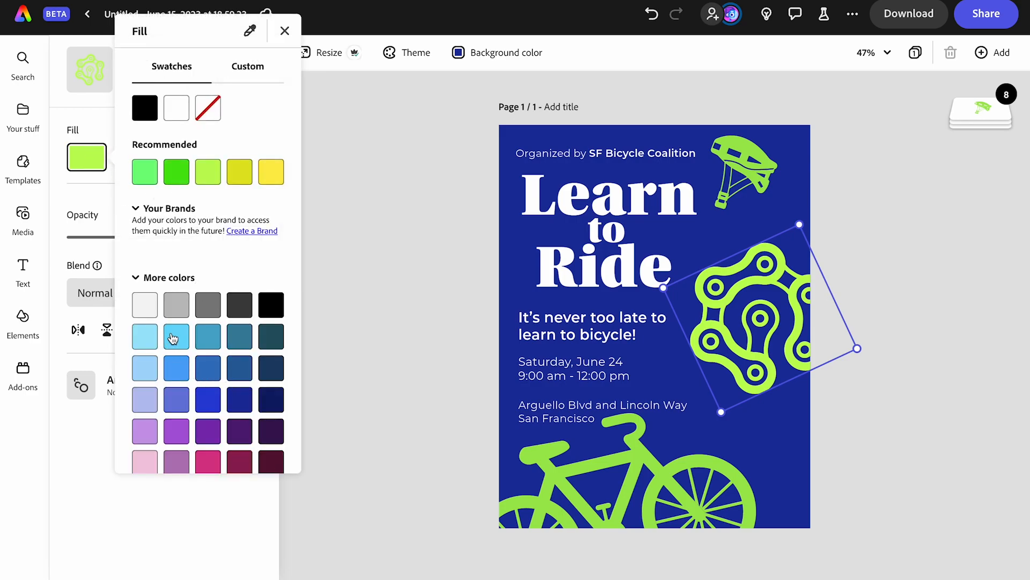
pyautogui.click(172, 338)
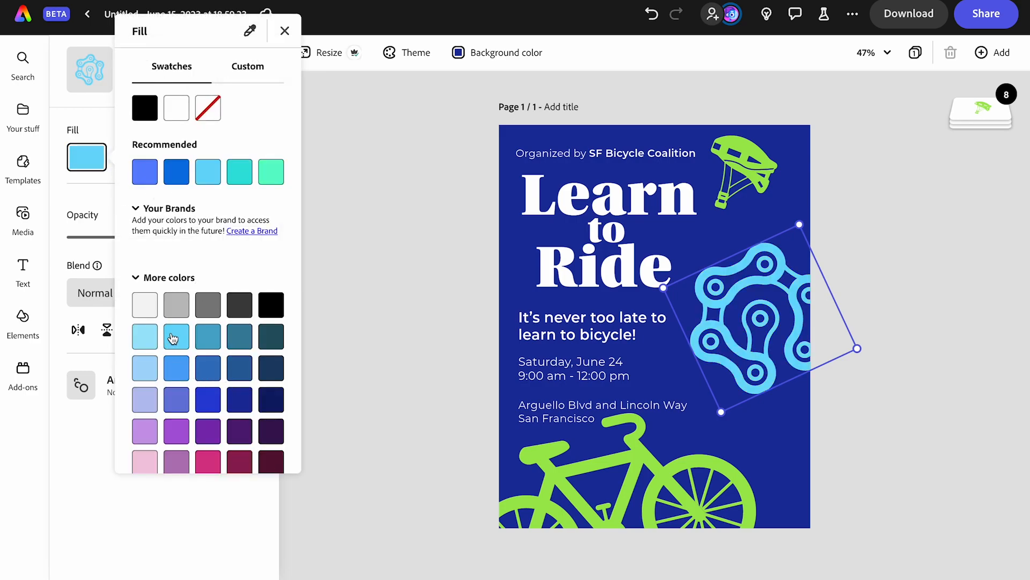
# Move the chain icon slightly down along the flyer's right edge.
pyautogui.click(851, 390)
pyautogui.click(851, 390)
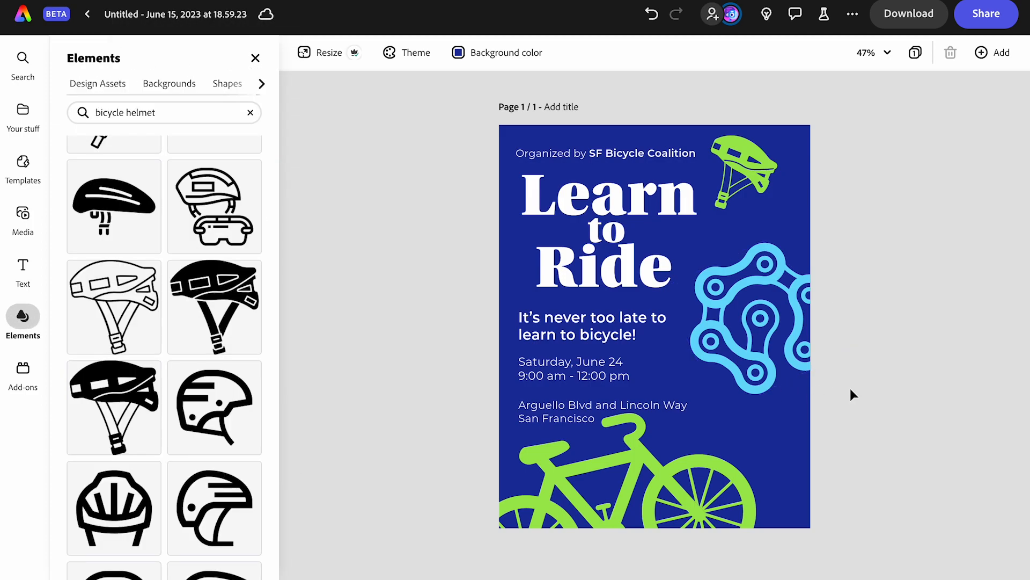
pyautogui.click(749, 350)
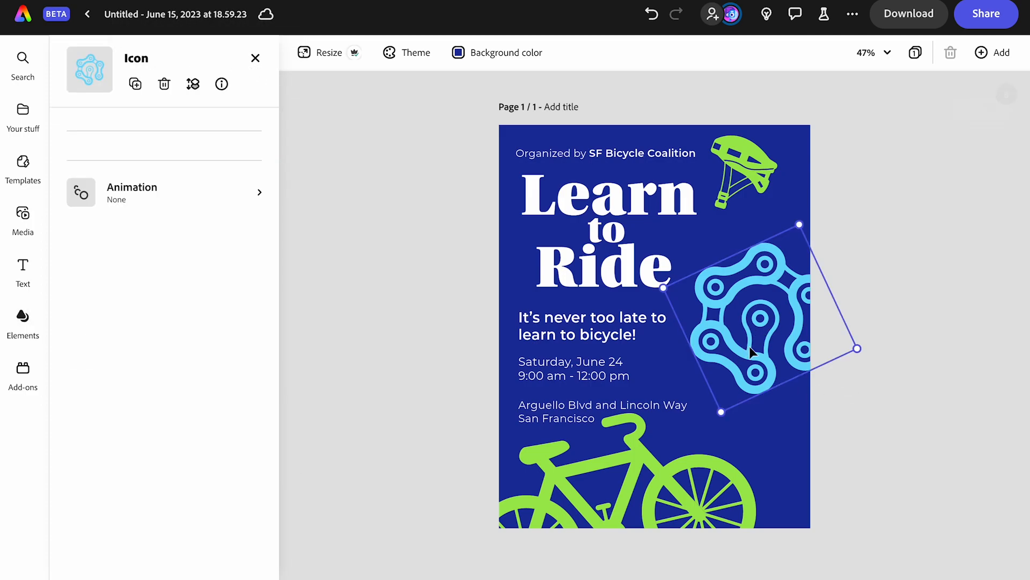
pyautogui.moveTo(751, 351); pyautogui.dragTo(751, 365)
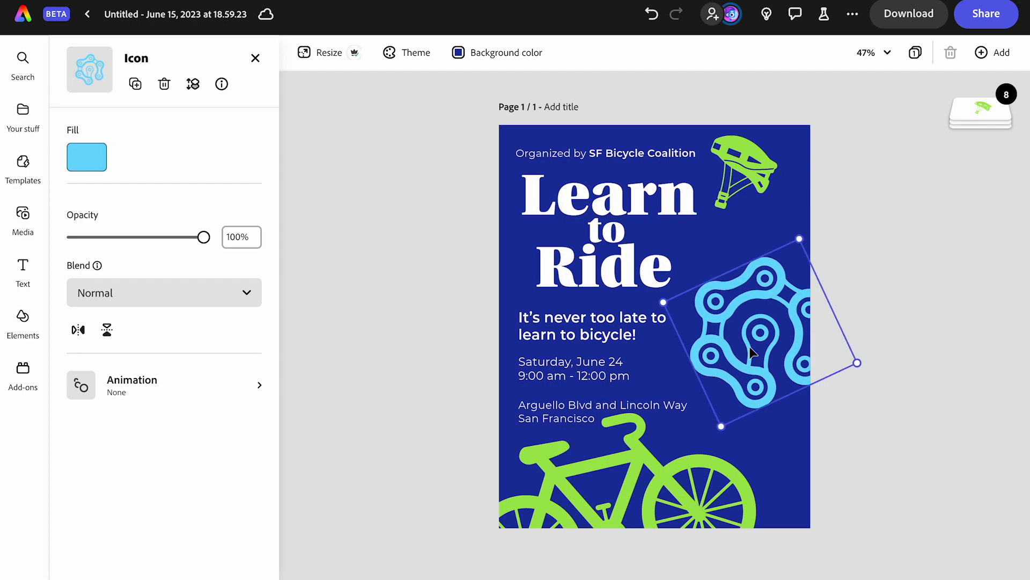
# Fill the word "Learn" in the title group with the bright sky blue used for the chain icon.
pyautogui.click(660, 215)
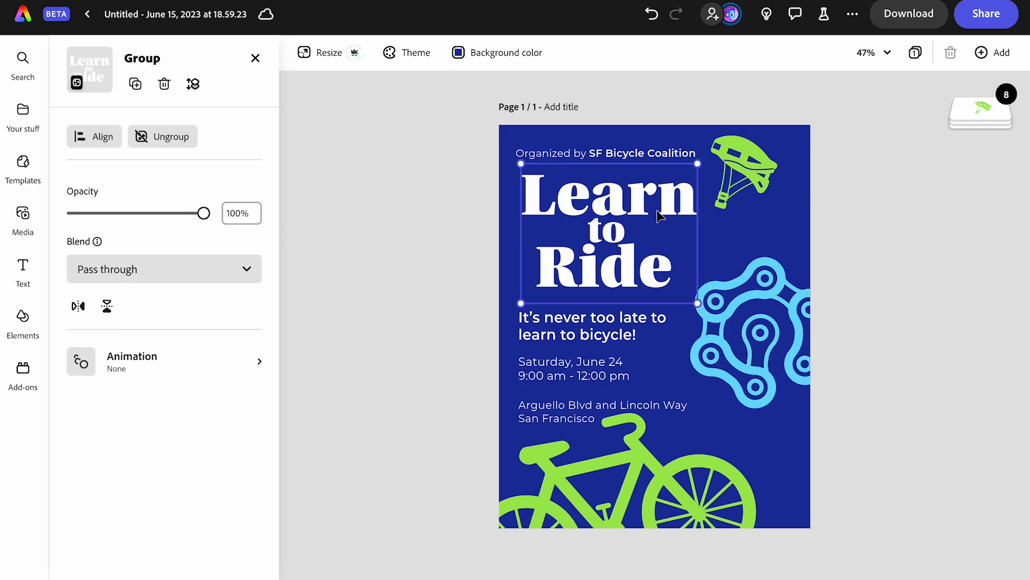
pyautogui.click(657, 210)
pyautogui.doubleClick(658, 208)
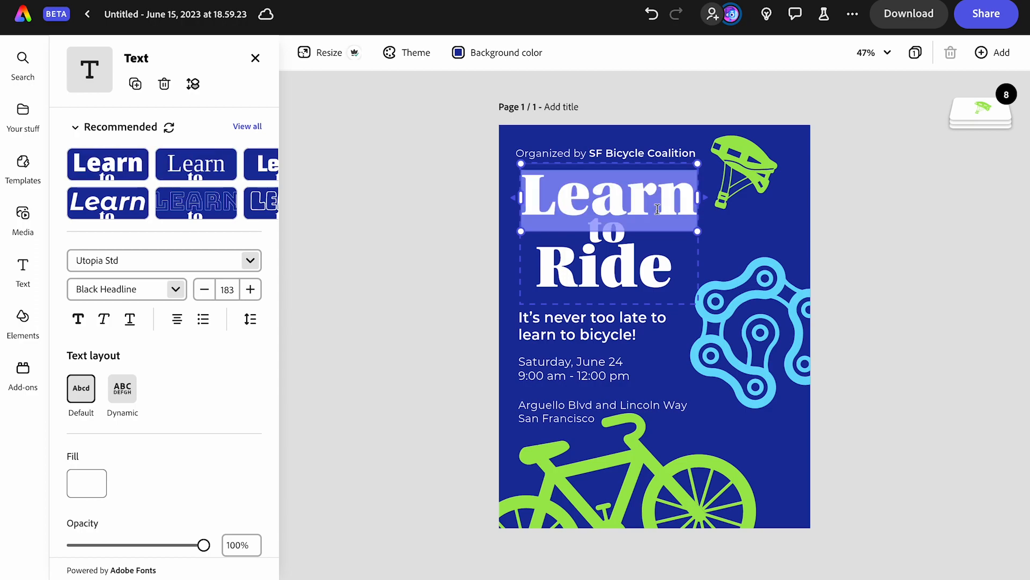
pyautogui.click(89, 490)
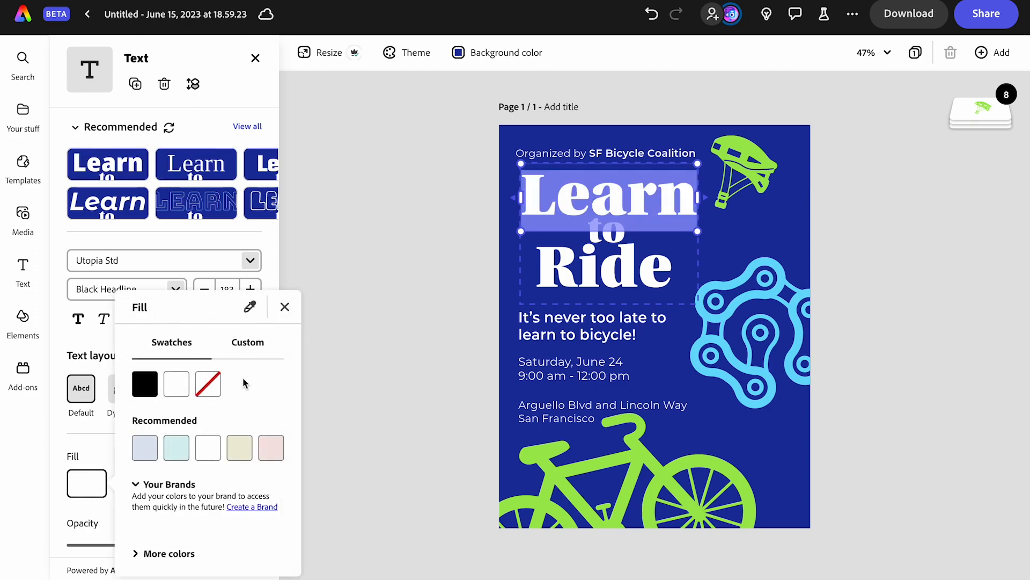
pyautogui.click(156, 554)
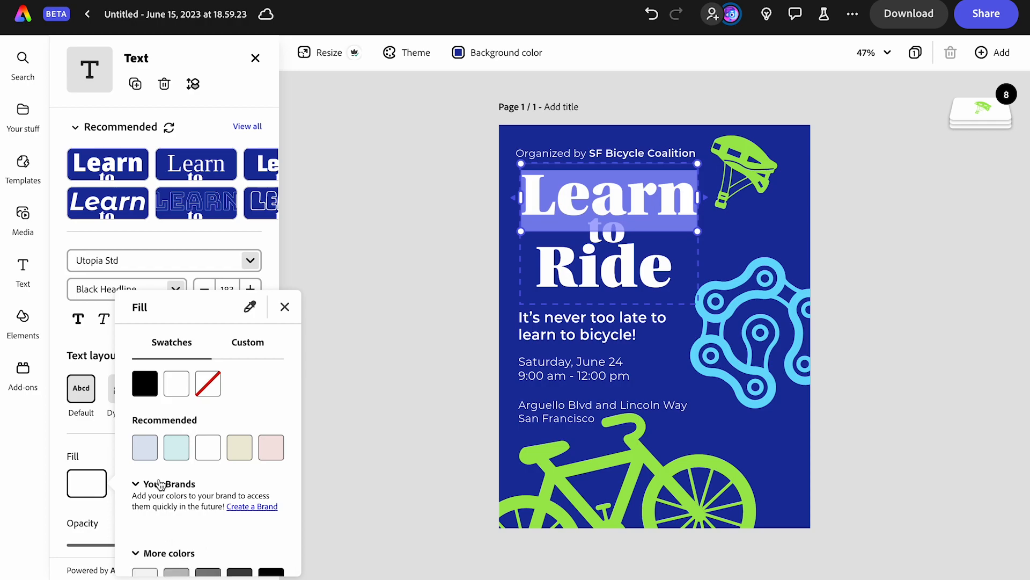
pyautogui.scroll(-3, 161, 483)
pyautogui.scroll(-1, 159, 484)
pyautogui.click(174, 452)
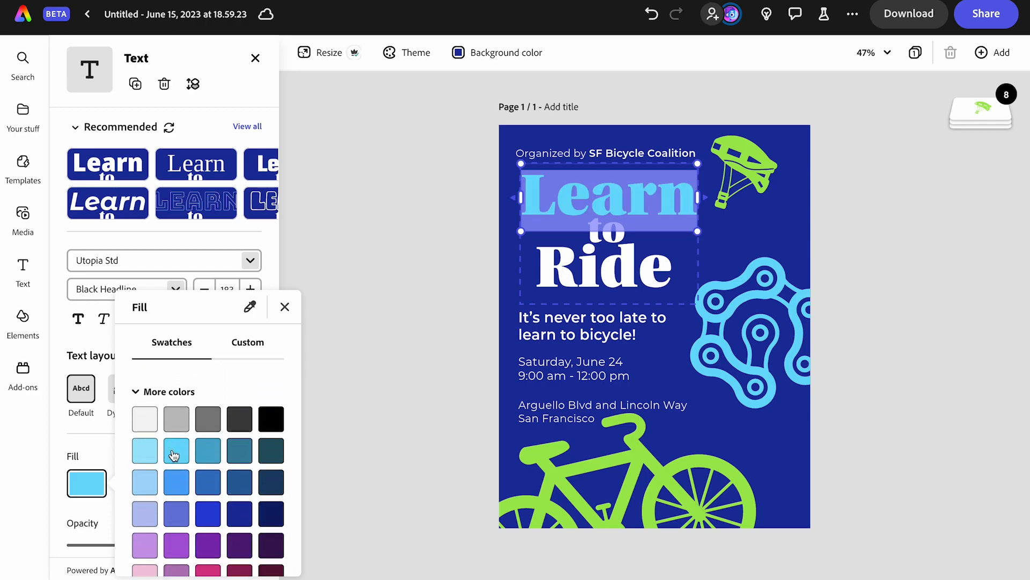
pyautogui.click(398, 326)
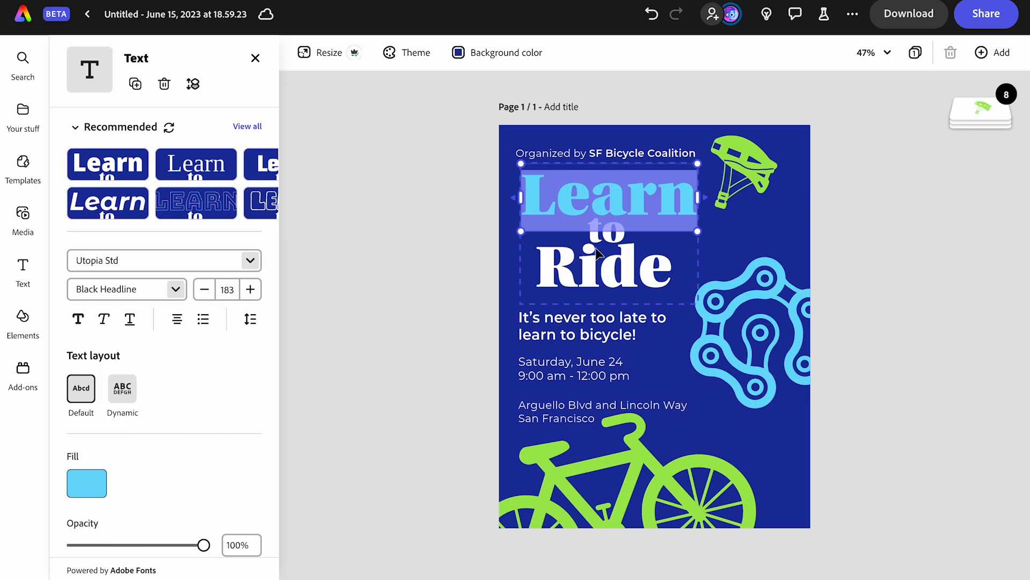
# Fill the word "Ride" in the title group with the same bright sky blue as "Learn".
pyautogui.click(601, 261)
pyautogui.doubleClick(601, 261)
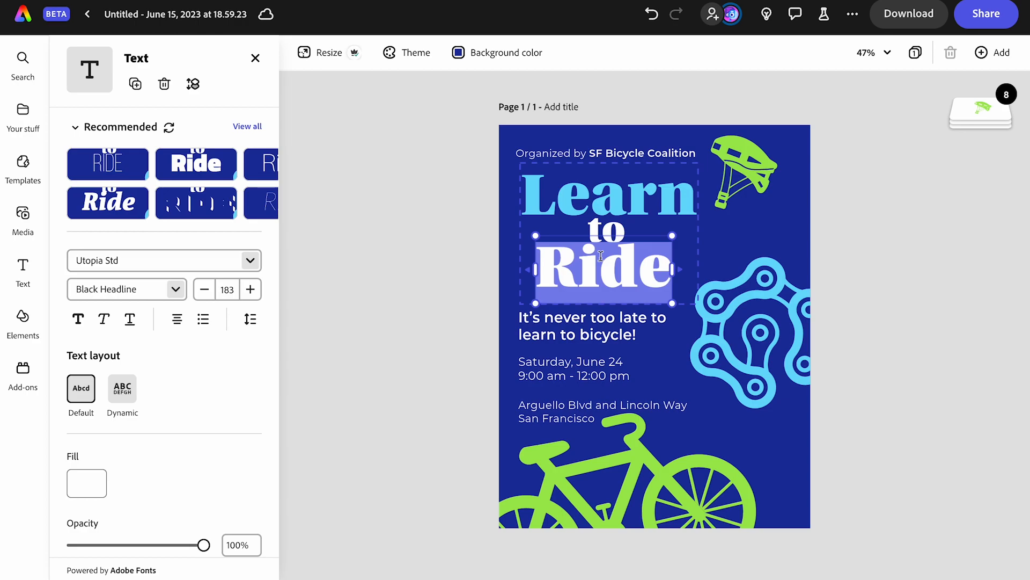
pyautogui.click(89, 483)
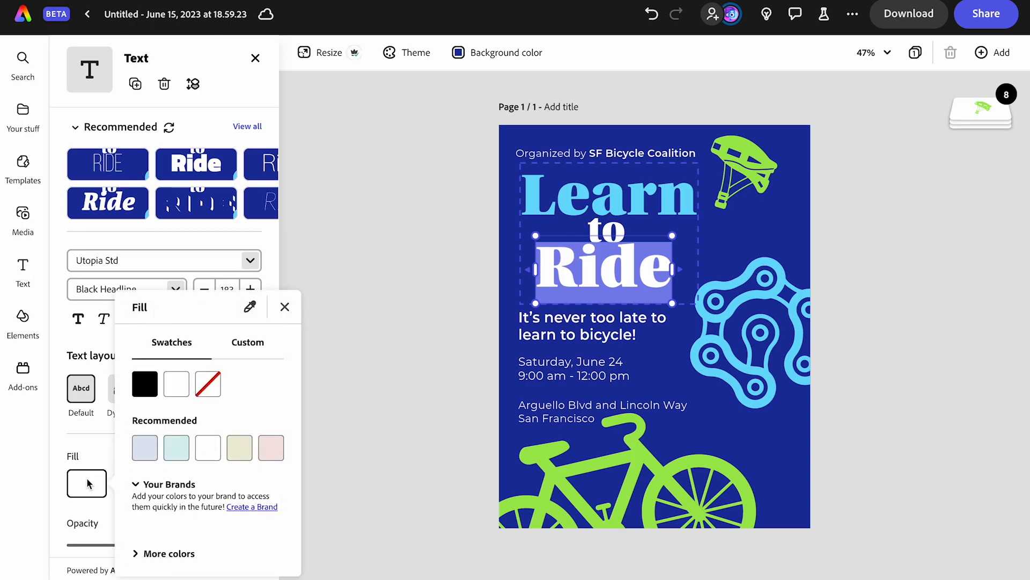
pyautogui.click(167, 556)
pyautogui.scroll(-3, 170, 491)
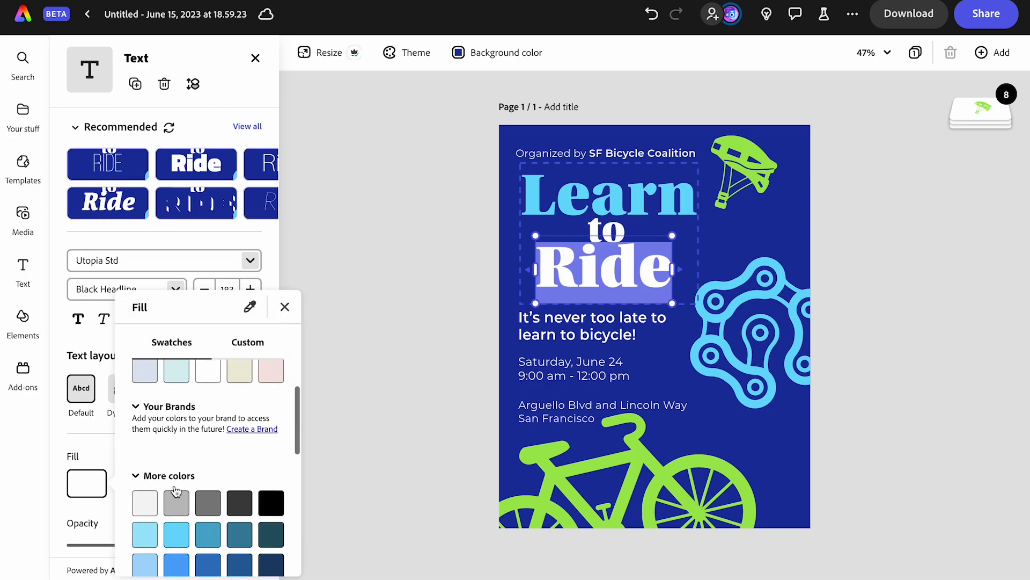
pyautogui.click(175, 465)
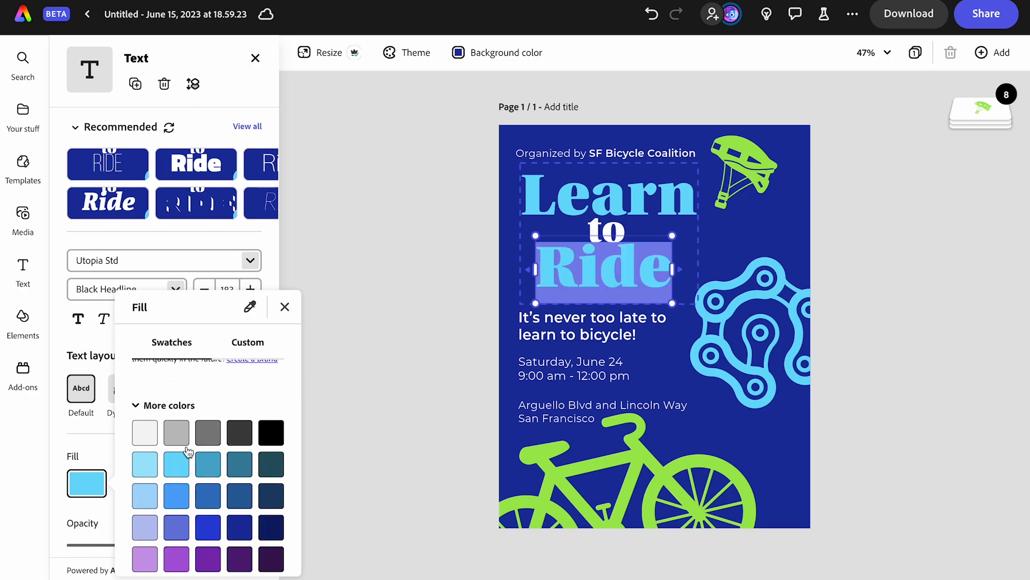
pyautogui.click(620, 225)
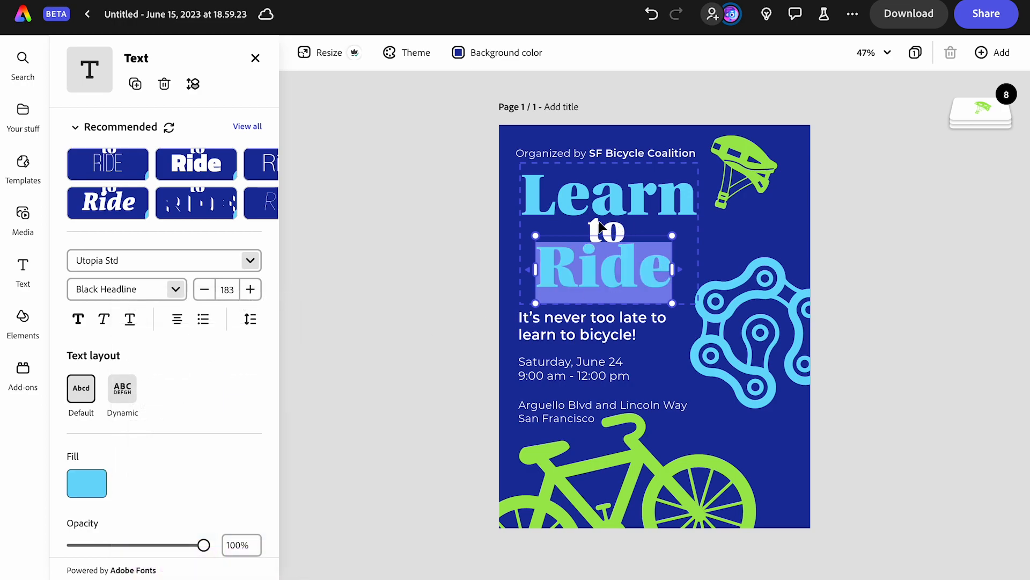
# Fill the word "to" in the title with the medium lime green of the bicycle and helmet icons.
pyautogui.click(601, 228)
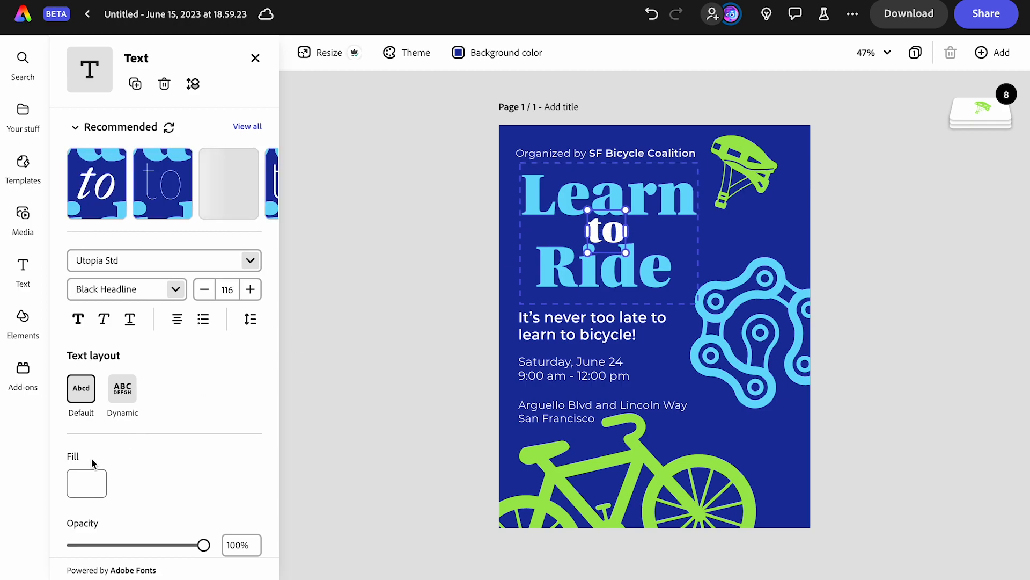
pyautogui.click(91, 483)
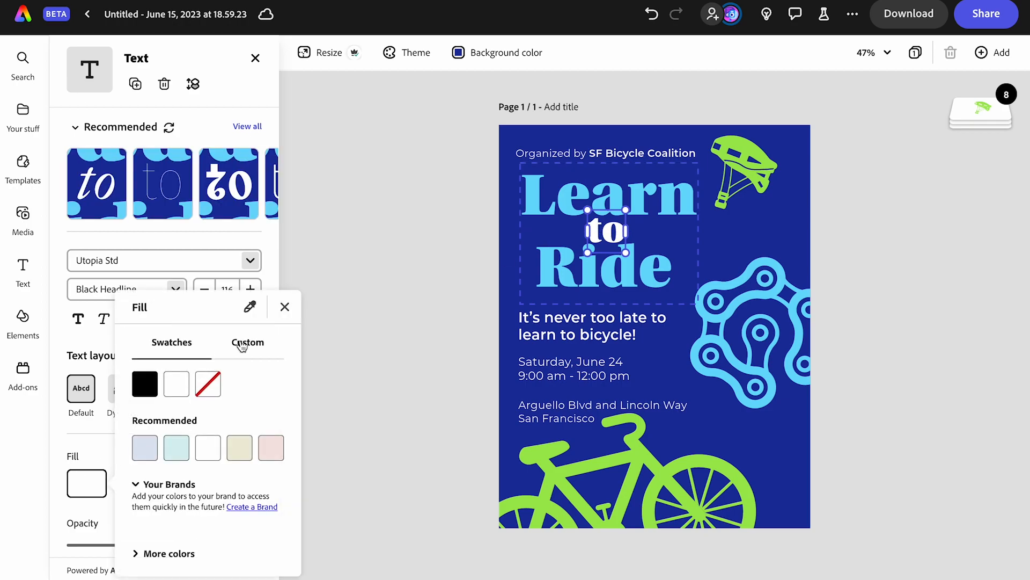
pyautogui.click(143, 553)
pyautogui.scroll(-5, 173, 558)
pyautogui.scroll(-3, 173, 558)
pyautogui.click(210, 491)
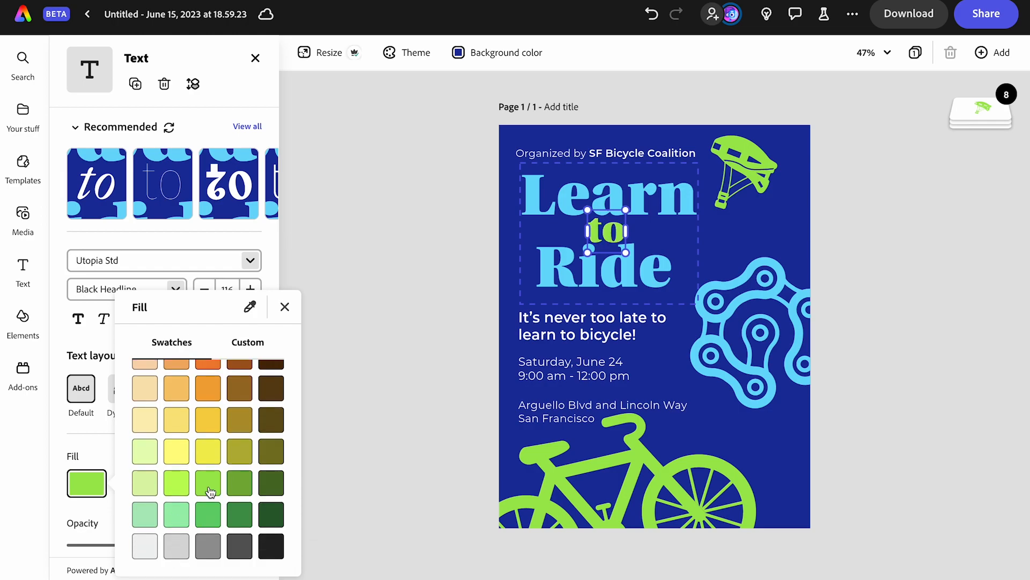
pyautogui.click(367, 425)
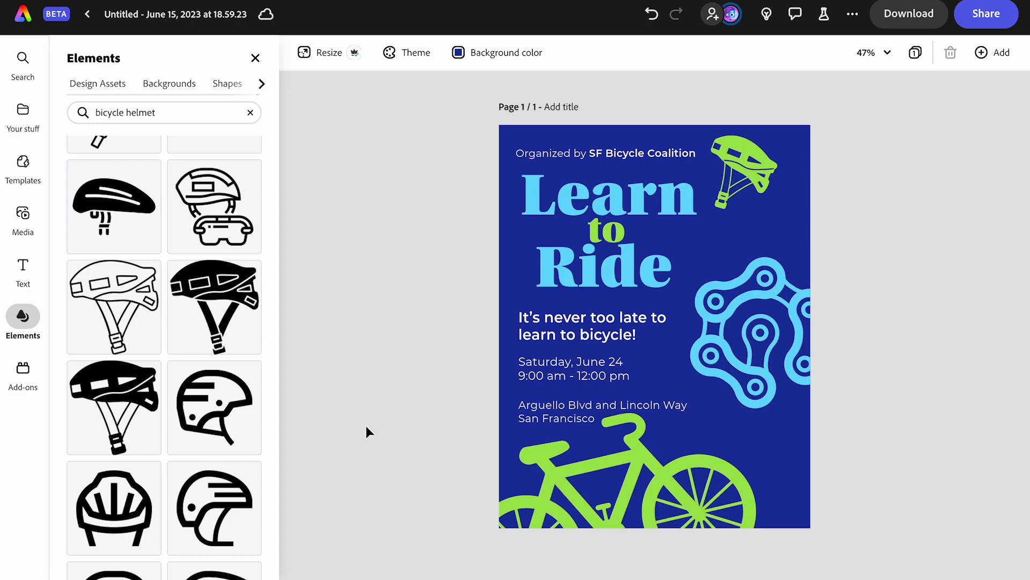
pyautogui.click(255, 58)
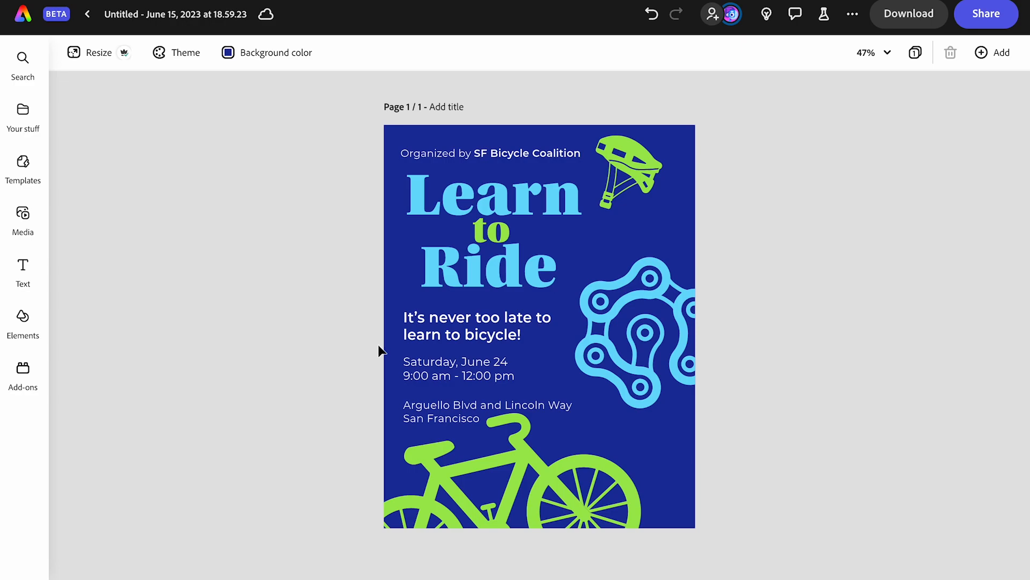
# Duplicate the flyer page, check both pages in the page overview, and open page 2 for editing.
pyautogui.click(1008, 57)
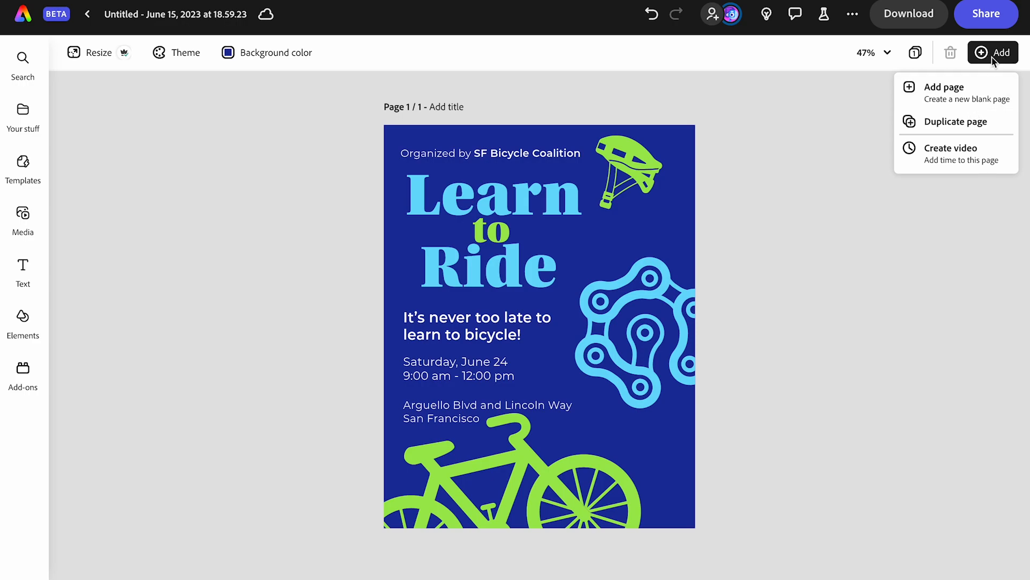
pyautogui.click(975, 123)
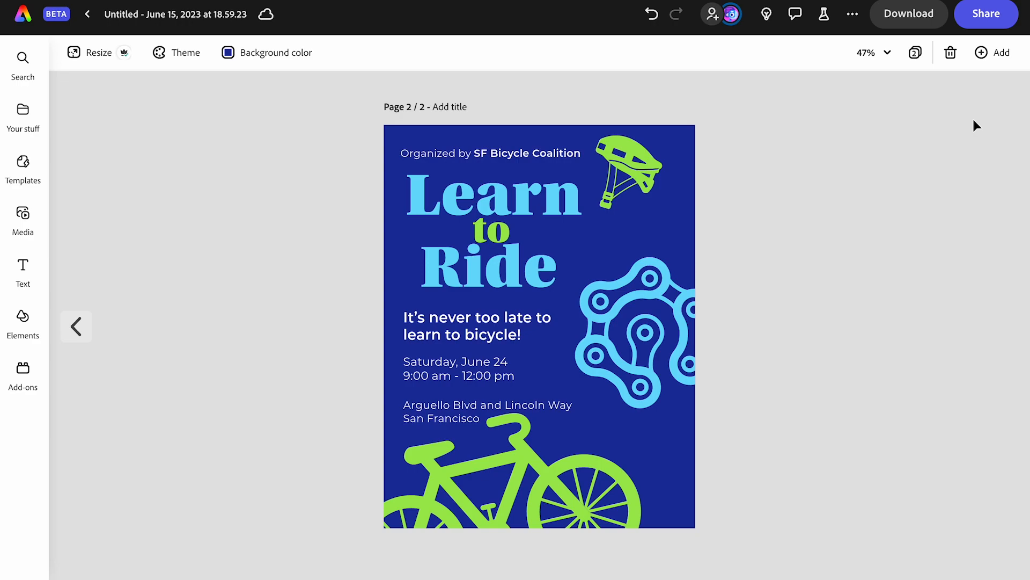
pyautogui.click(923, 57)
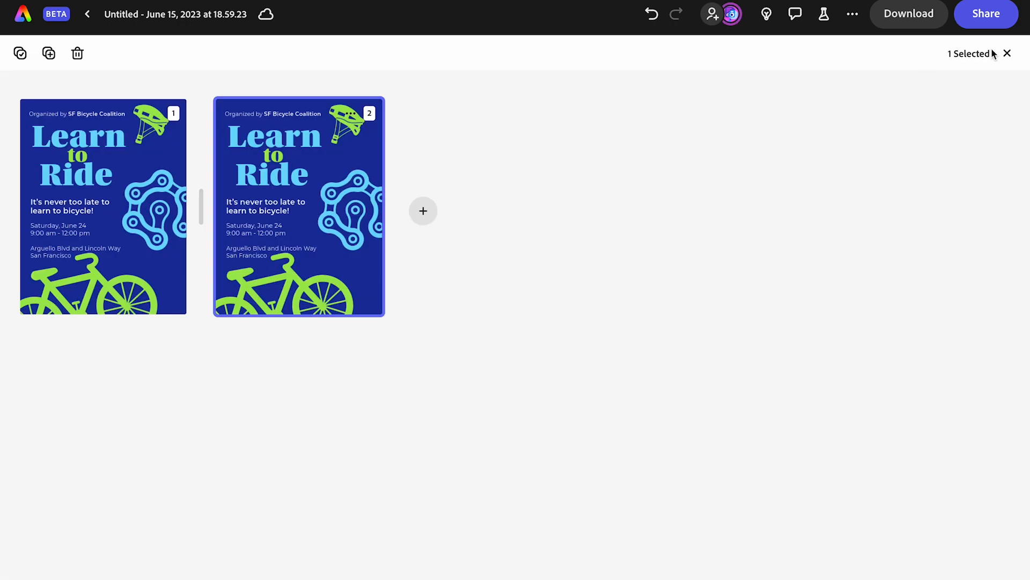
pyautogui.doubleClick(310, 187)
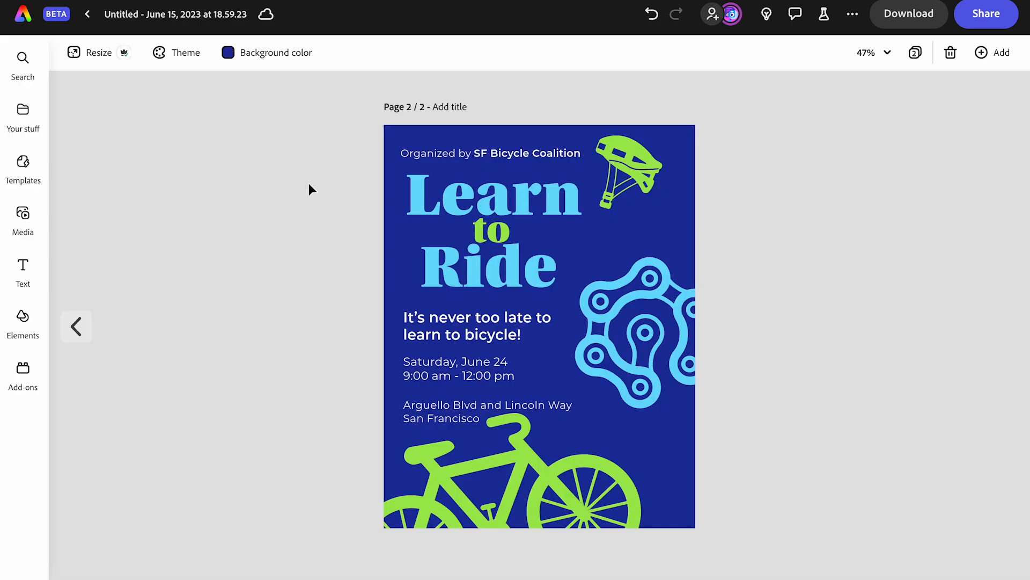
# Delete the helmet, chain and bicycle icons from page 2.
pyautogui.click(630, 173)
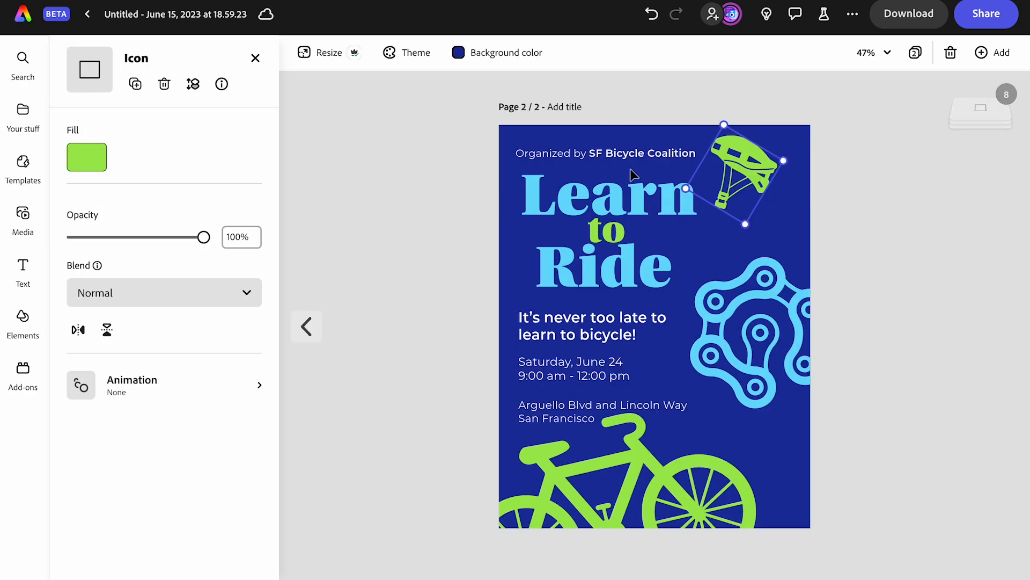
pyautogui.keyDown('shift'); pyautogui.click(702, 321); pyautogui.keyUp('shift')
pyautogui.keyDown('shift'); pyautogui.click(676, 482); pyautogui.keyUp('shift')
pyautogui.press('Delete')
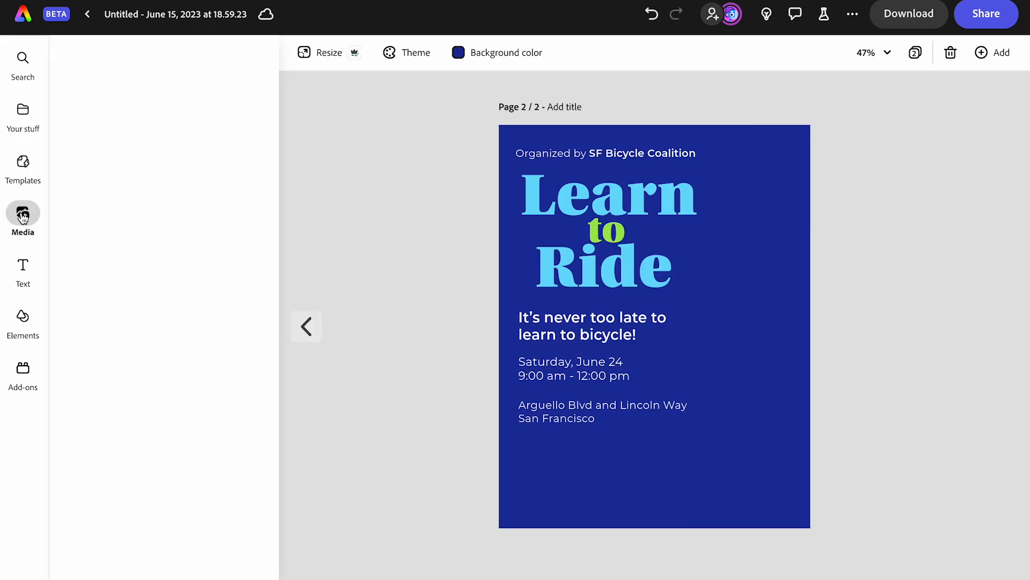
# Search the stock photos for "bicycle" and add the crosswalk photo with the painted bike-lane symbol to page 2.
pyautogui.click(23, 214)
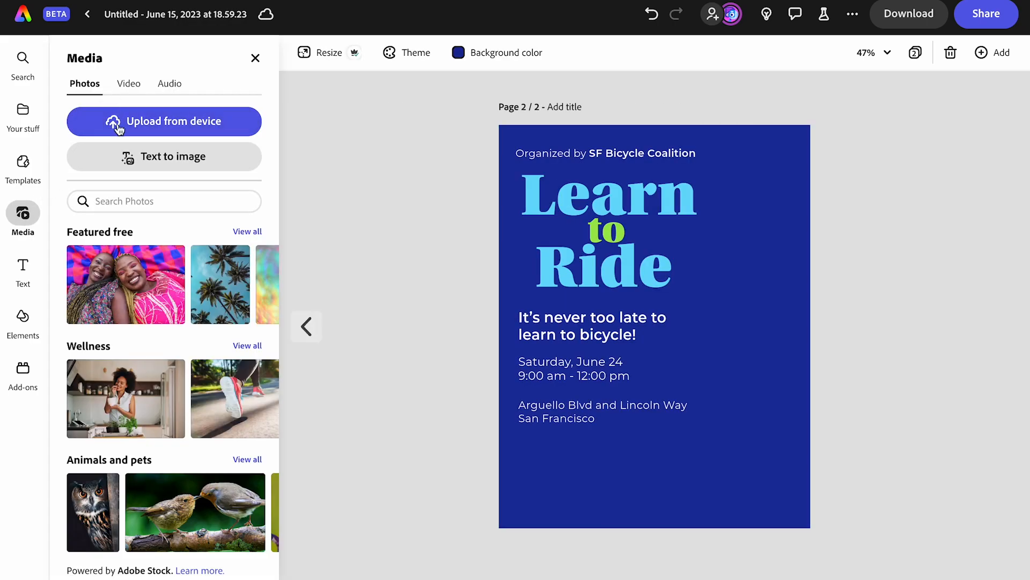
pyautogui.click(121, 200)
pyautogui.write('bicycle')
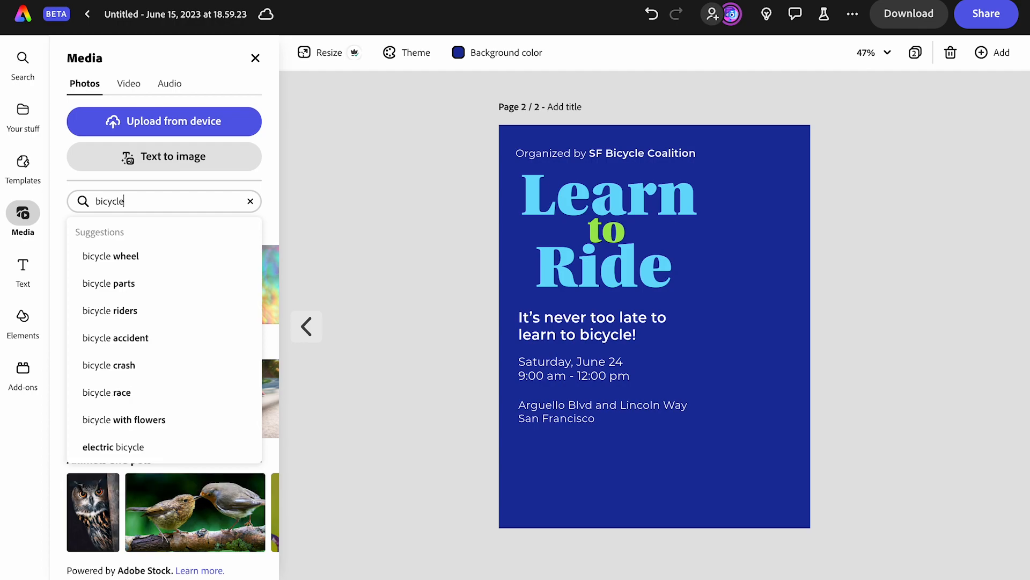
pyautogui.press('Return')
pyautogui.scroll(-1, 175, 425)
pyautogui.scroll(-10, 175, 425)
pyautogui.scroll(3, 175, 425)
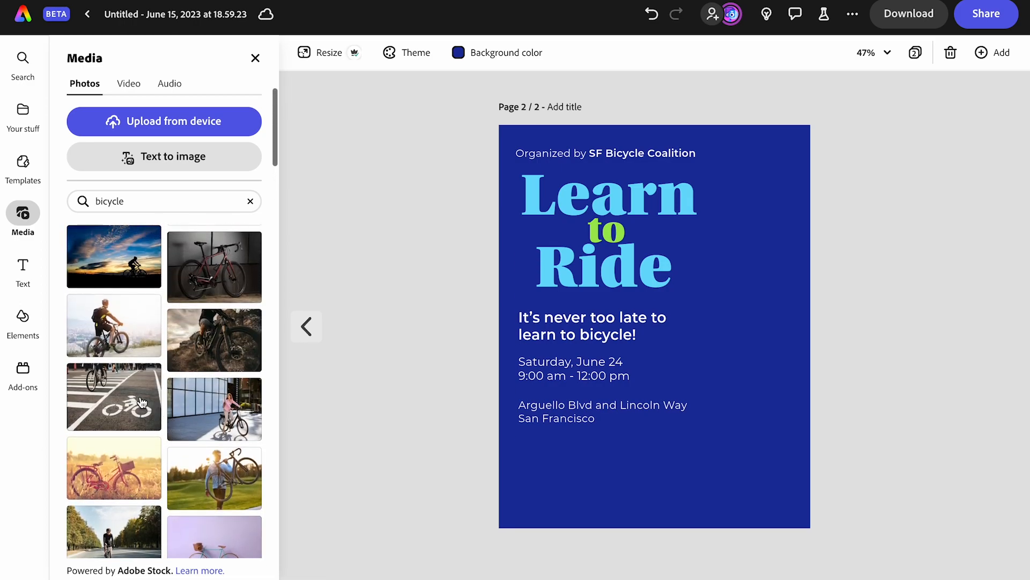
pyautogui.click(142, 403)
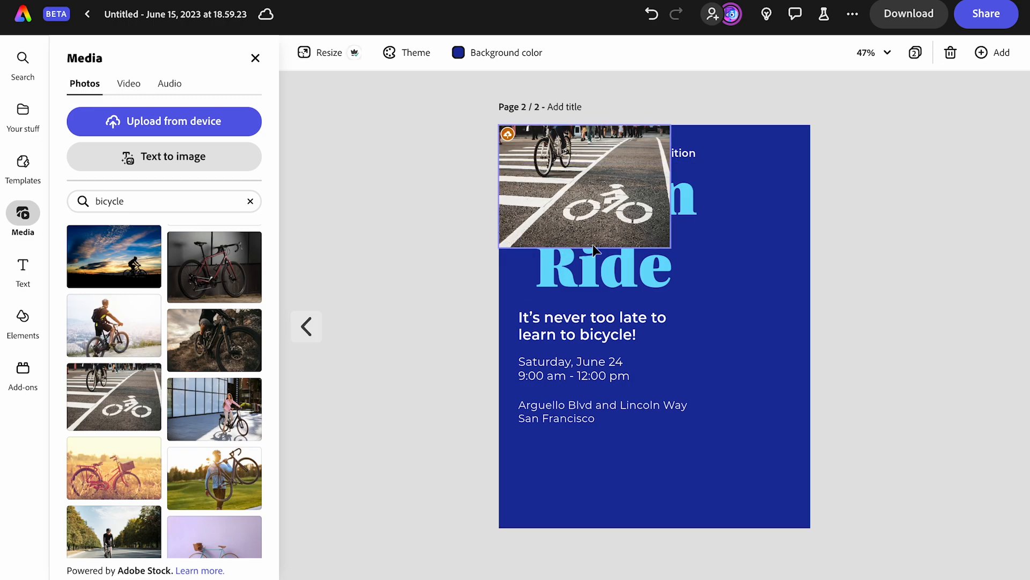
# Enlarge the crosswalk photo to cover all of page 2 and shift it left to bring the painted cyclist symbol into the page.
pyautogui.click(621, 223)
pyautogui.moveTo(675, 266); pyautogui.dragTo(937, 579)
pyautogui.moveTo(1008, 489); pyautogui.dragTo(1028, 526)
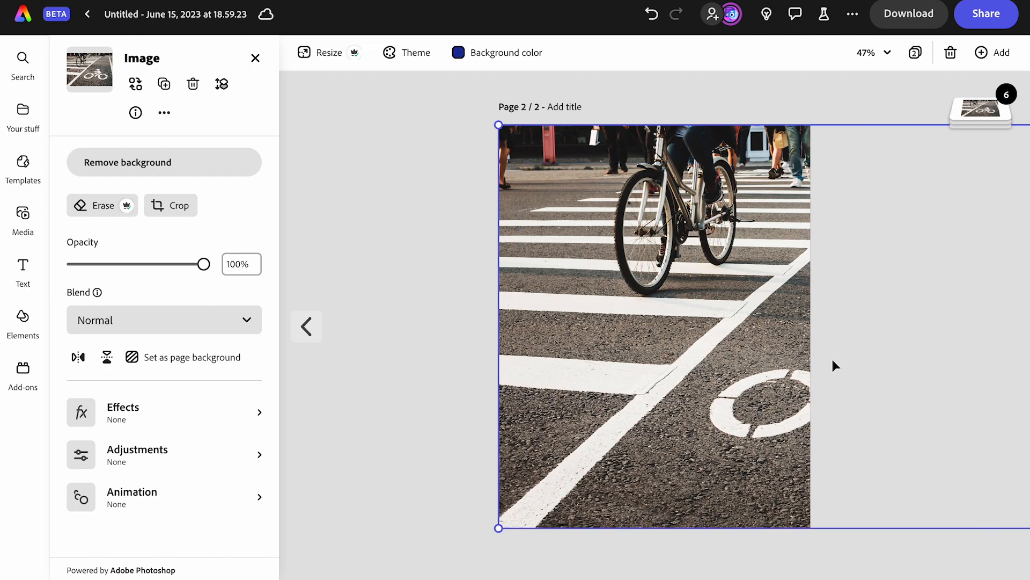
pyautogui.moveTo(770, 387); pyautogui.dragTo(639, 386)
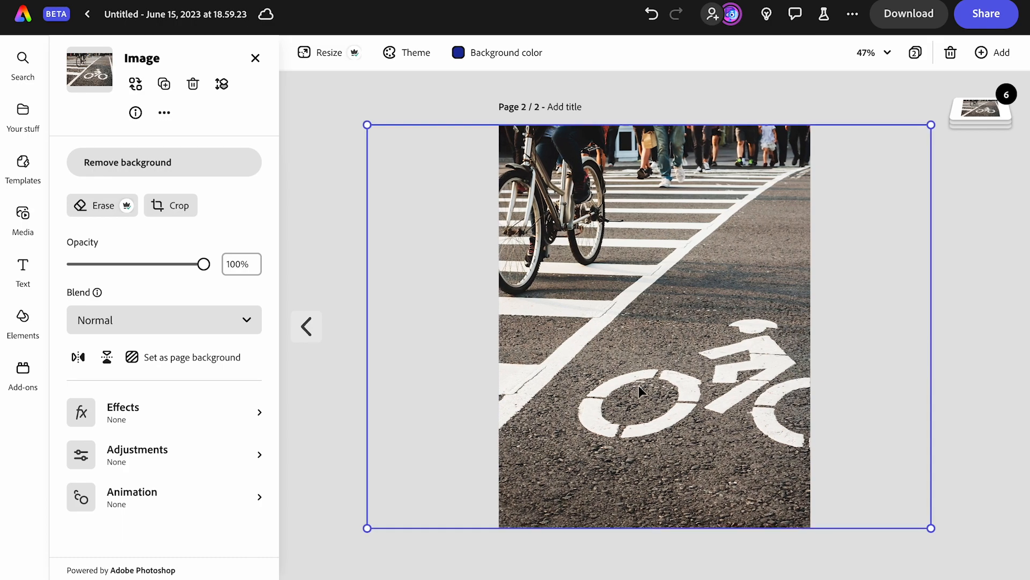
pyautogui.click(348, 94)
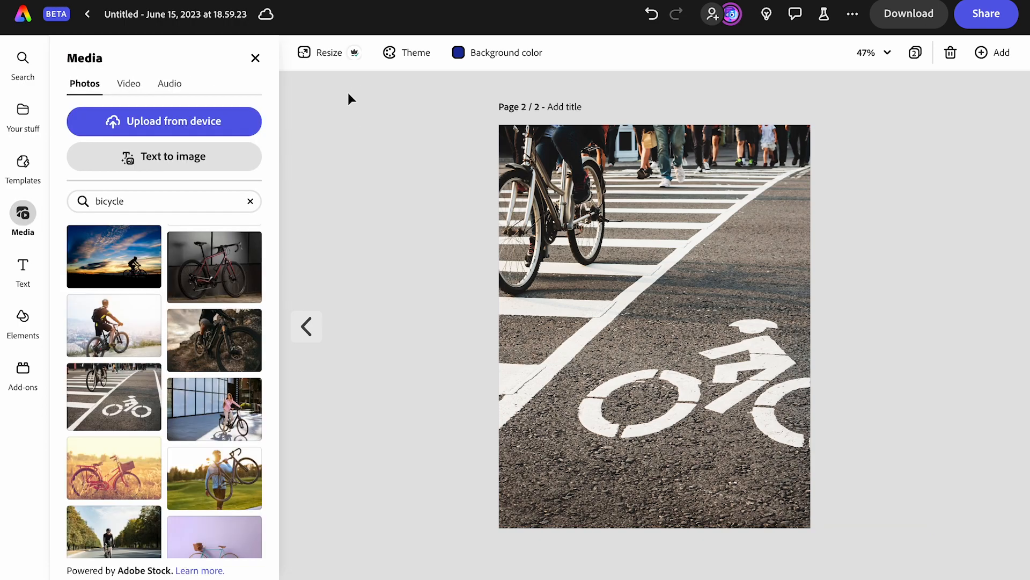
# Move the crosswalk photo to the bottom of page 2's layer stack, behind all the text.
pyautogui.click(639, 232)
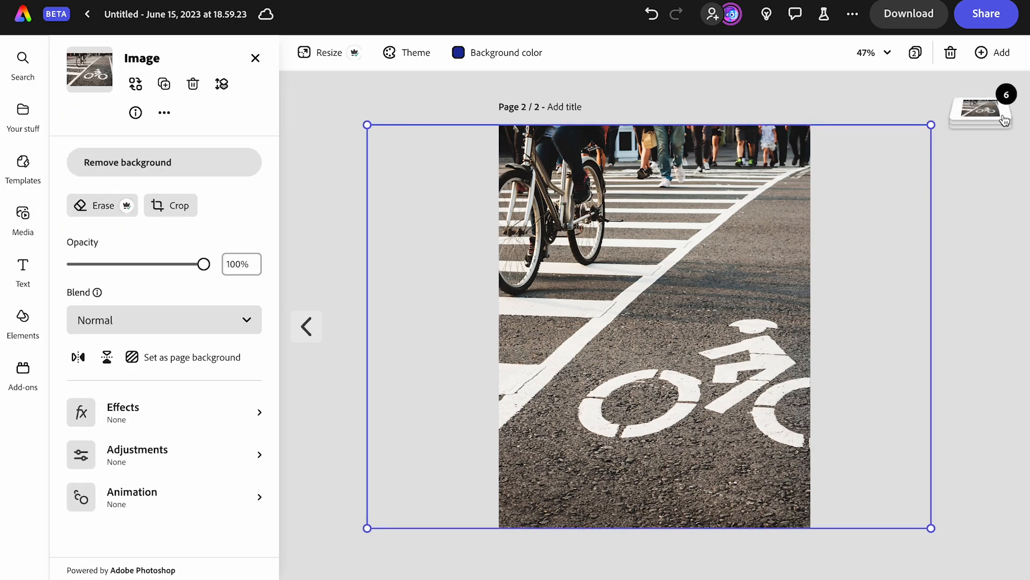
pyautogui.click(989, 117)
pyautogui.moveTo(988, 117); pyautogui.dragTo(985, 243)
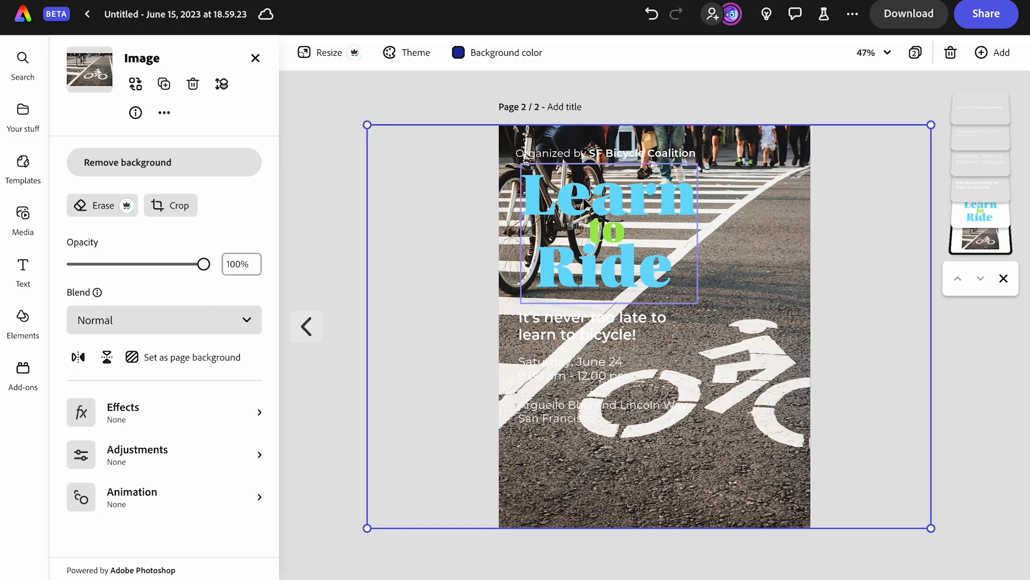
pyautogui.click(627, 104)
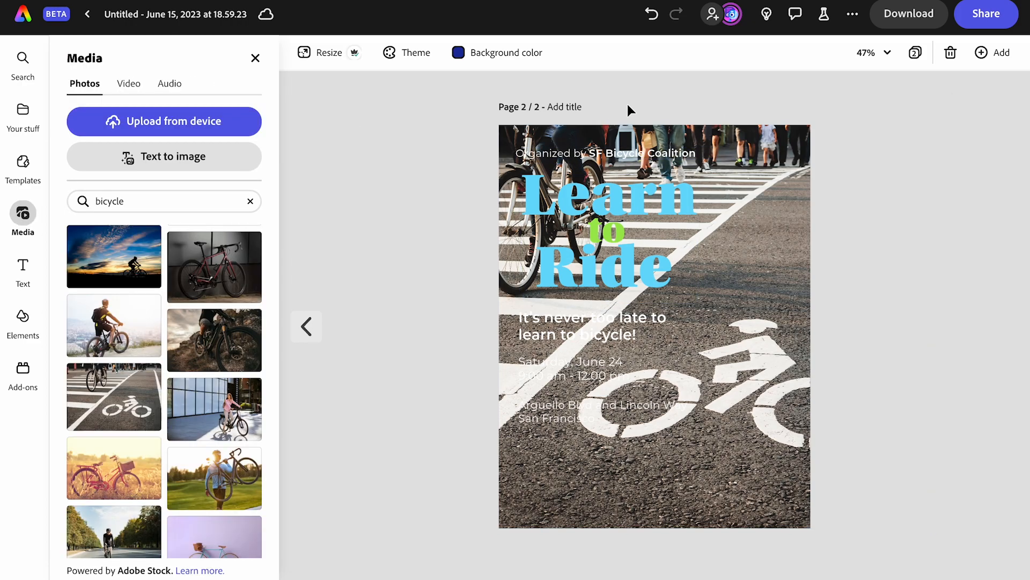
# Ungroup the "Learn to Ride" title and move its three words into one row across the bottom of page 2.
pyautogui.click(633, 191)
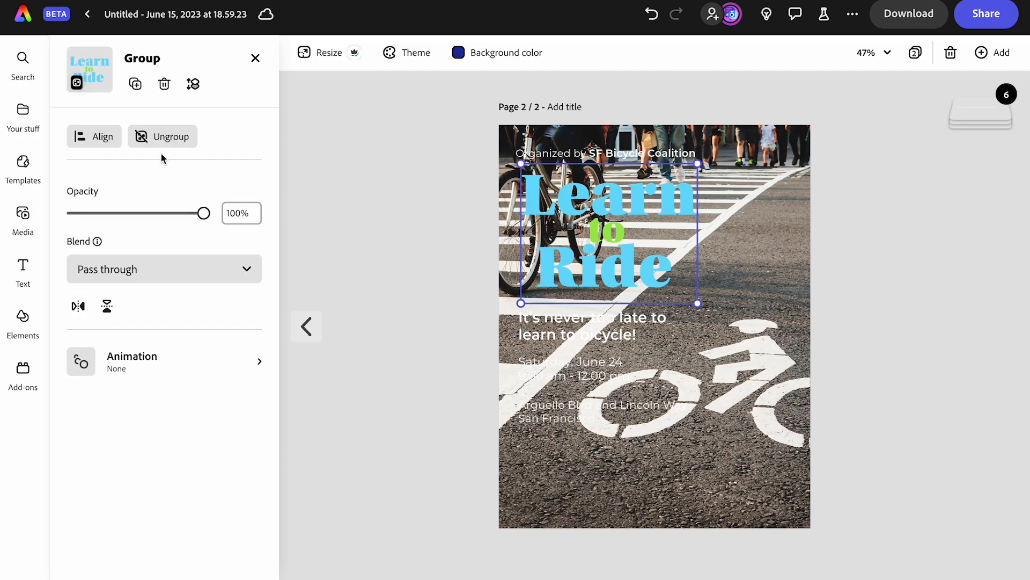
pyautogui.click(171, 138)
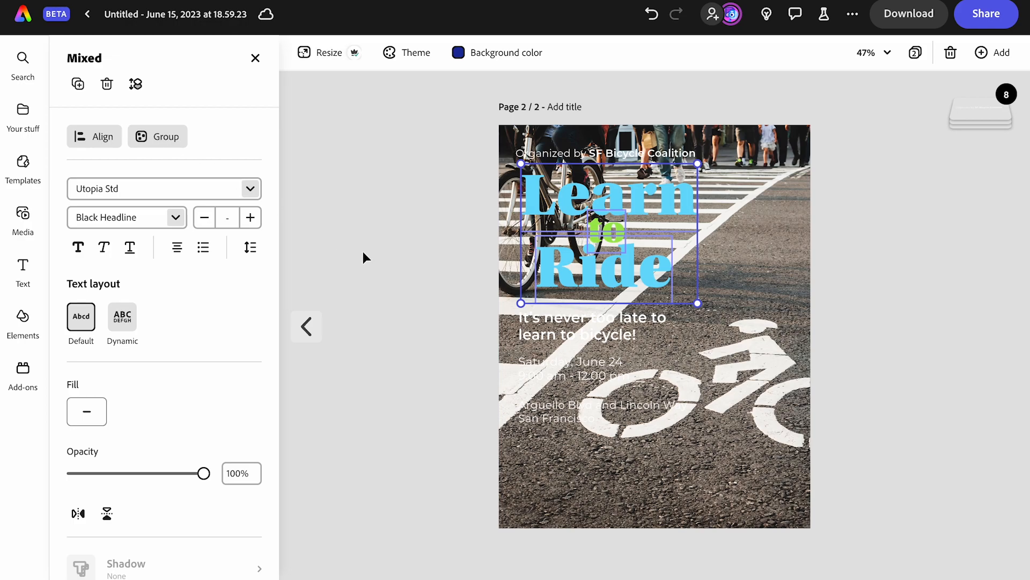
pyautogui.click(363, 252)
pyautogui.moveTo(637, 191); pyautogui.dragTo(621, 468)
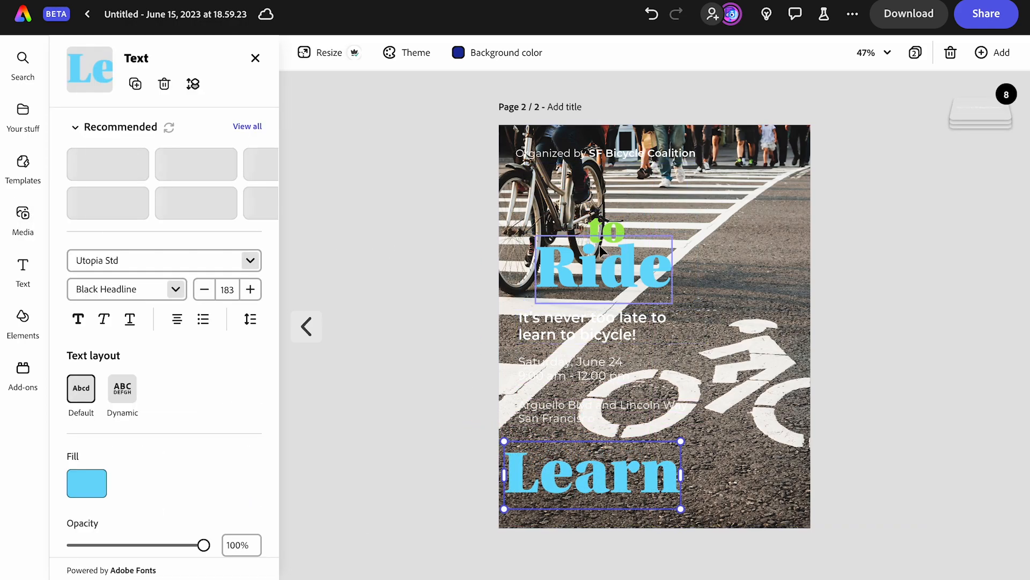
pyautogui.moveTo(606, 225); pyautogui.dragTo(708, 466)
pyautogui.moveTo(618, 262); pyautogui.dragTo(775, 468)
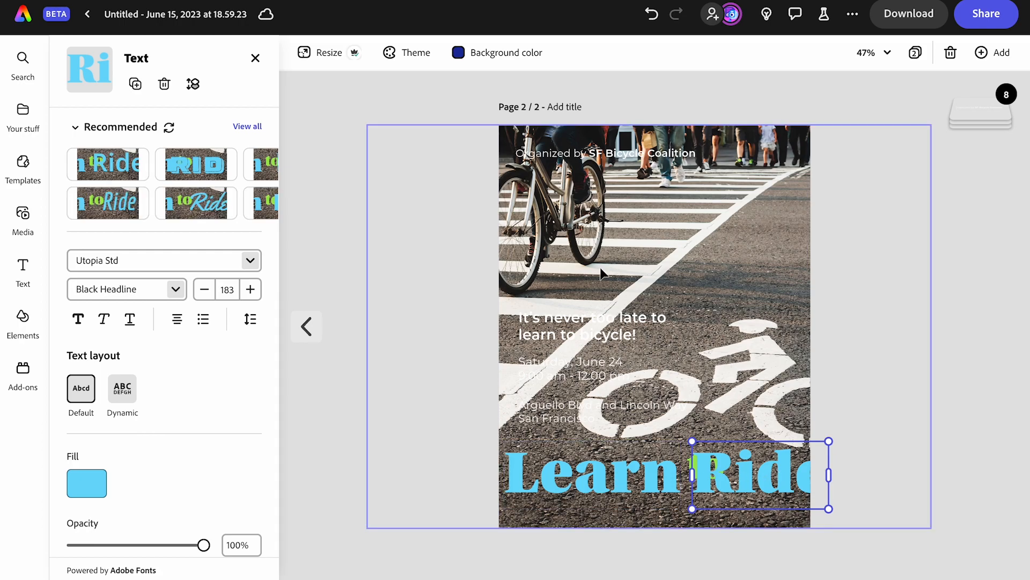
pyautogui.click(650, 157)
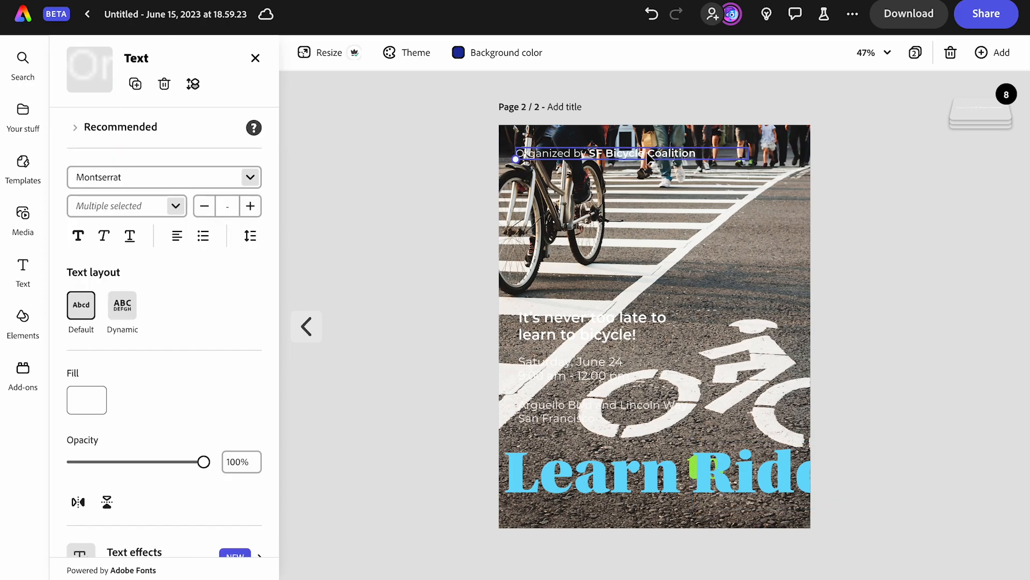
pyautogui.moveTo(514, 158); pyautogui.dragTo(528, 172)
pyautogui.hotkey('ctrl', 'z')
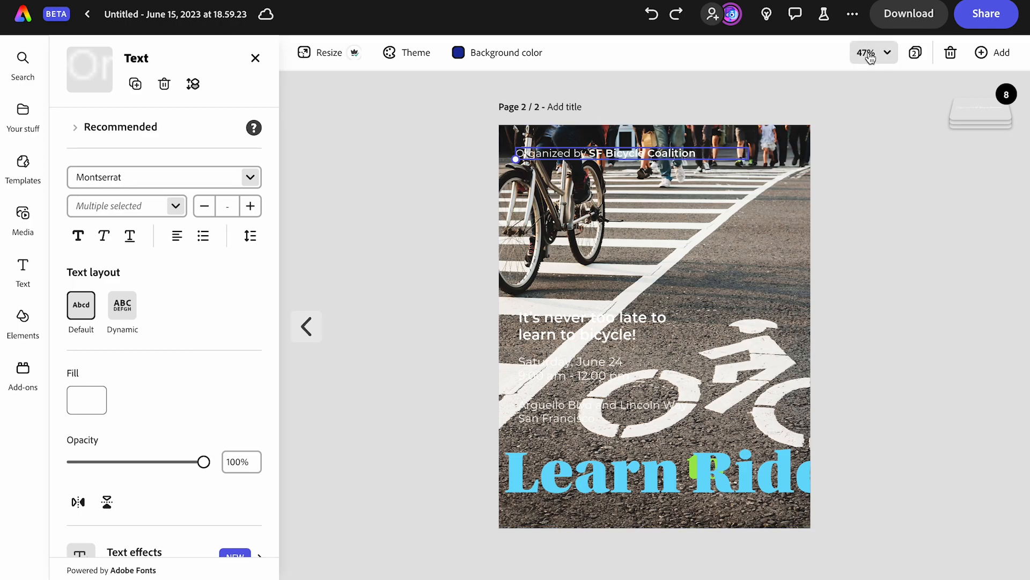
# Break the organizer text so "SF Bicycle Coalition" sits below "Organized by", and narrow its text box to fit two lines.
pyautogui.hotkey('ctrl', '+')
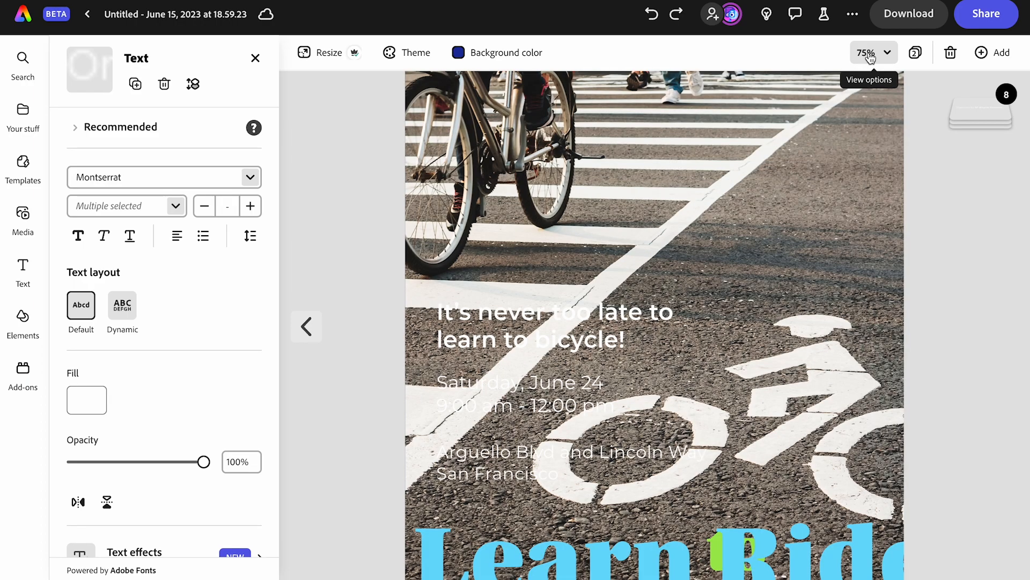
pyautogui.scroll(3, 741, 189)
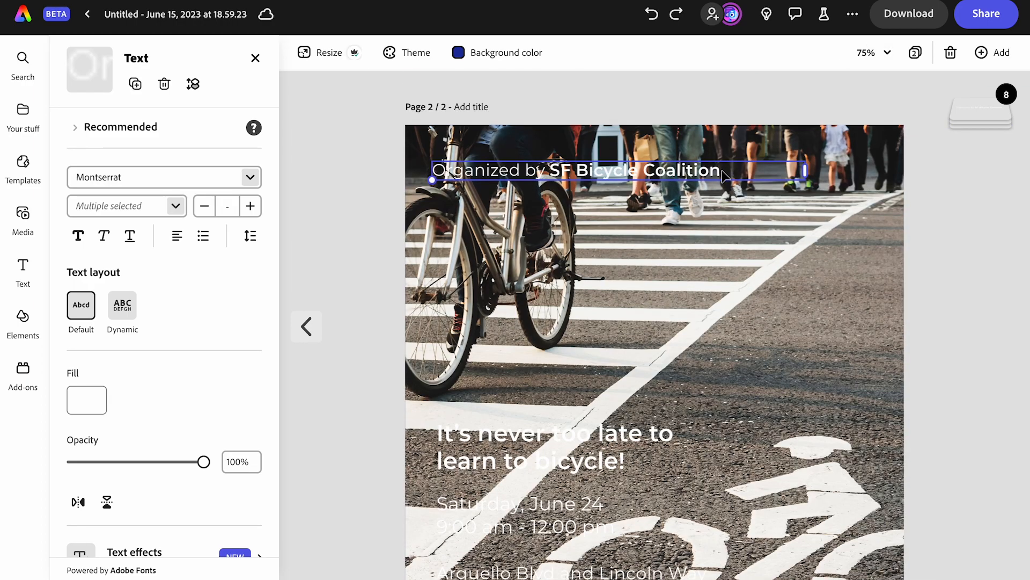
pyautogui.click(888, 54)
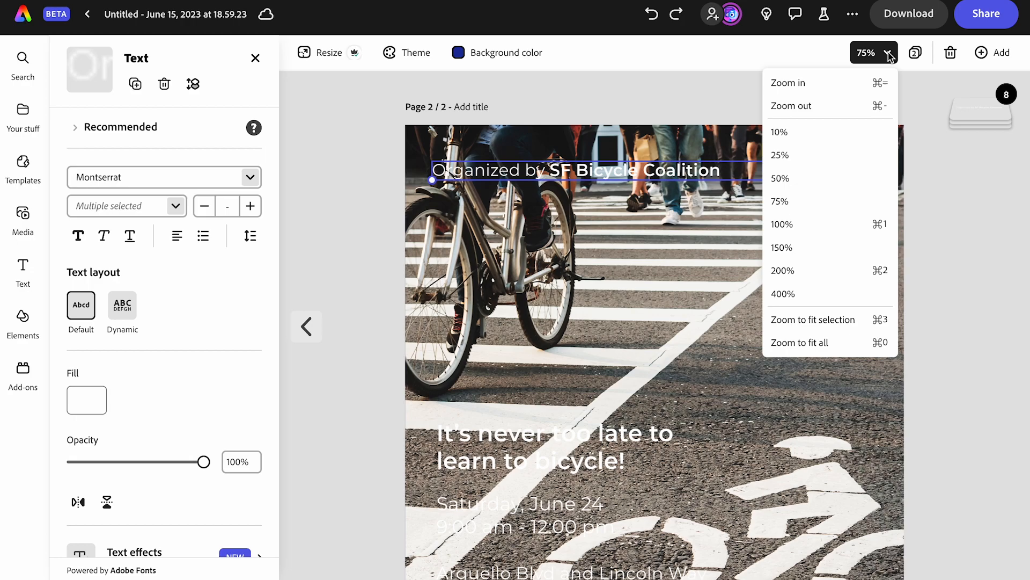
pyautogui.click(889, 54)
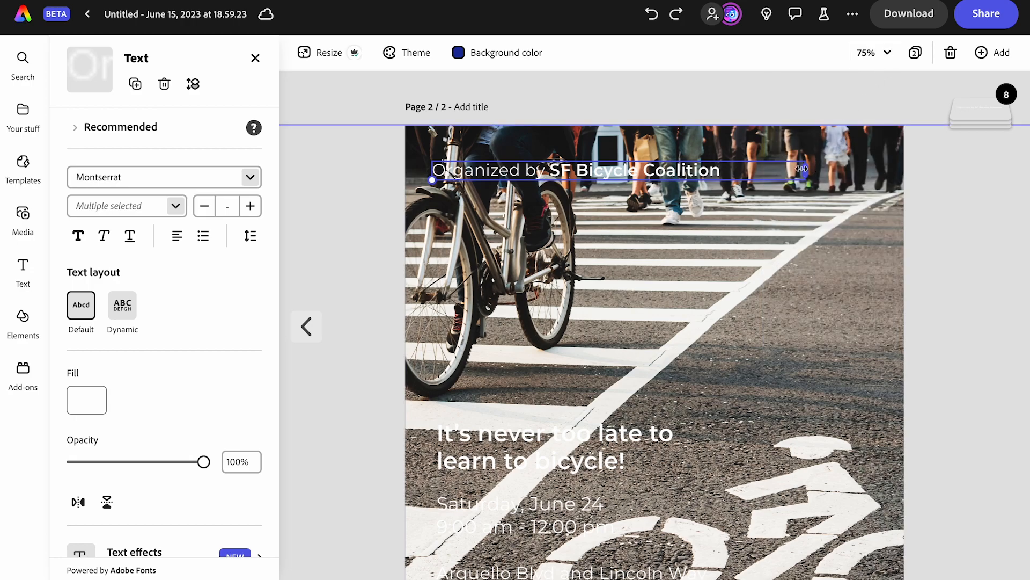
pyautogui.moveTo(802, 168); pyautogui.dragTo(597, 186)
pyautogui.doubleClick(550, 165)
pyautogui.press('Left')
pyautogui.press('Return')
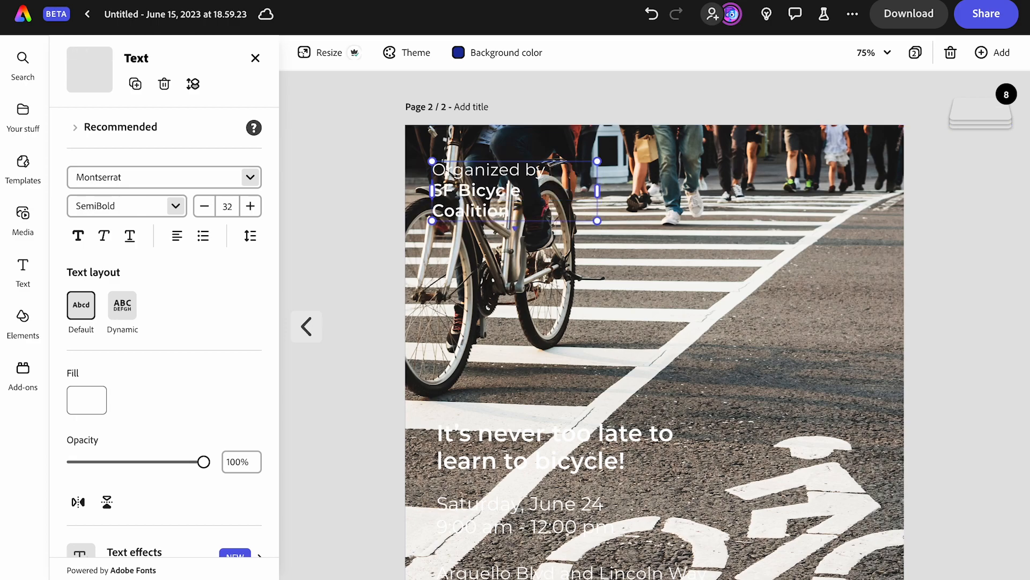
pyautogui.moveTo(597, 194); pyautogui.dragTo(616, 193)
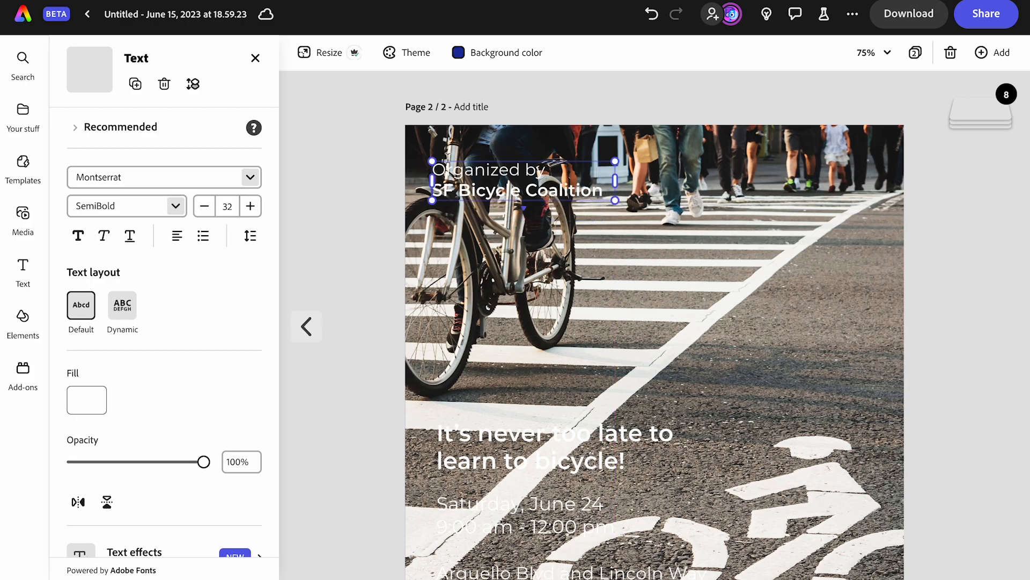
# Move the organizer text onto the dark asphalt near page 2's right edge, above the painted cyclist, and right-align it.
pyautogui.moveTo(482, 161); pyautogui.dragTo(769, 300)
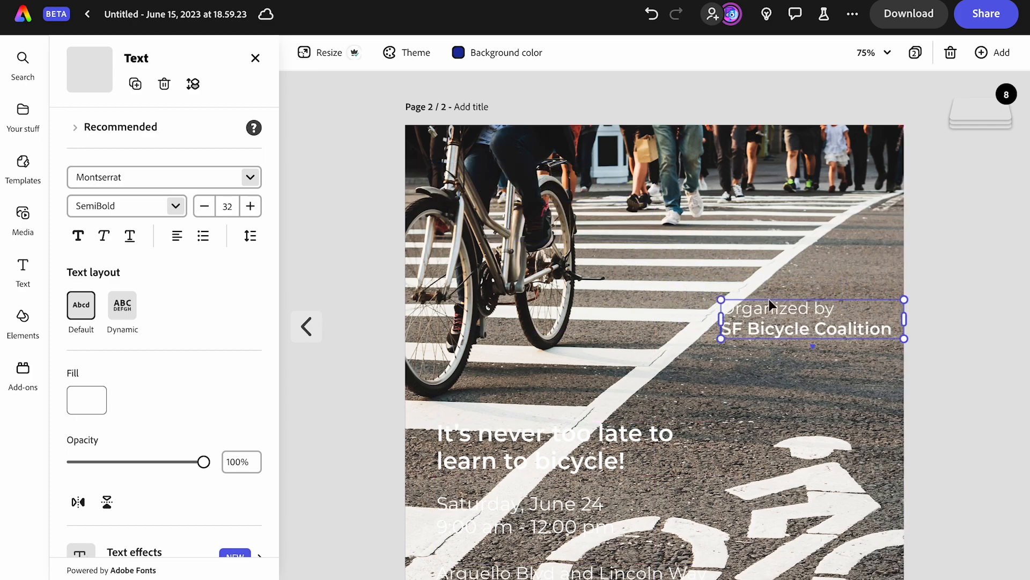
pyautogui.click(179, 239)
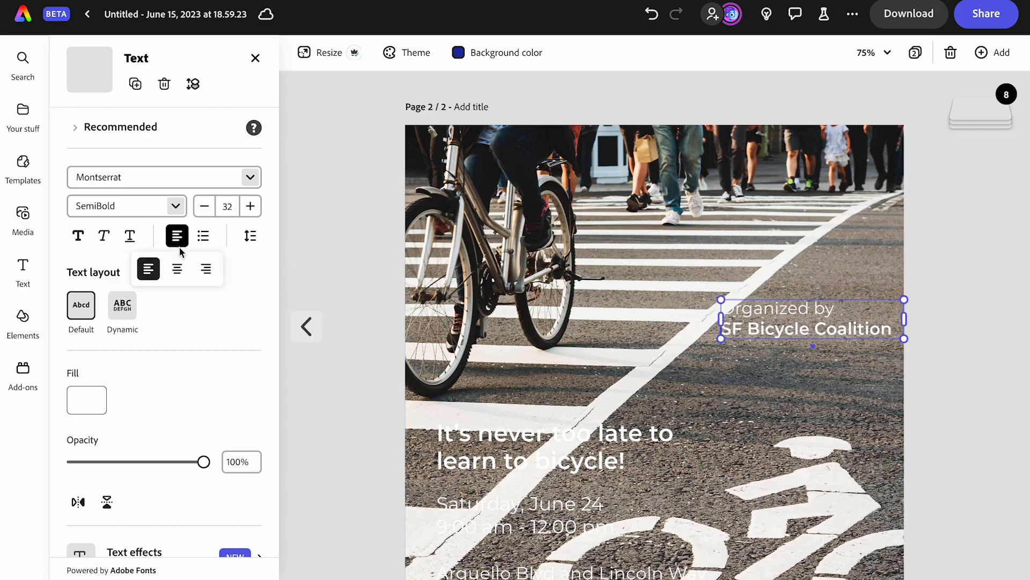
pyautogui.click(209, 268)
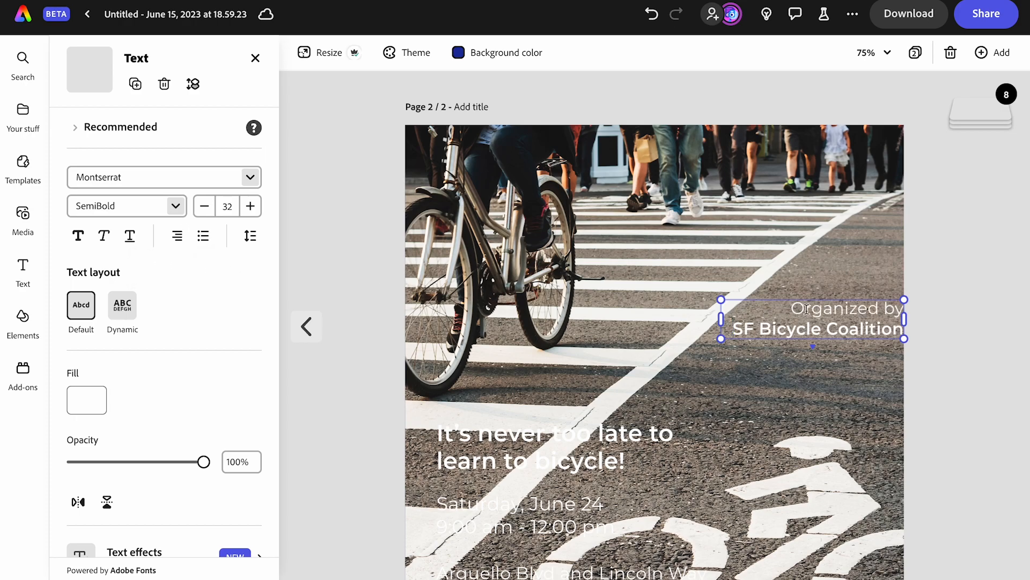
pyautogui.moveTo(813, 306); pyautogui.dragTo(799, 316)
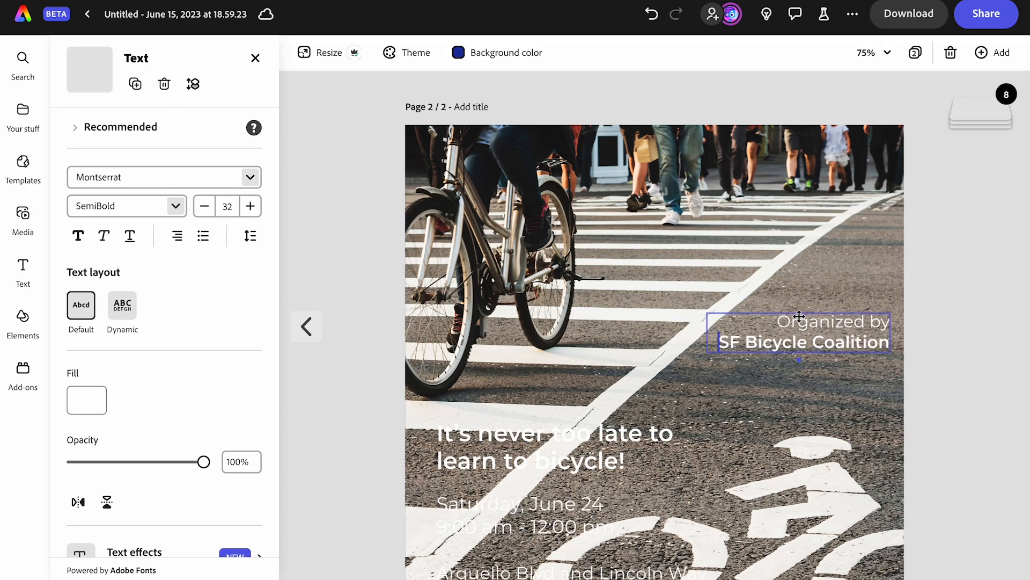
# Place the "It's never too late to learn to bicycle!" tagline below the organizer text, right-aligned in a narrower box, and reduce it to size 40.
pyautogui.click(610, 462)
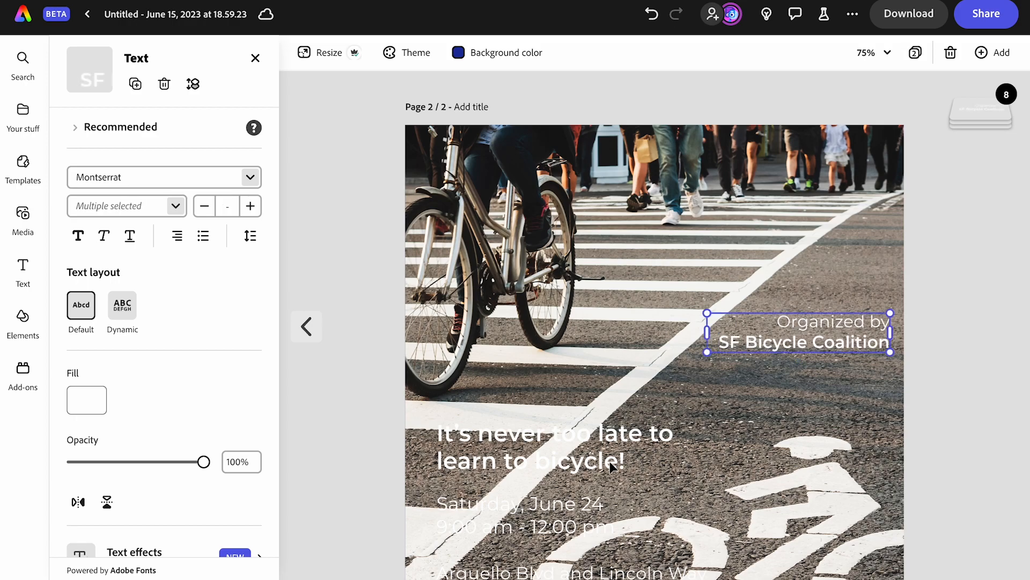
pyautogui.scroll(-5, 609, 461)
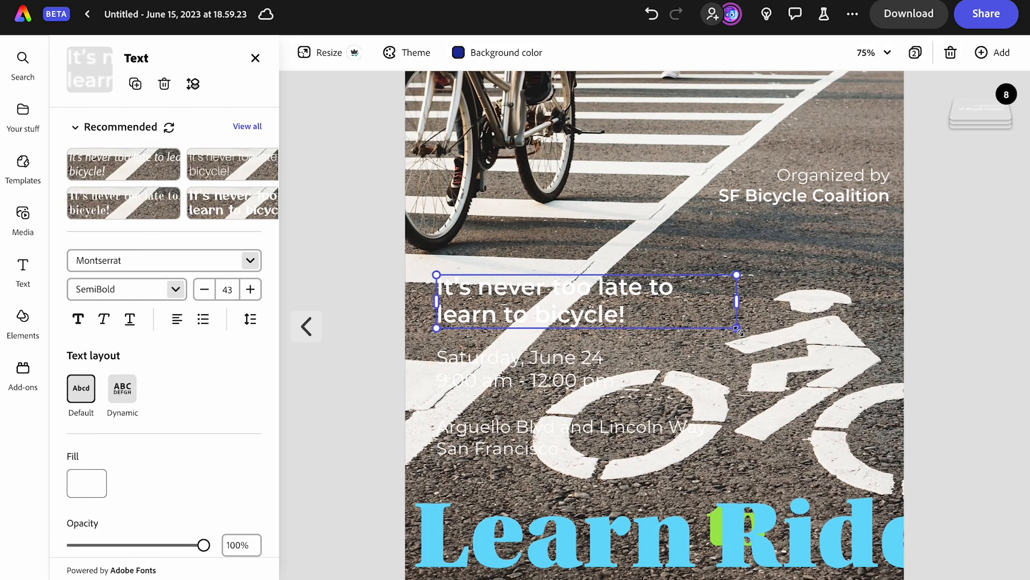
pyautogui.moveTo(553, 287); pyautogui.dragTo(779, 237)
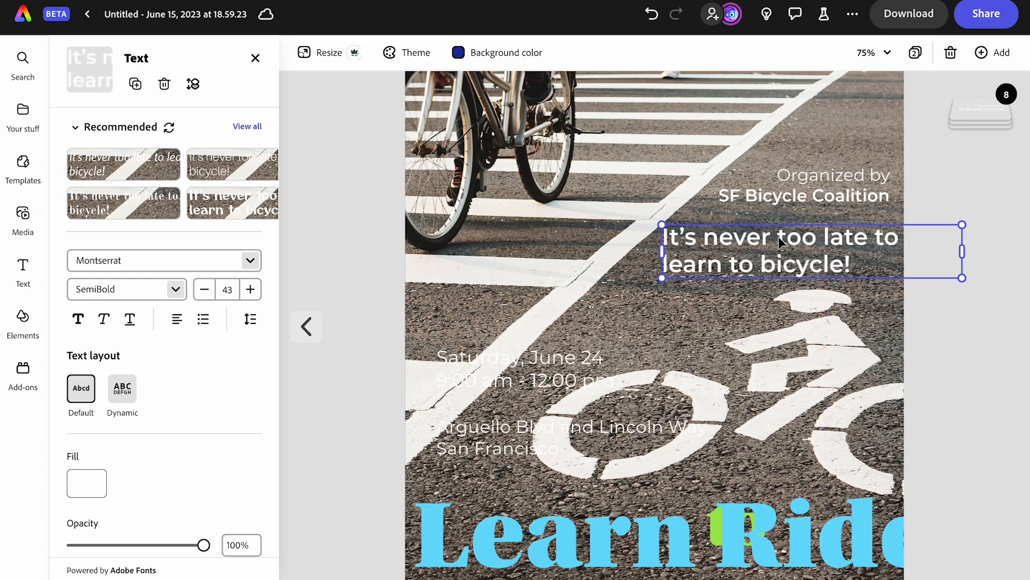
pyautogui.click(177, 321)
pyautogui.click(206, 351)
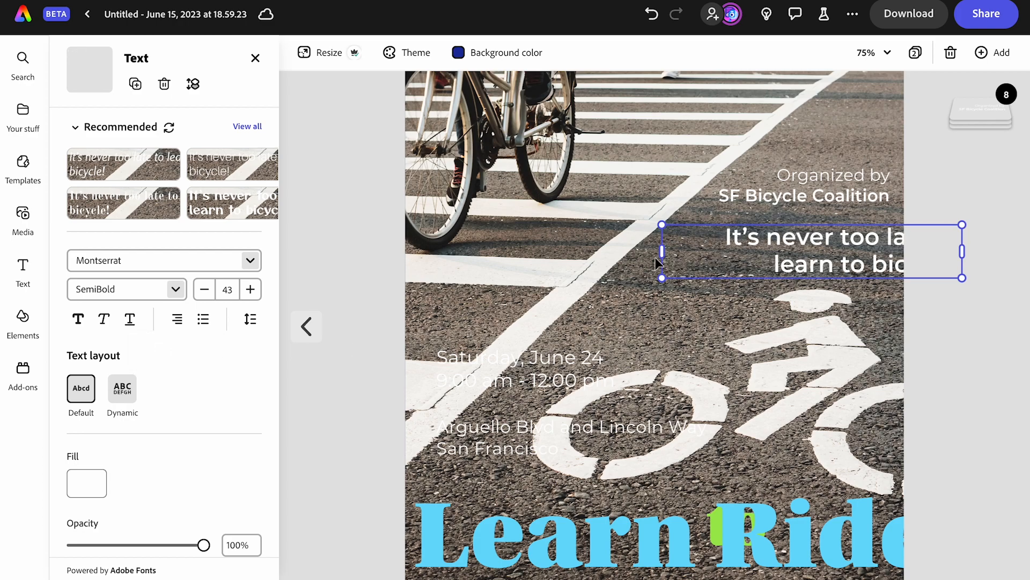
pyautogui.moveTo(959, 247); pyautogui.dragTo(868, 236)
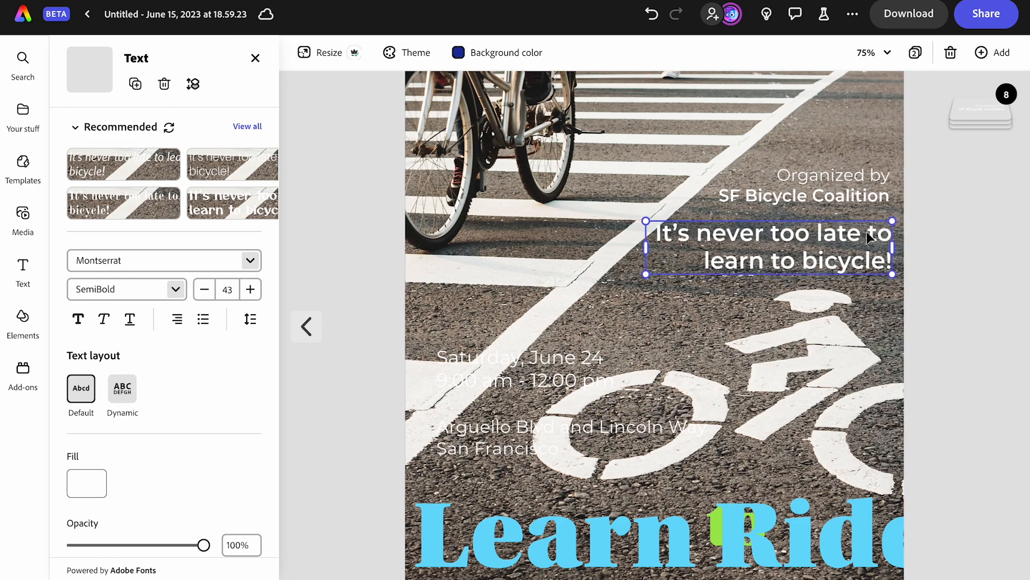
pyautogui.moveTo(645, 220); pyautogui.dragTo(667, 226)
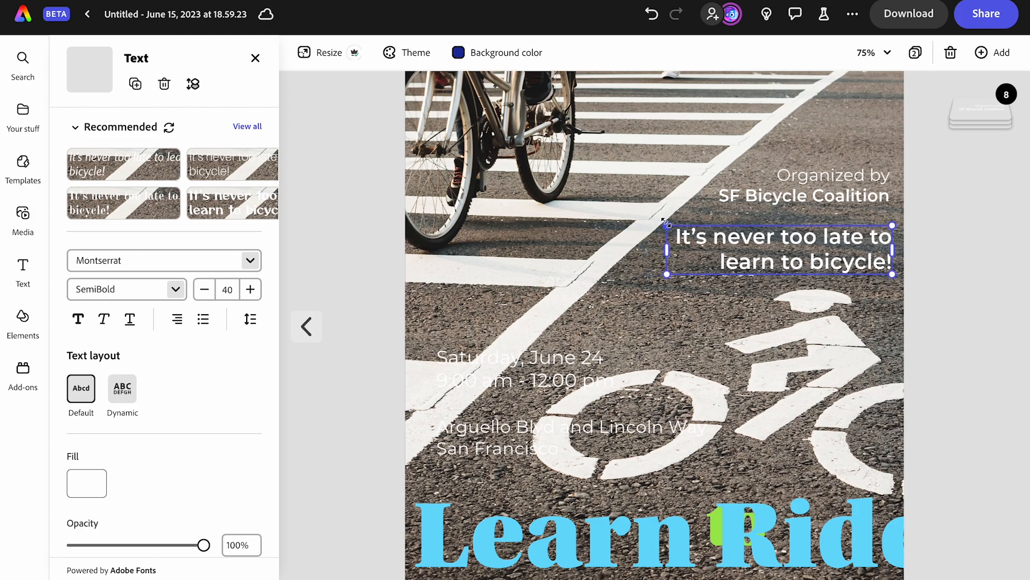
# Shrink the organizer text slightly and nudge the tagline up toward it.
pyautogui.click(829, 189)
pyautogui.moveTo(706, 166); pyautogui.dragTo(714, 168)
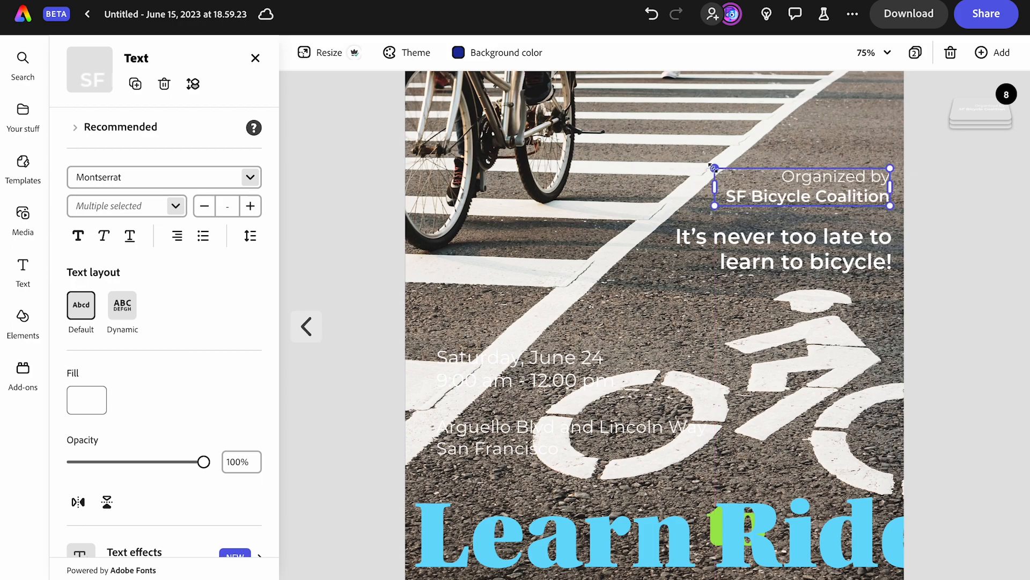
pyautogui.click(828, 258)
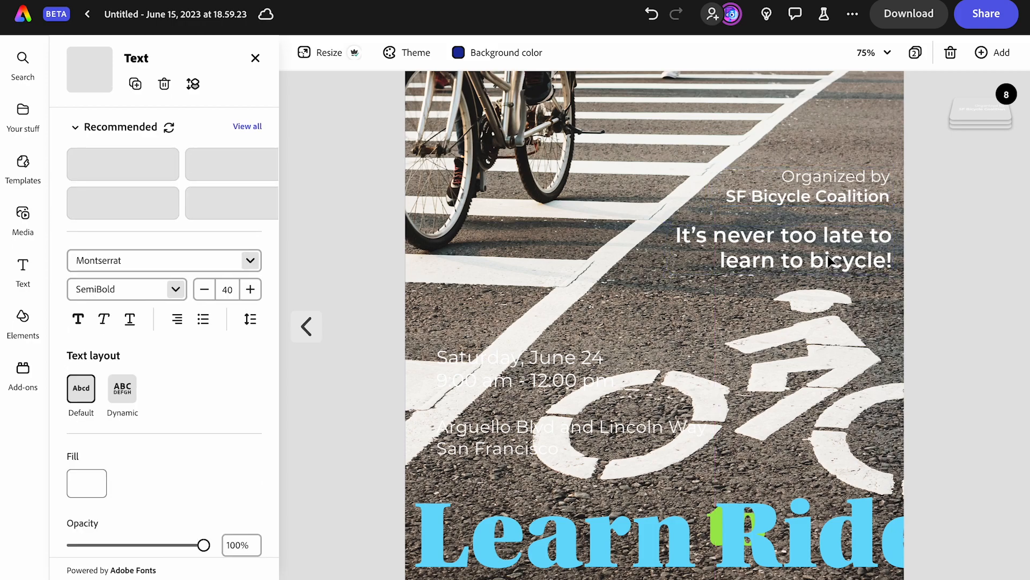
# Move the date and time text to the bottom-left corner of page 2, directly beneath the word "Learn".
pyautogui.scroll(-2, 936, 344)
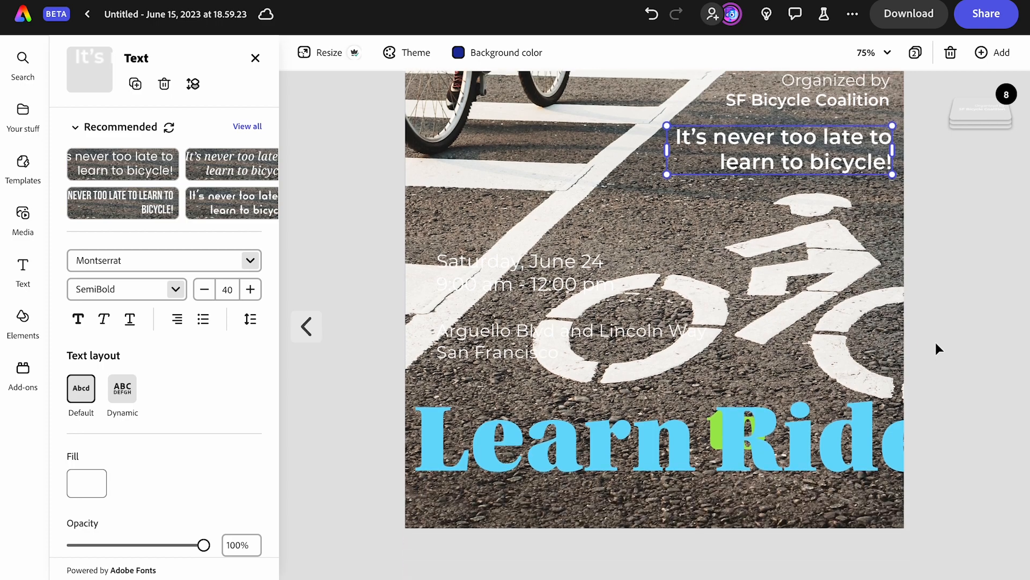
pyautogui.click(565, 262)
pyautogui.moveTo(565, 262); pyautogui.dragTo(546, 486)
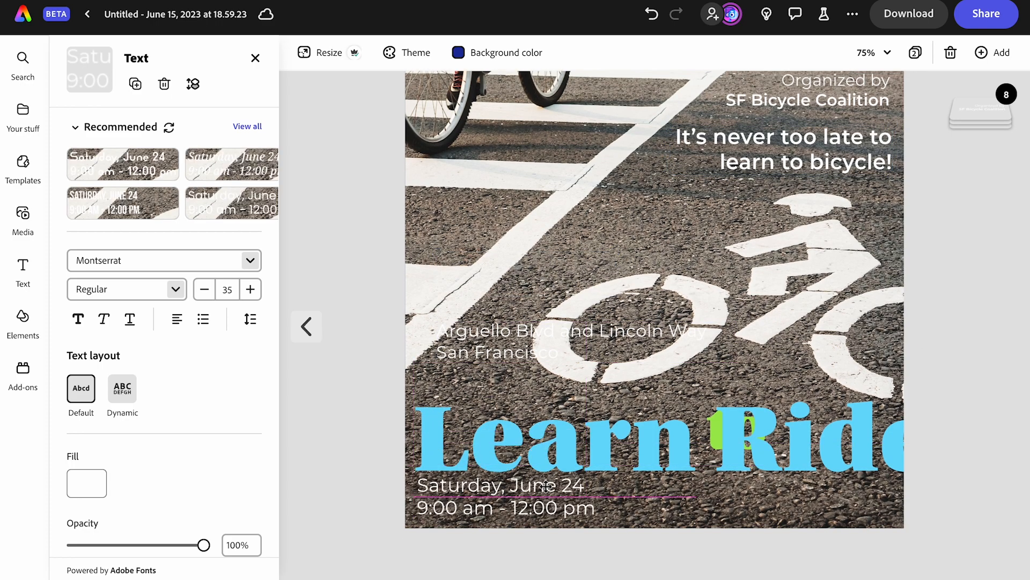
# Move the location text to page 2's bottom-right corner beside the date, right-align it and narrow its box to stay inside the page.
pyautogui.moveTo(501, 340); pyautogui.dragTo(692, 499)
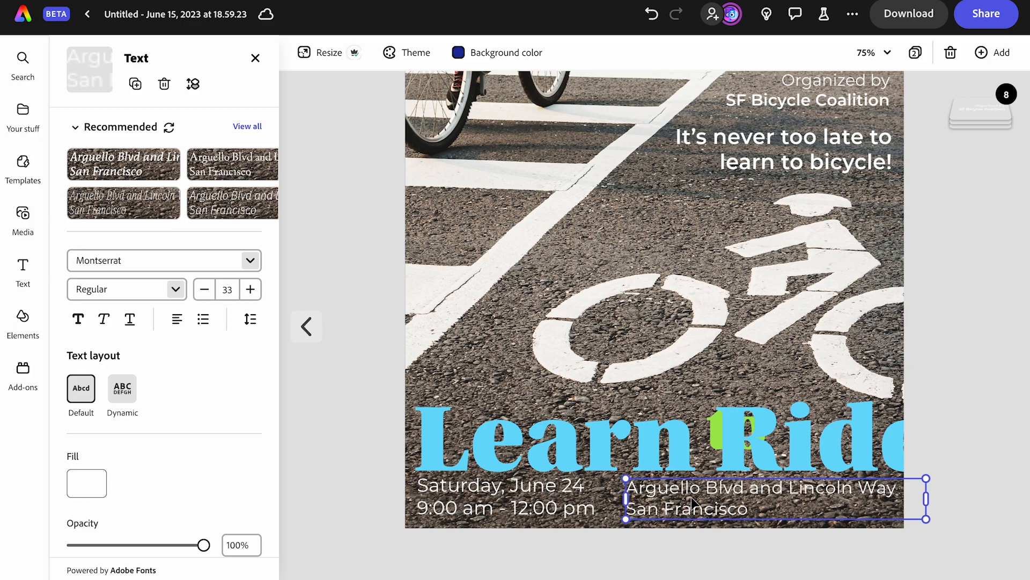
pyautogui.click(179, 329)
pyautogui.click(204, 352)
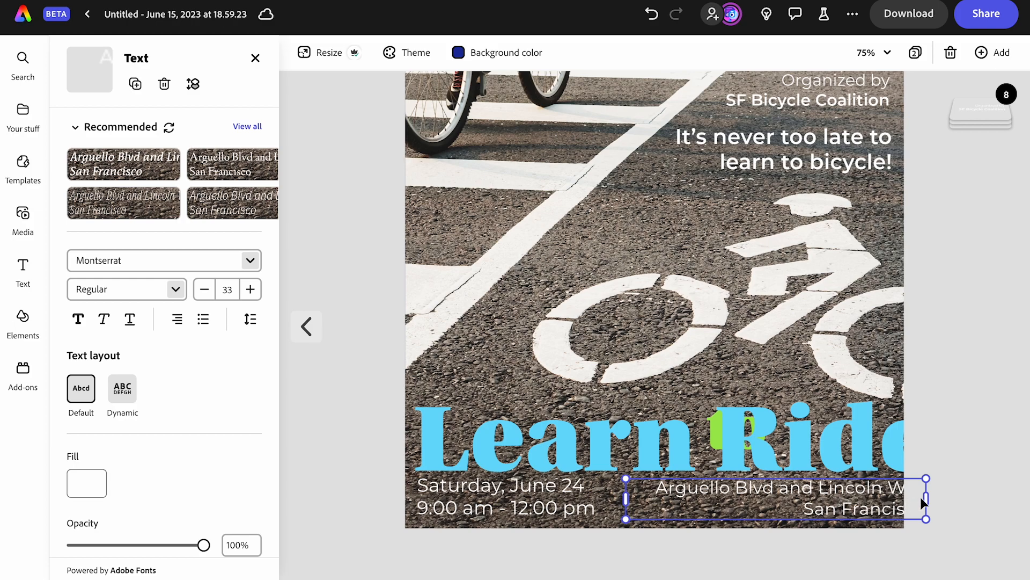
pyautogui.moveTo(926, 497); pyautogui.dragTo(870, 496)
pyautogui.scroll(1, 893, 433)
pyautogui.scroll(-1, 893, 433)
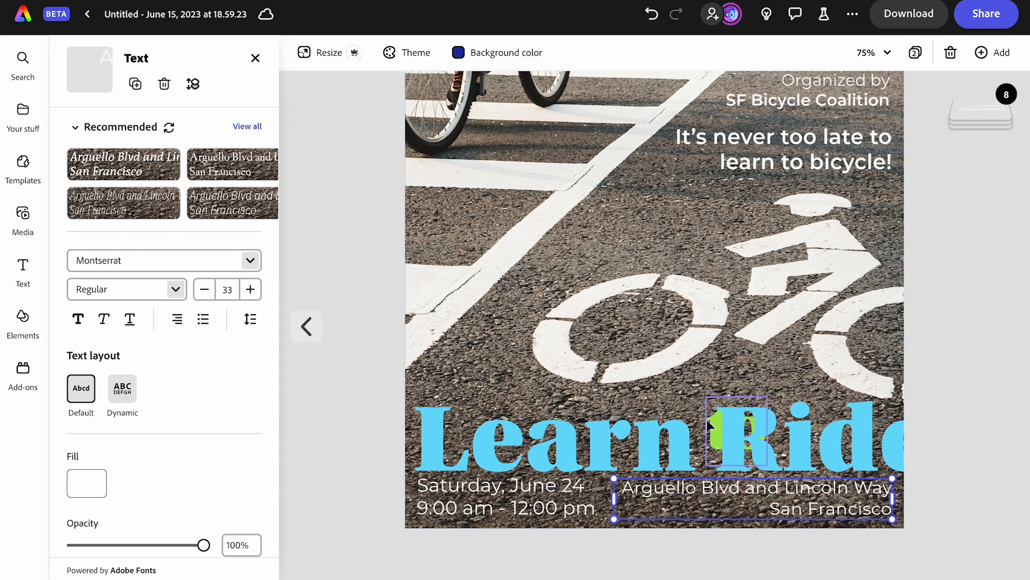
# Set the word "Learn" in Finesse Italic and move it so its left edge lines up above the date text.
pyautogui.click(642, 436)
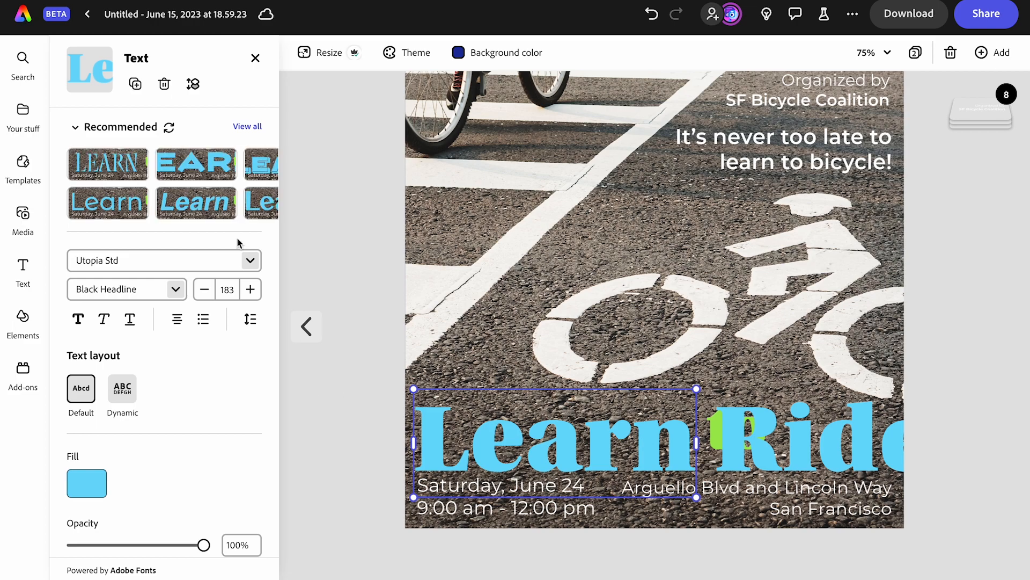
pyautogui.hscroll(3, 215, 199)
pyautogui.hscroll(5, 215, 199)
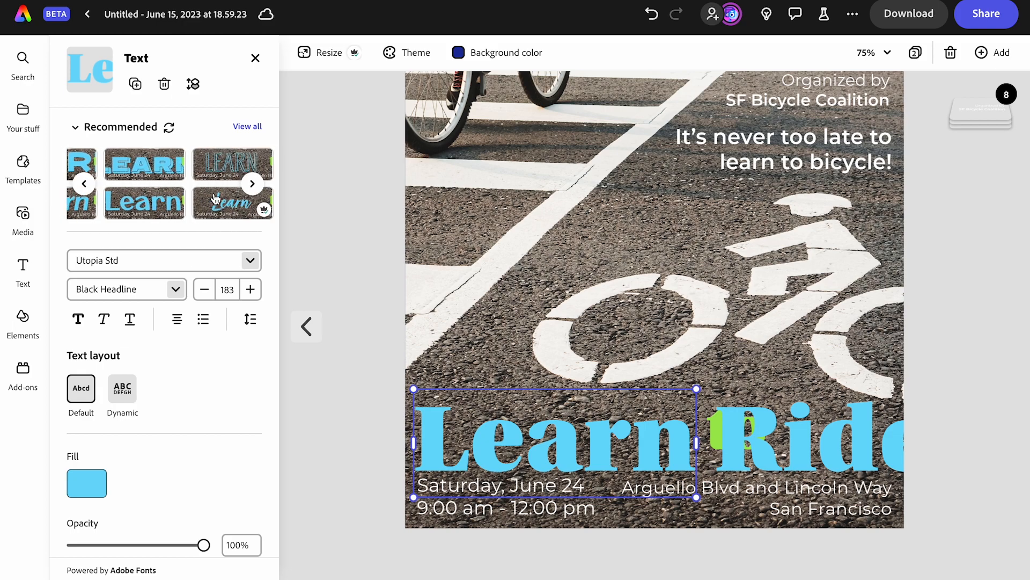
pyautogui.hscroll(4, 215, 199)
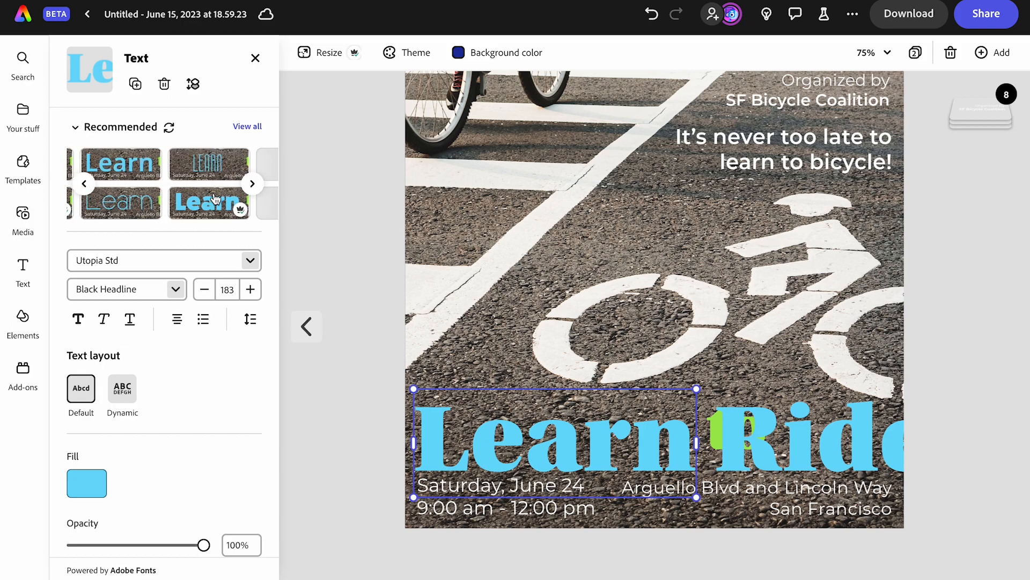
pyautogui.hscroll(5, 216, 199)
pyautogui.hscroll(4, 215, 199)
pyautogui.hscroll(5, 215, 199)
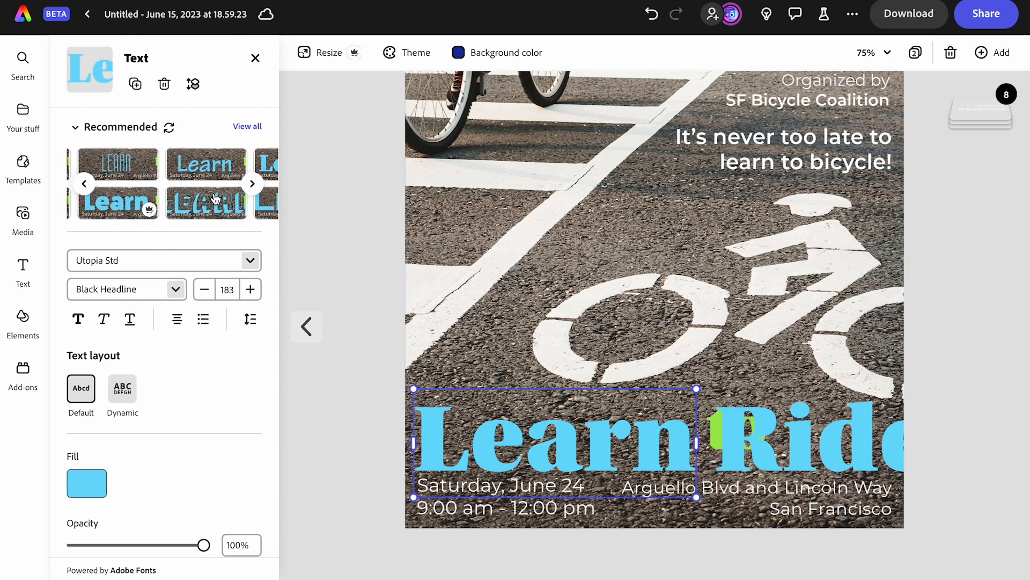
pyautogui.click(250, 261)
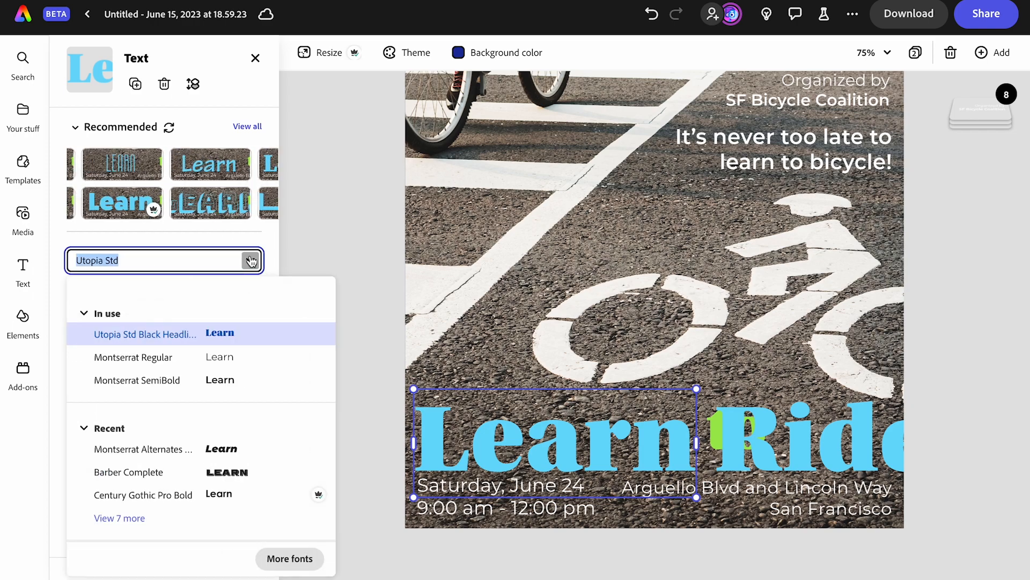
pyautogui.scroll(-6, 237, 370)
pyautogui.scroll(-10, 237, 379)
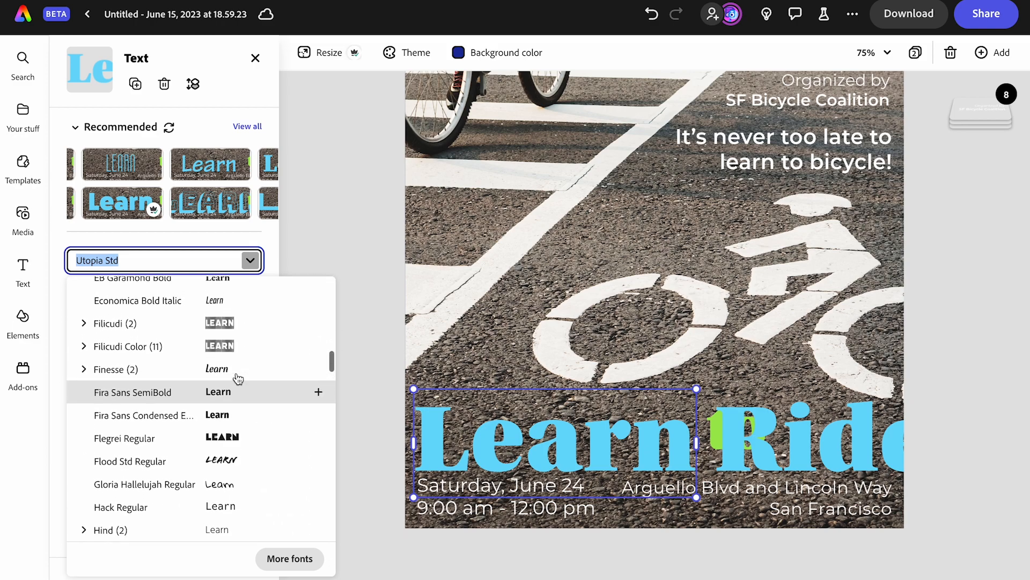
pyautogui.scroll(1, 238, 379)
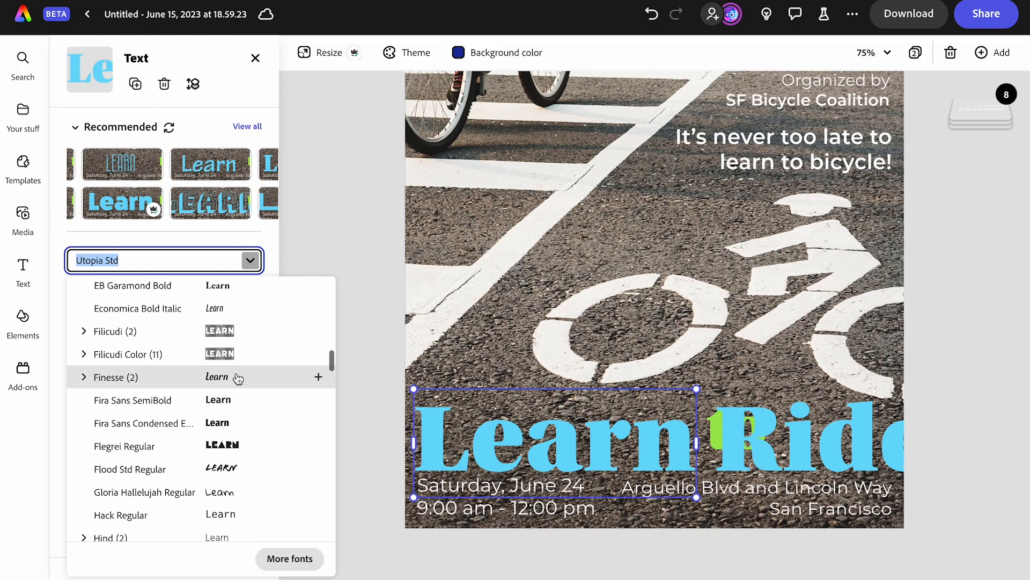
pyautogui.click(86, 381)
pyautogui.click(106, 402)
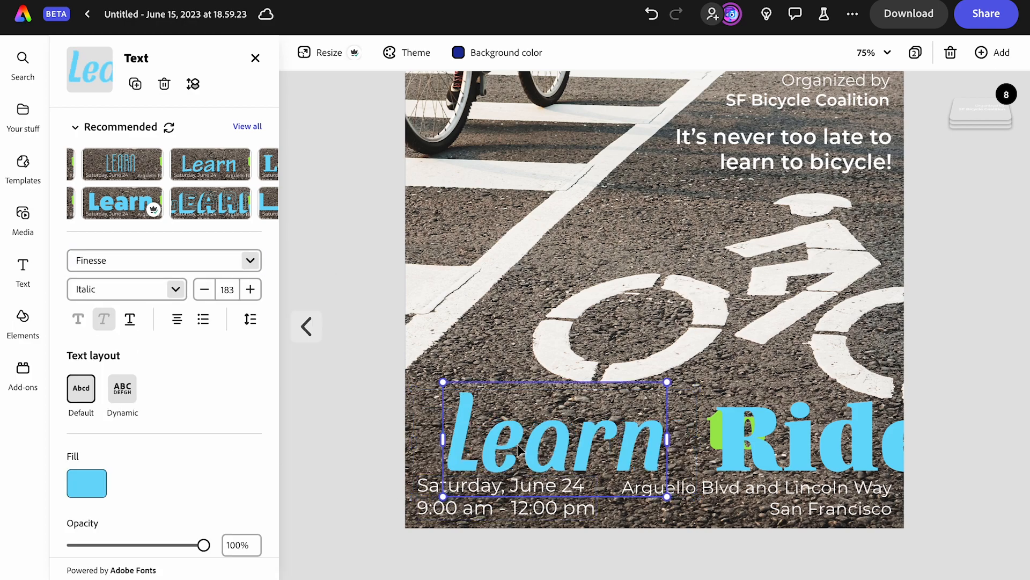
pyautogui.moveTo(514, 443); pyautogui.dragTo(488, 439)
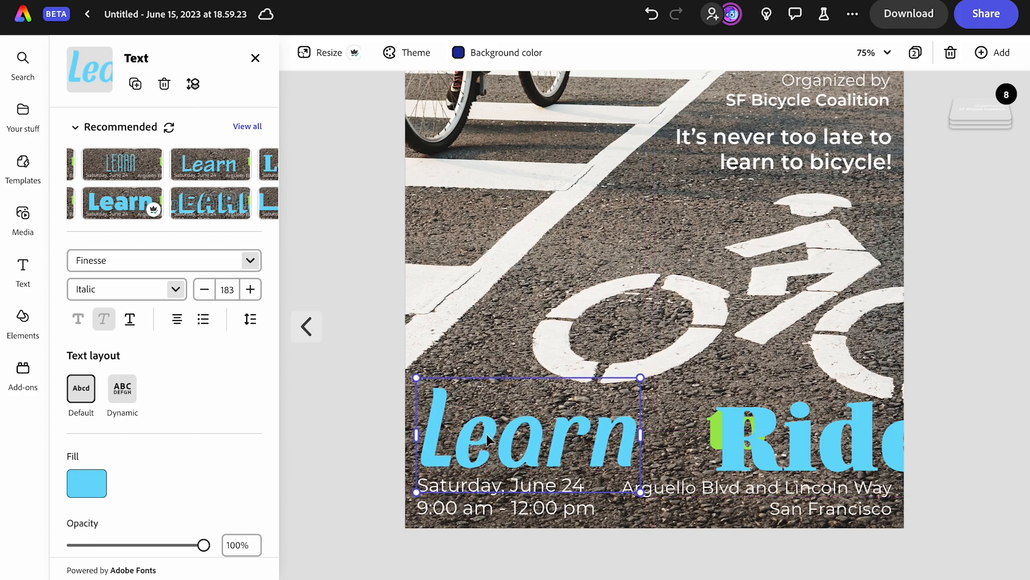
# Set the word "Ride" in Finesse Italic and move it level with "Learn", flush with the location text's right edge.
pyautogui.click(840, 424)
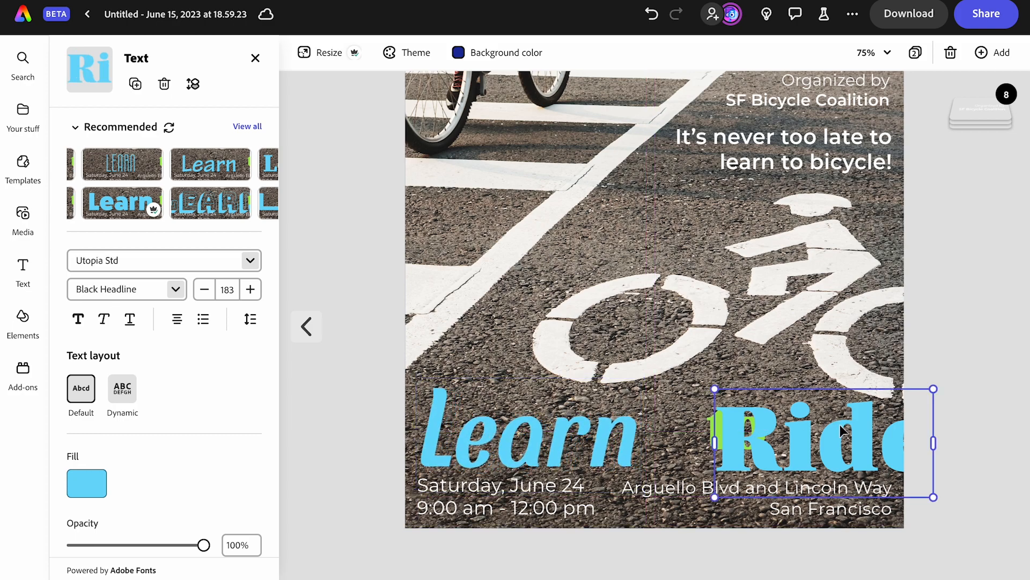
pyautogui.click(187, 258)
pyautogui.hotkey('ctrl', 'a')
pyautogui.write('fin')
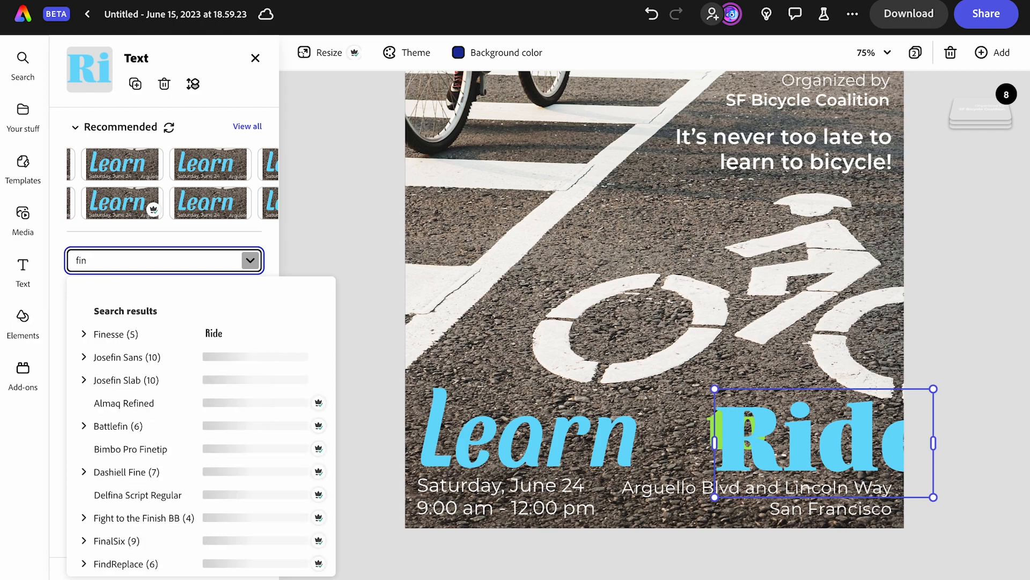
pyautogui.click(84, 334)
pyautogui.click(118, 404)
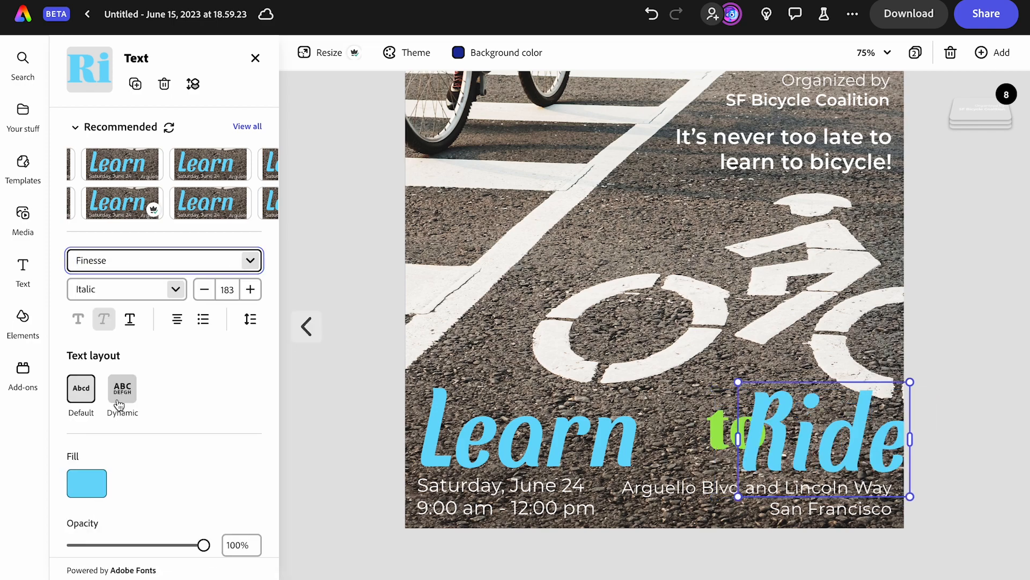
pyautogui.moveTo(809, 458); pyautogui.dragTo(790, 450)
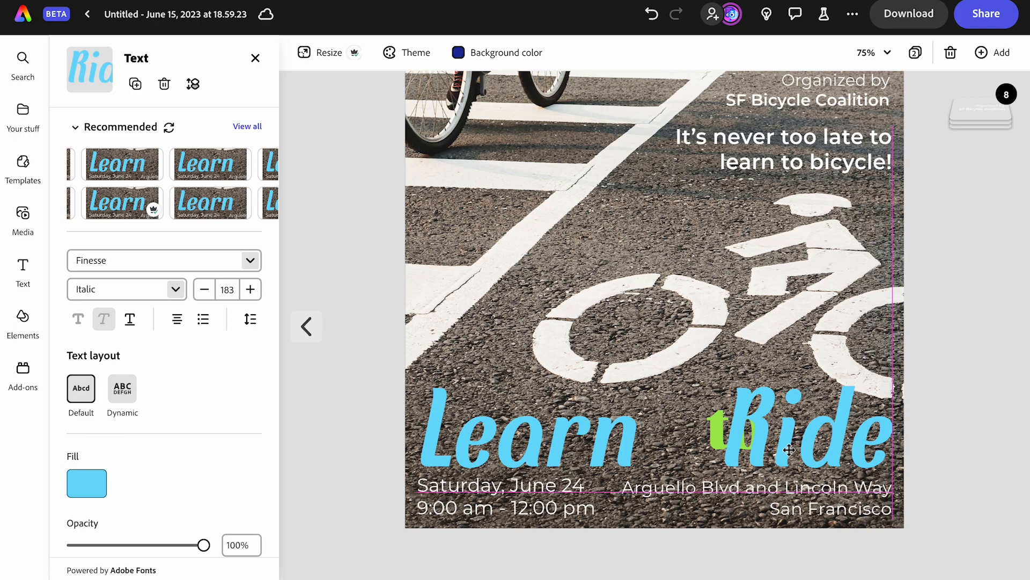
pyautogui.moveTo(789, 450); pyautogui.dragTo(790, 451)
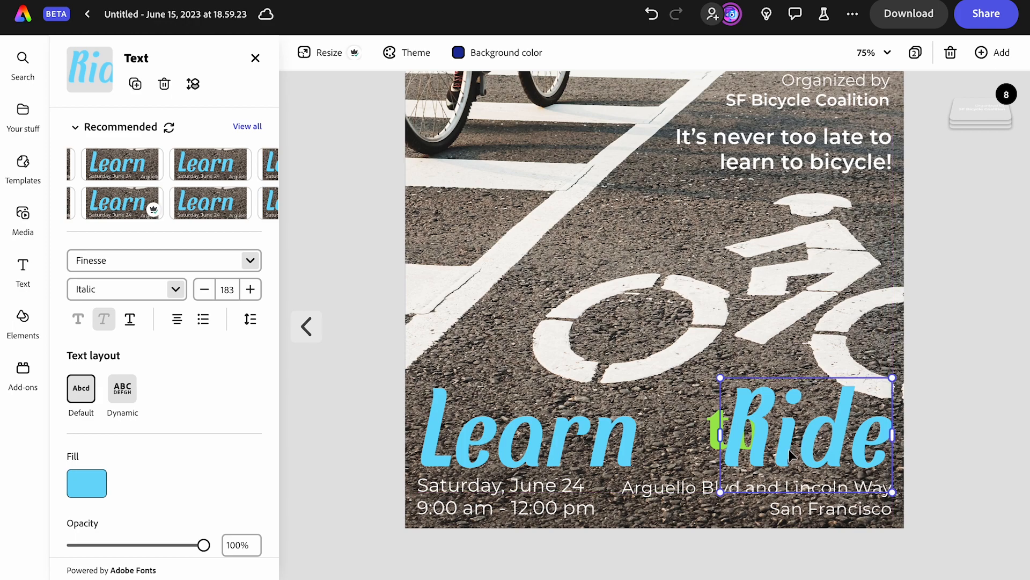
# Move the green "to" into the gap between "Learn" and "Ride" and replace its text with "2".
pyautogui.moveTo(716, 418); pyautogui.dragTo(663, 421)
pyautogui.doubleClick(663, 414)
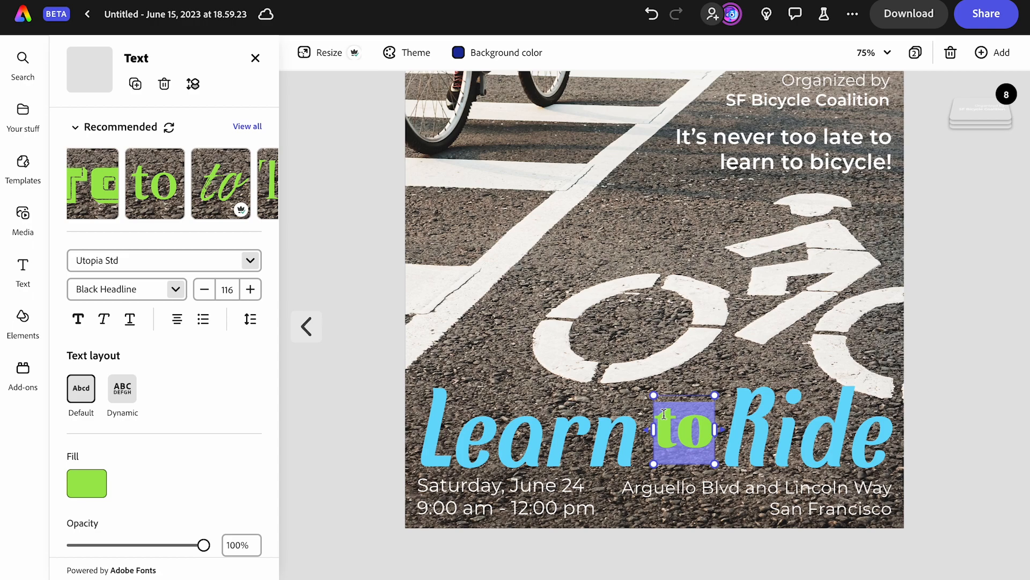
pyautogui.write('2')
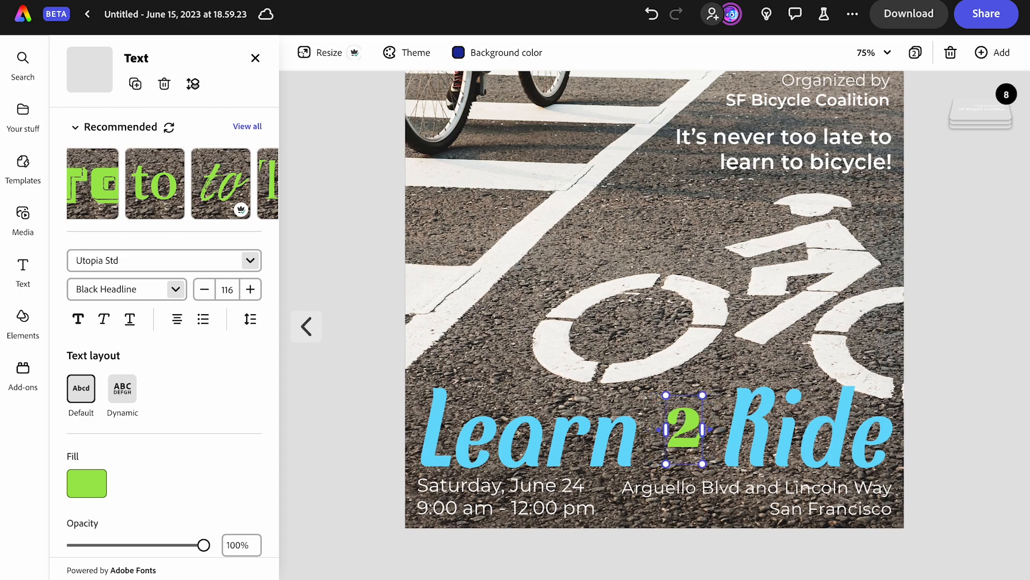
# Enlarge the green "2" to size 237 and fit it between "Learn" and "Ride" on the same baseline.
pyautogui.moveTo(703, 395); pyautogui.dragTo(735, 376)
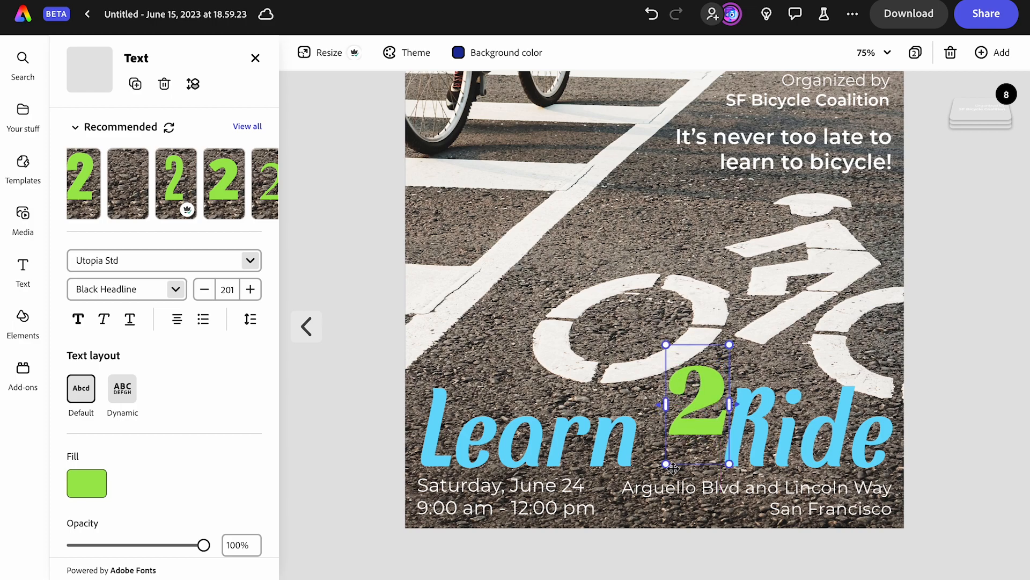
pyautogui.moveTo(667, 462); pyautogui.dragTo(655, 490)
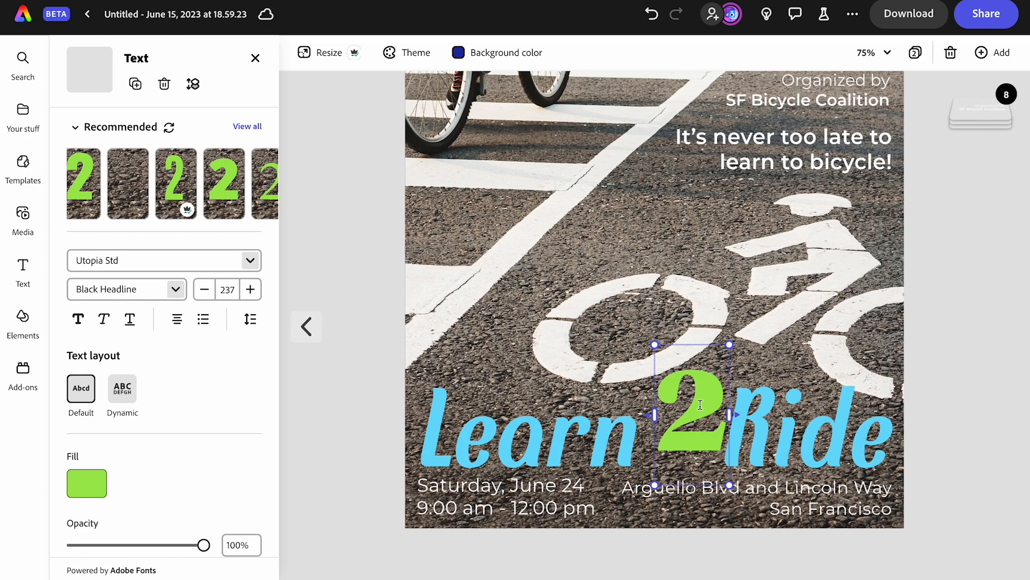
pyautogui.doubleClick(689, 421)
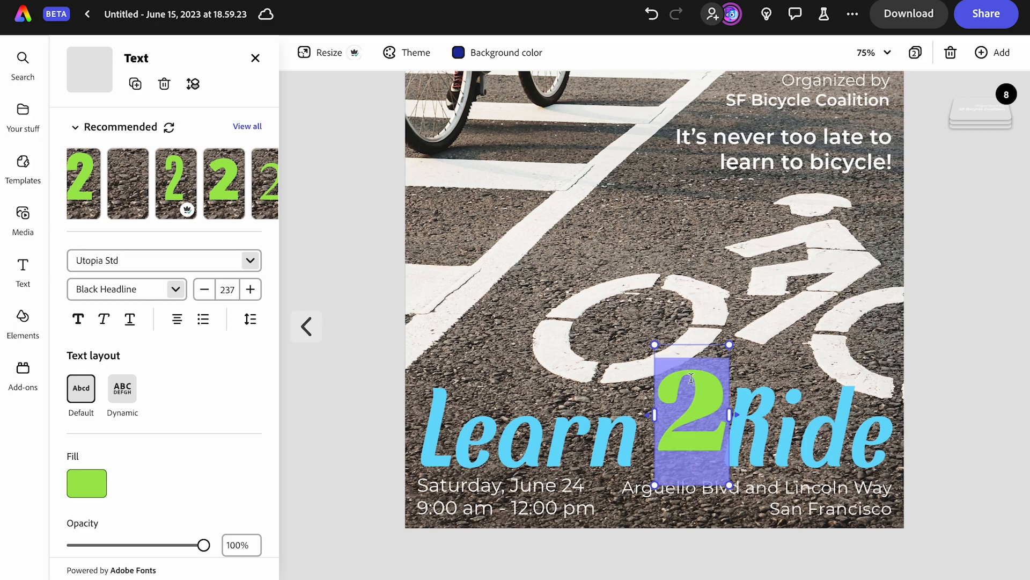
pyautogui.moveTo(691, 345); pyautogui.dragTo(686, 359)
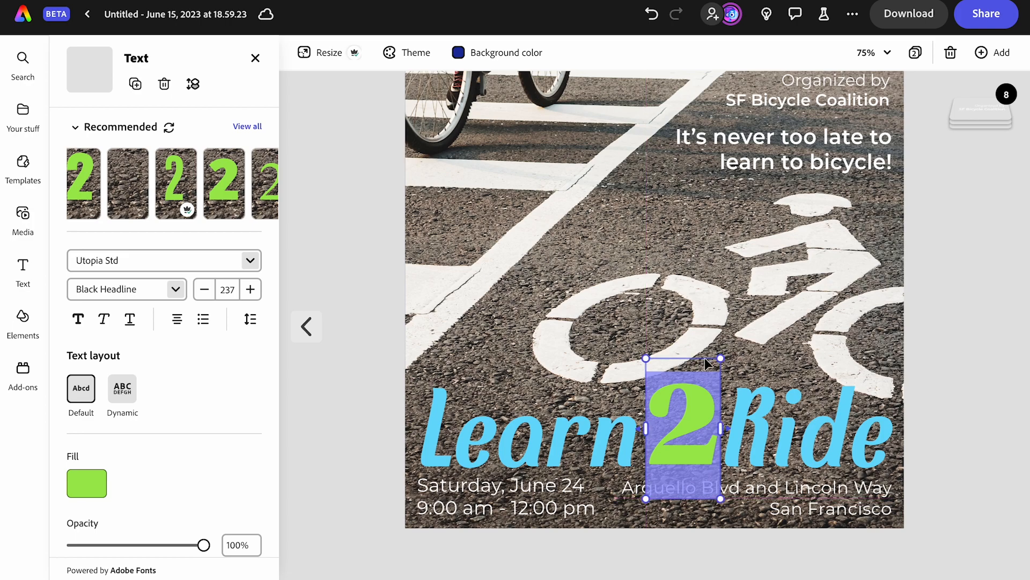
pyautogui.press('Escape')
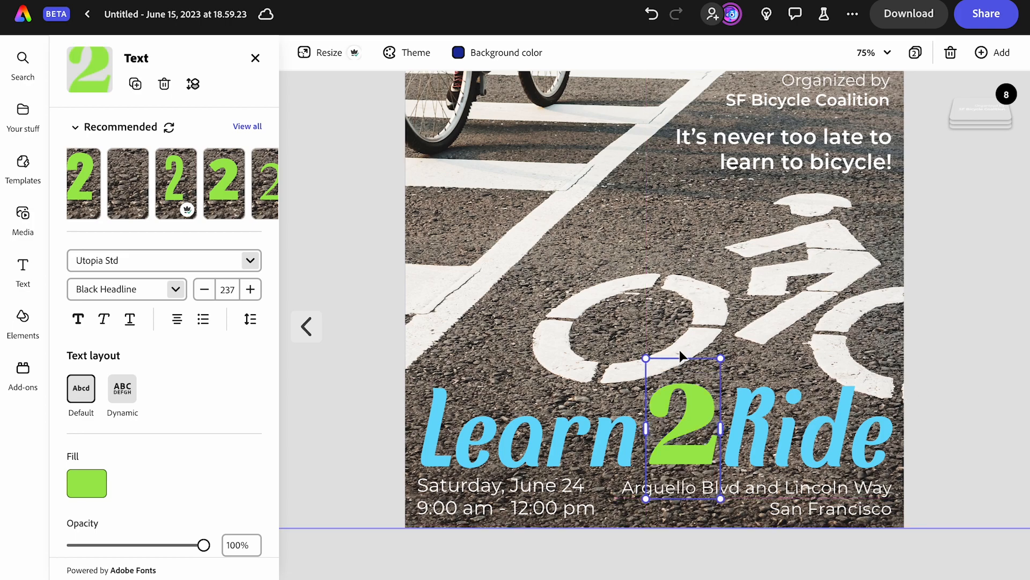
pyautogui.click(784, 440)
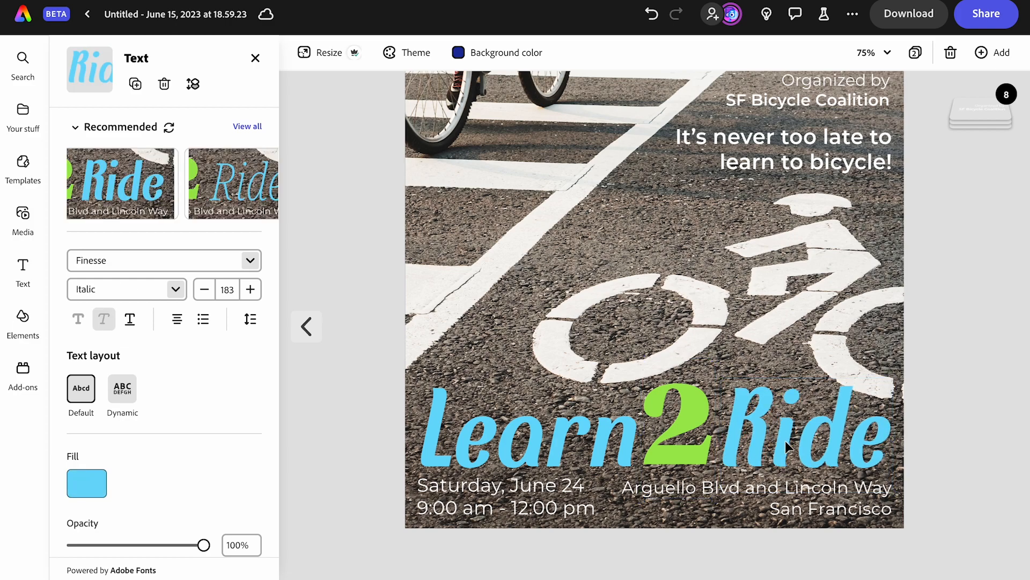
pyautogui.click(938, 470)
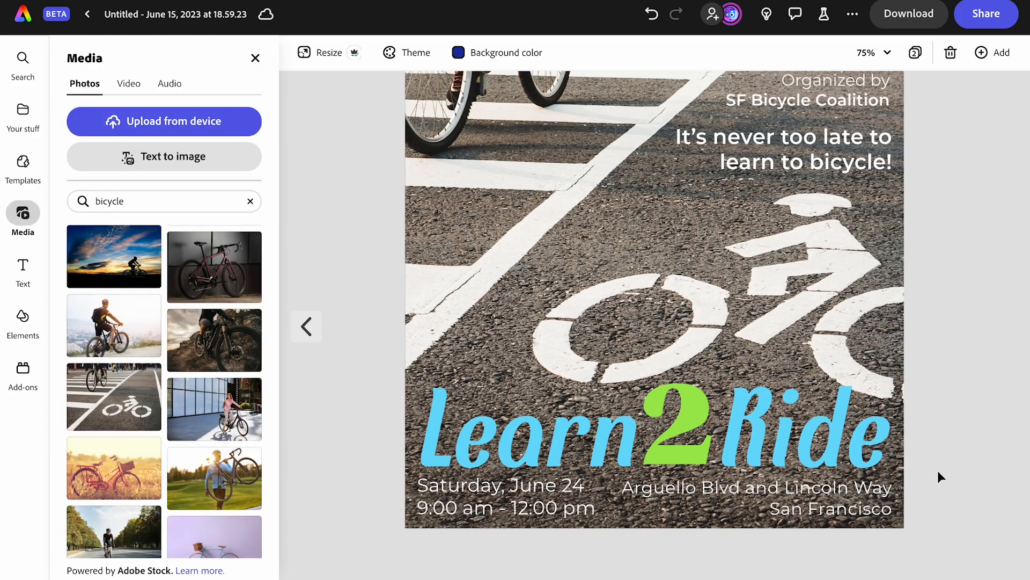
# Change the fill of "Learn", "2" and "Ride" together to white.
pyautogui.click(578, 446)
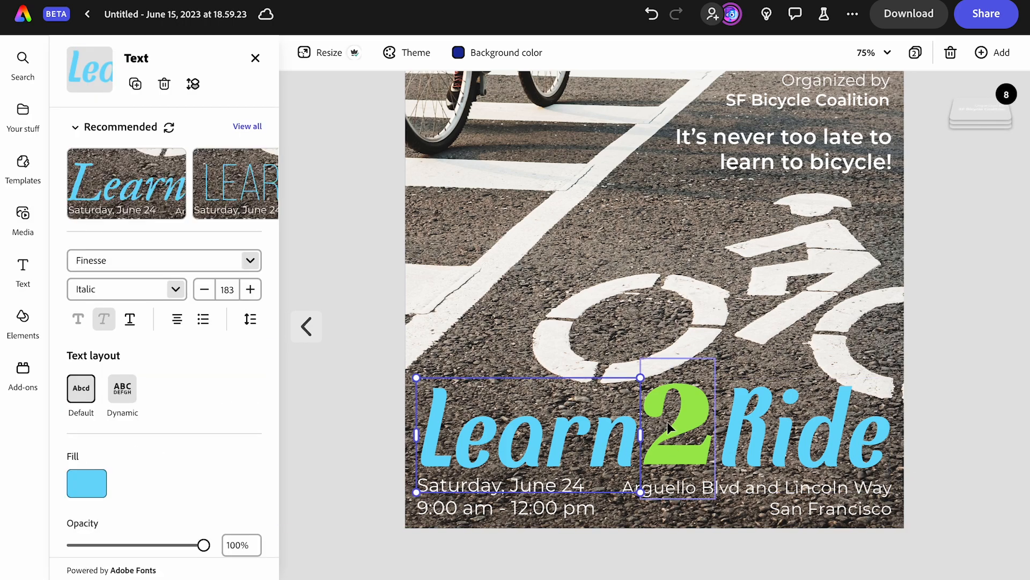
pyautogui.keyDown('shift'); pyautogui.click(680, 428); pyautogui.keyUp('shift')
pyautogui.keyDown('shift'); pyautogui.click(789, 430); pyautogui.keyUp('shift')
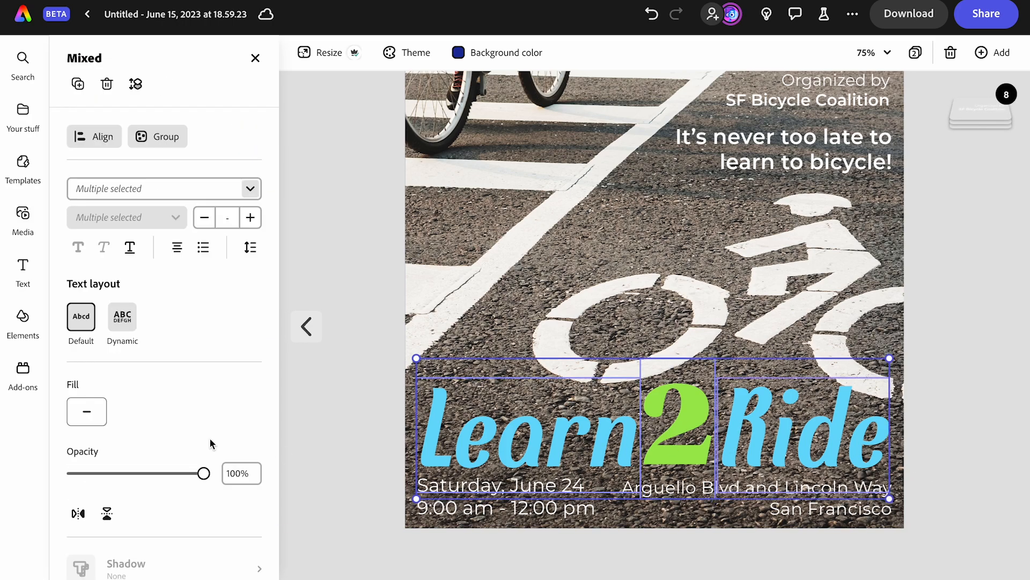
pyautogui.click(88, 411)
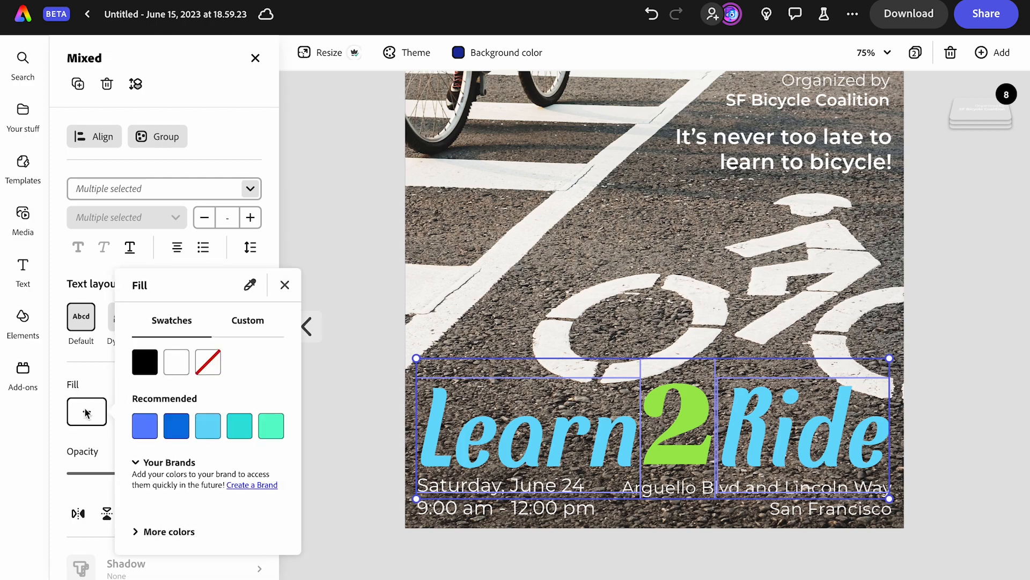
pyautogui.click(180, 361)
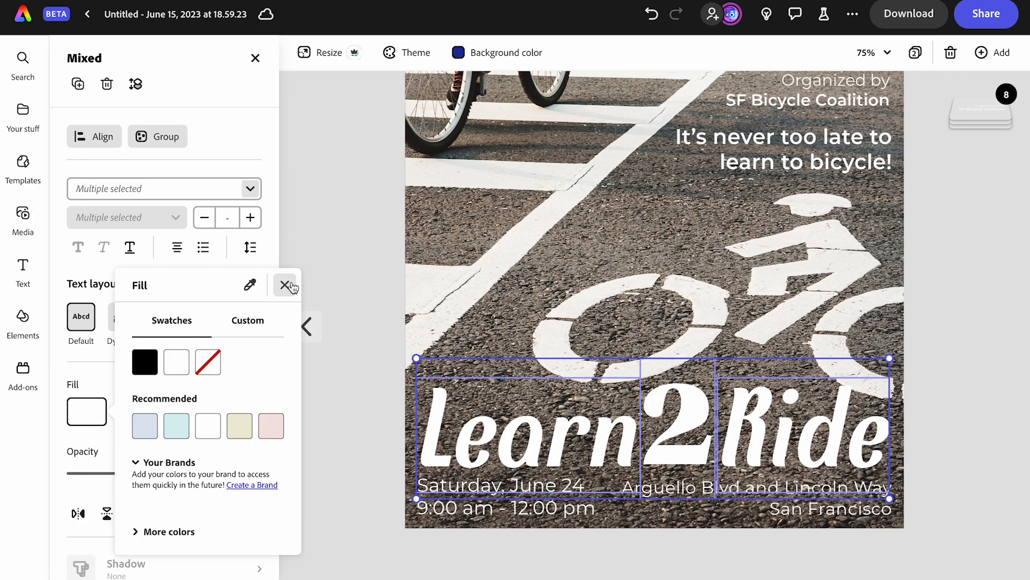
pyautogui.click(284, 284)
pyautogui.scroll(-2, 199, 407)
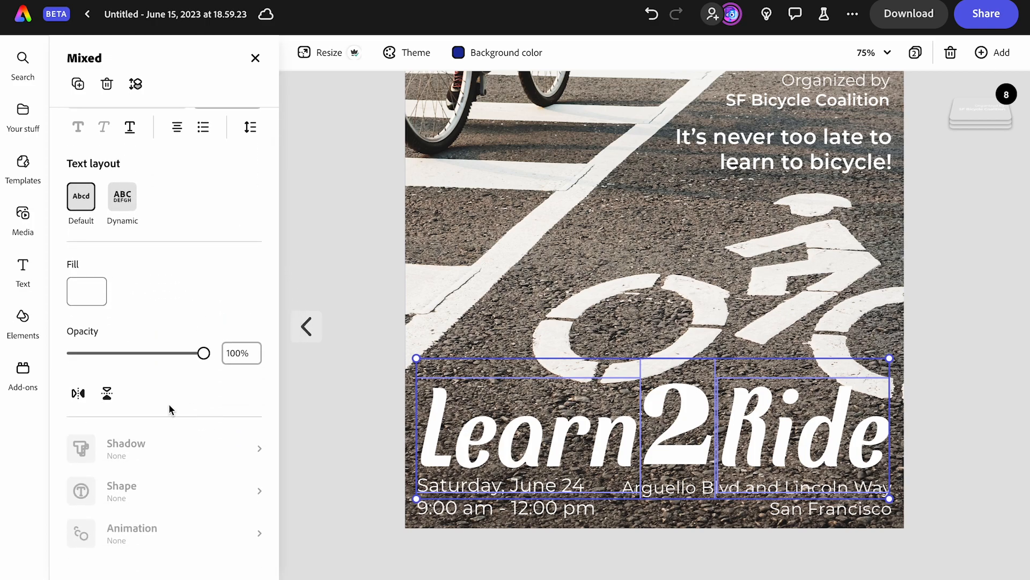
pyautogui.click(356, 400)
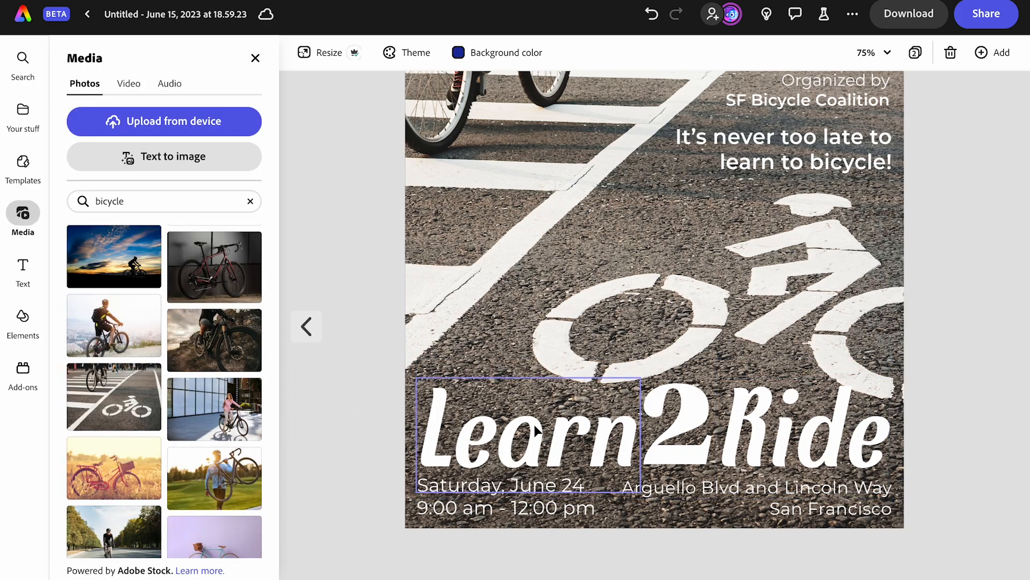
# Apply a Strong shadow to the word "Learn" and set the shadow color to black.
pyautogui.click(534, 424)
pyautogui.scroll(-4, 230, 475)
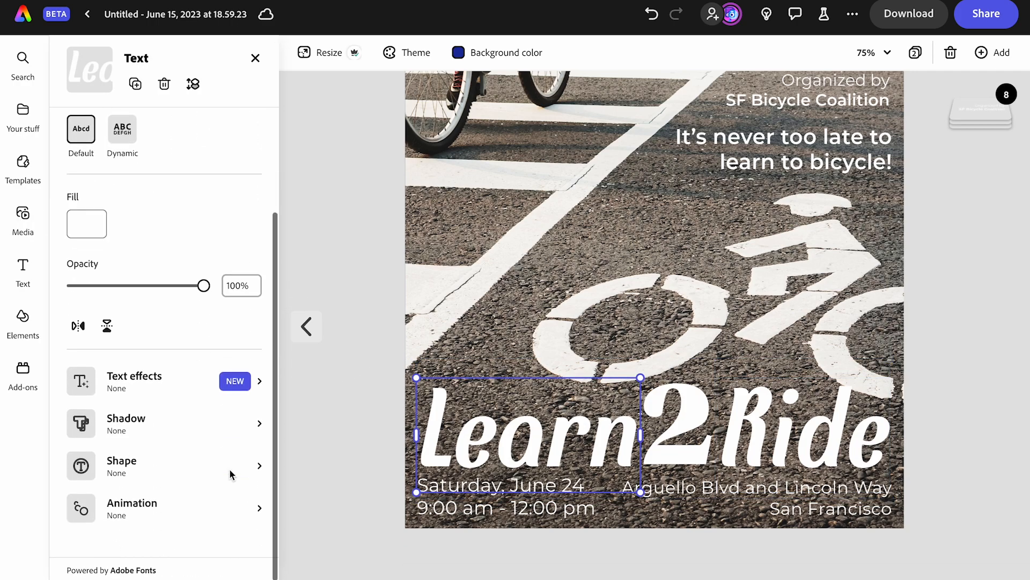
pyautogui.click(120, 424)
pyautogui.click(115, 308)
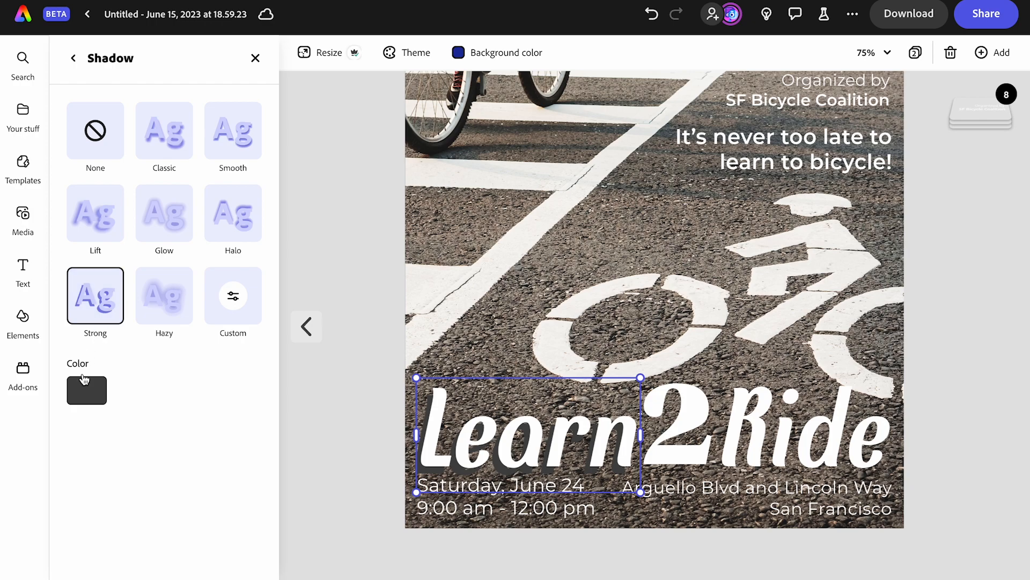
pyautogui.click(87, 389)
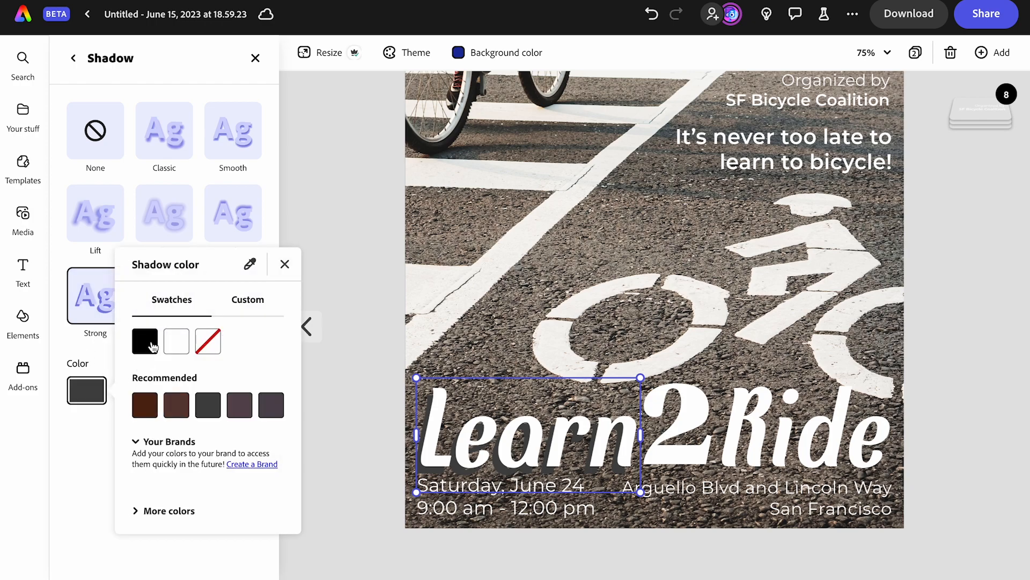
pyautogui.click(152, 347)
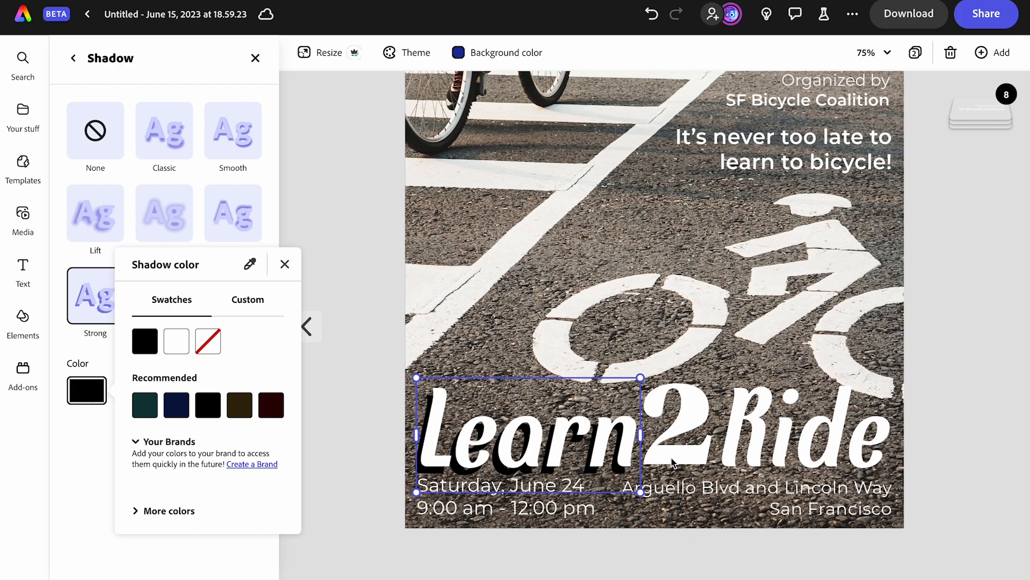
pyautogui.click(749, 442)
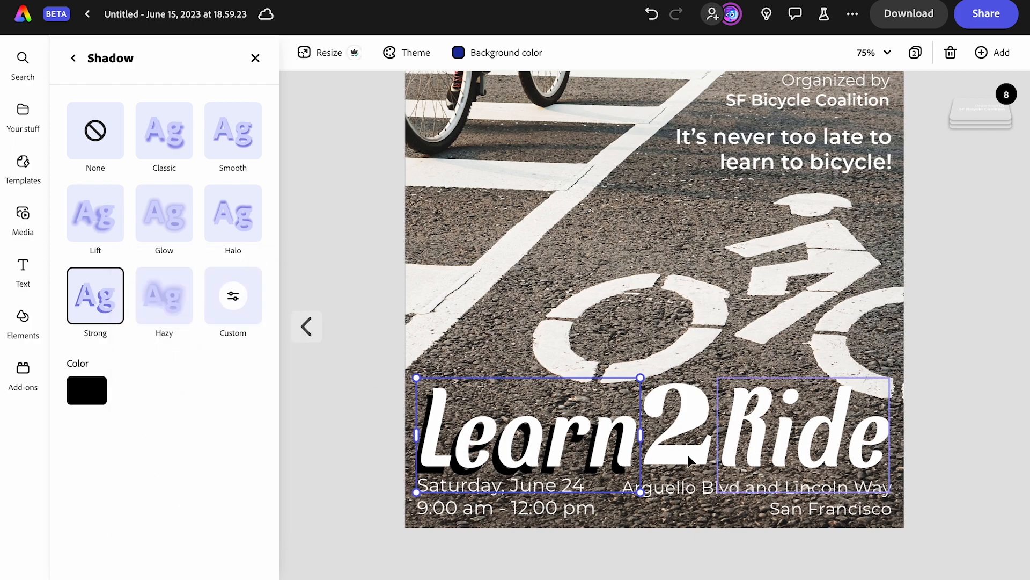
# Apply a Strong shadow to the word "Ride" and set its shadow color to black.
pyautogui.click(759, 446)
pyautogui.scroll(-5, 152, 457)
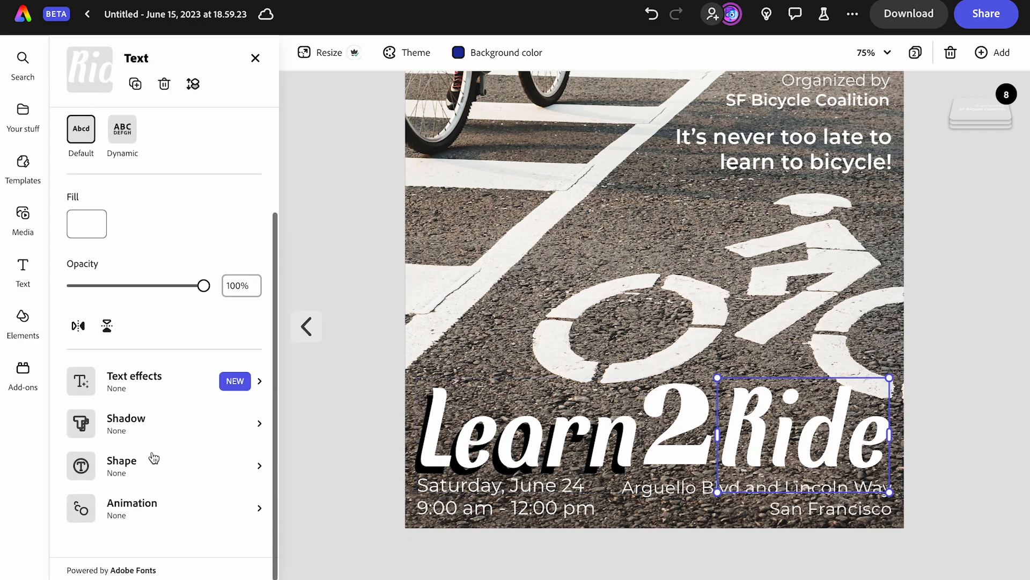
pyautogui.click(138, 429)
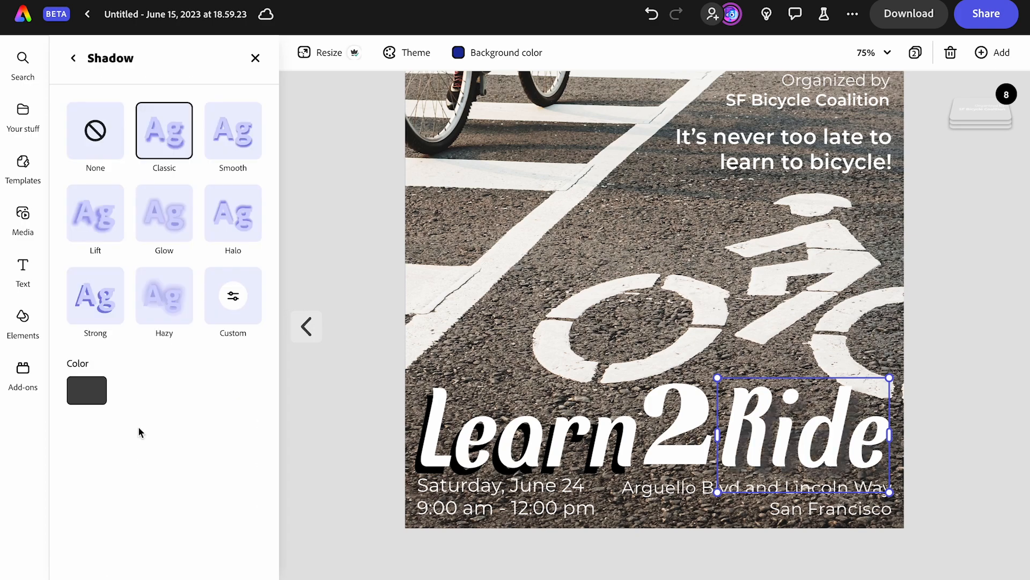
pyautogui.click(94, 296)
pyautogui.click(97, 393)
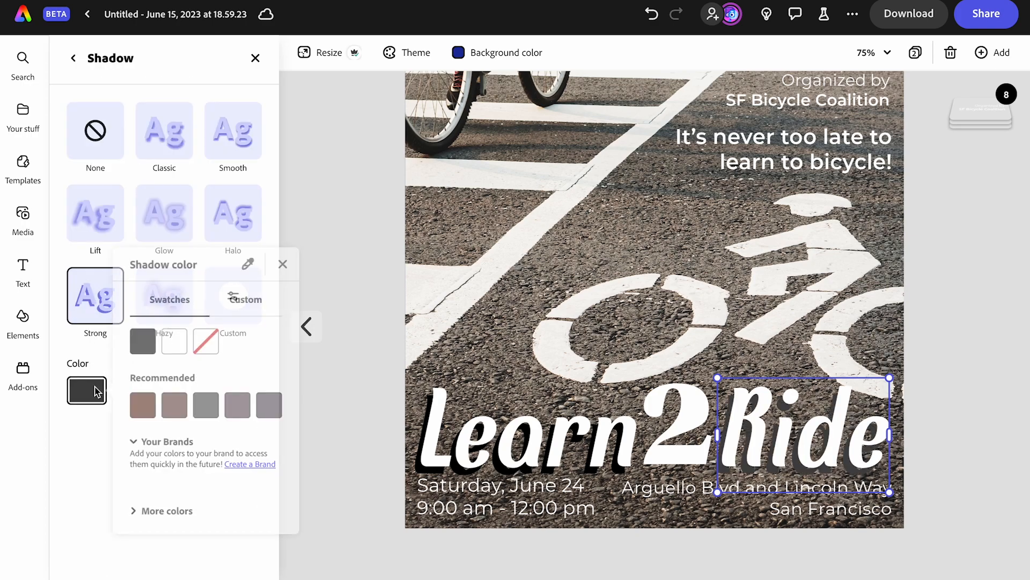
pyautogui.click(208, 405)
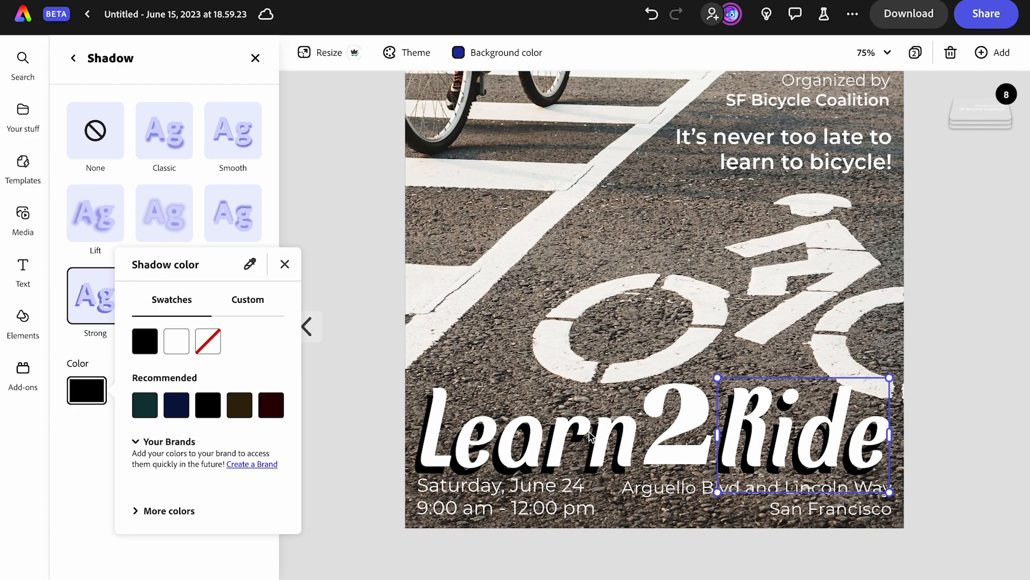
# Give the "2" between "Learn" and "Ride" a black shadow in the Strong style.
pyautogui.click(662, 447)
pyautogui.click(661, 445)
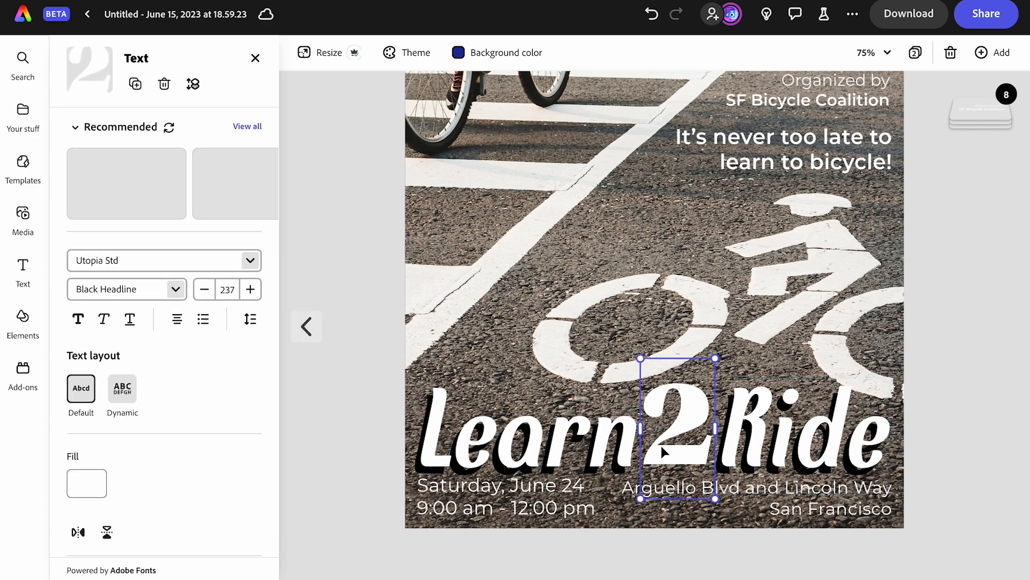
pyautogui.scroll(-5, 156, 482)
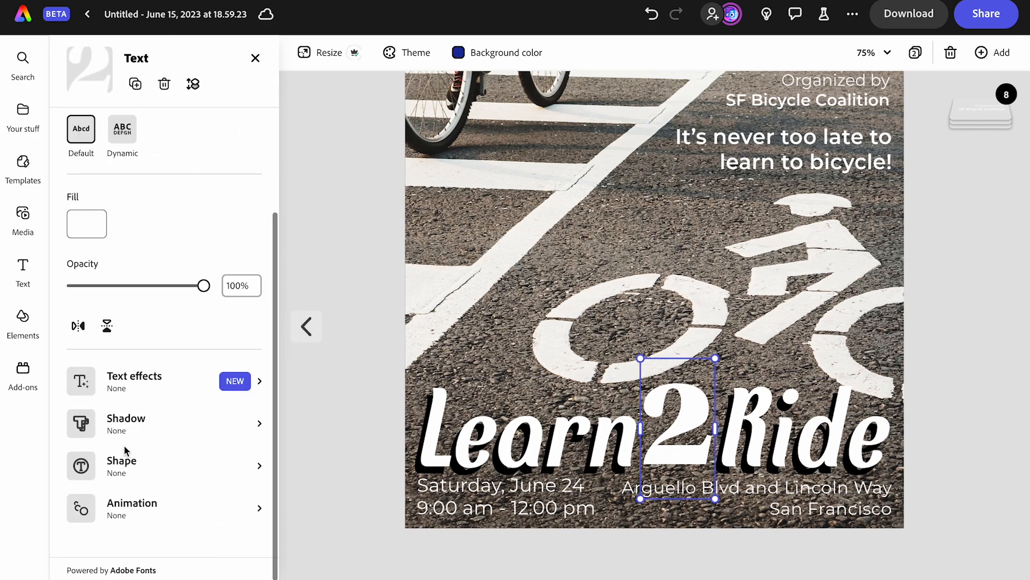
pyautogui.click(124, 424)
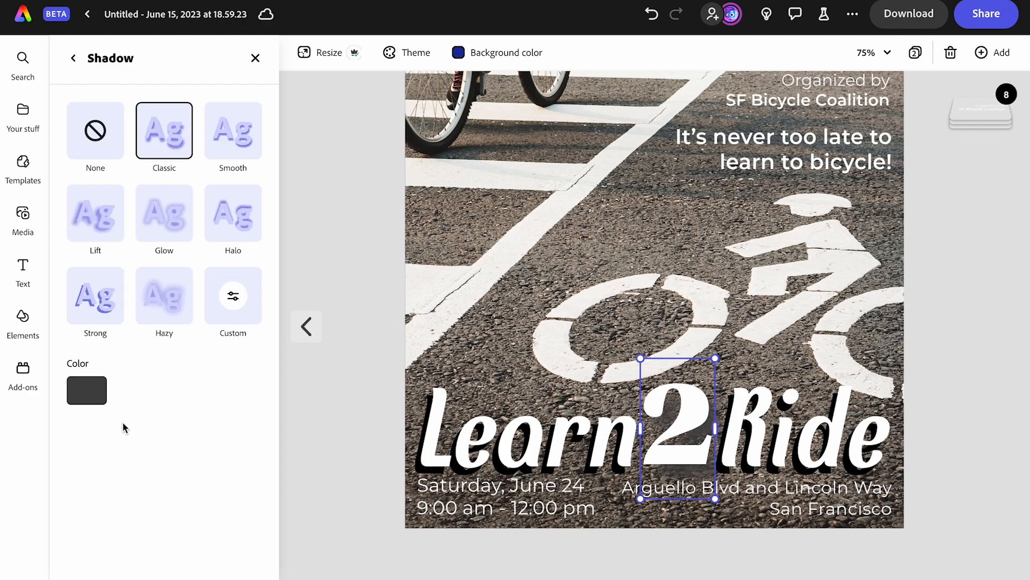
pyautogui.click(87, 390)
pyautogui.click(145, 342)
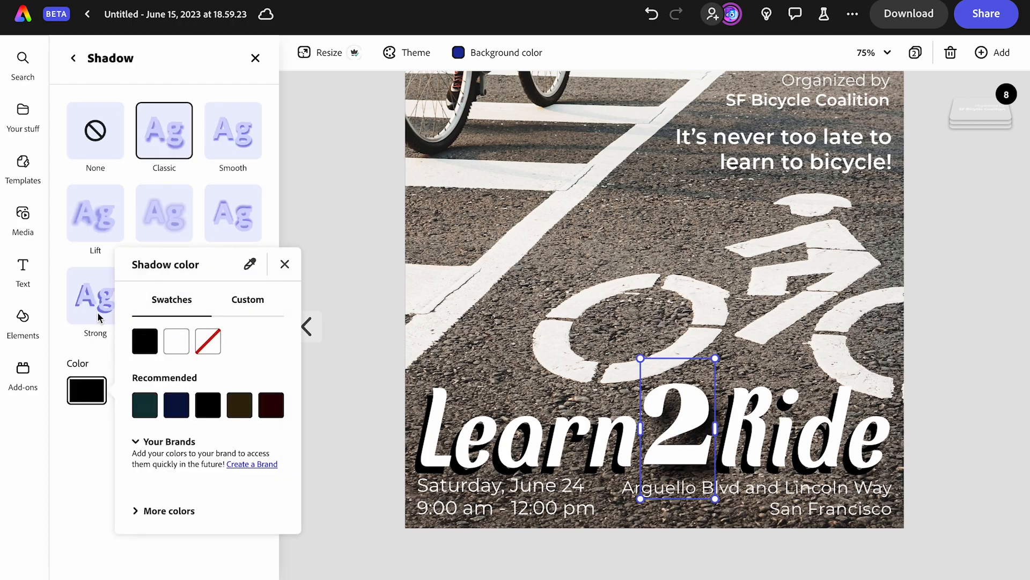
pyautogui.click(92, 305)
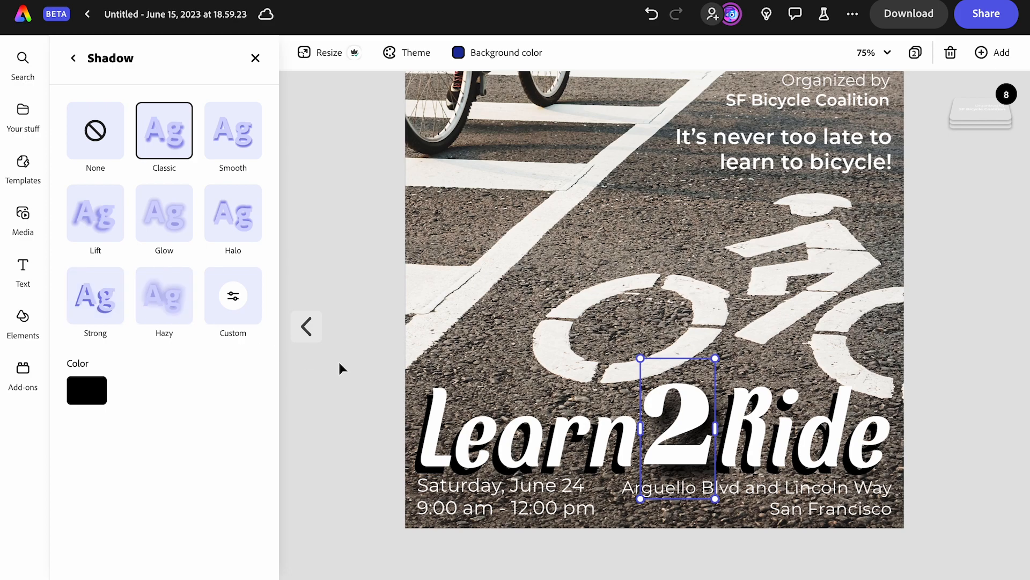
pyautogui.click(100, 294)
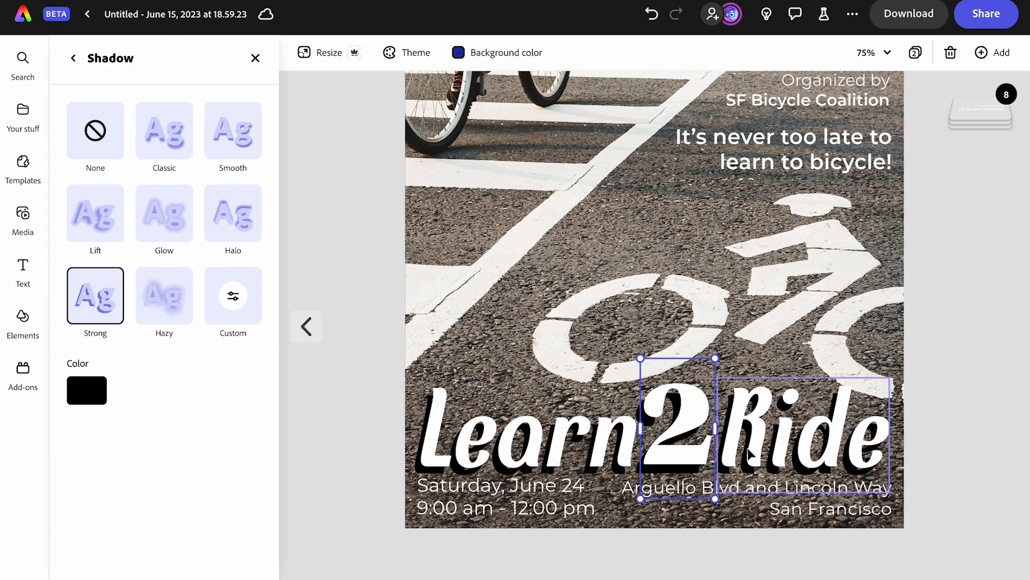
pyautogui.click(943, 400)
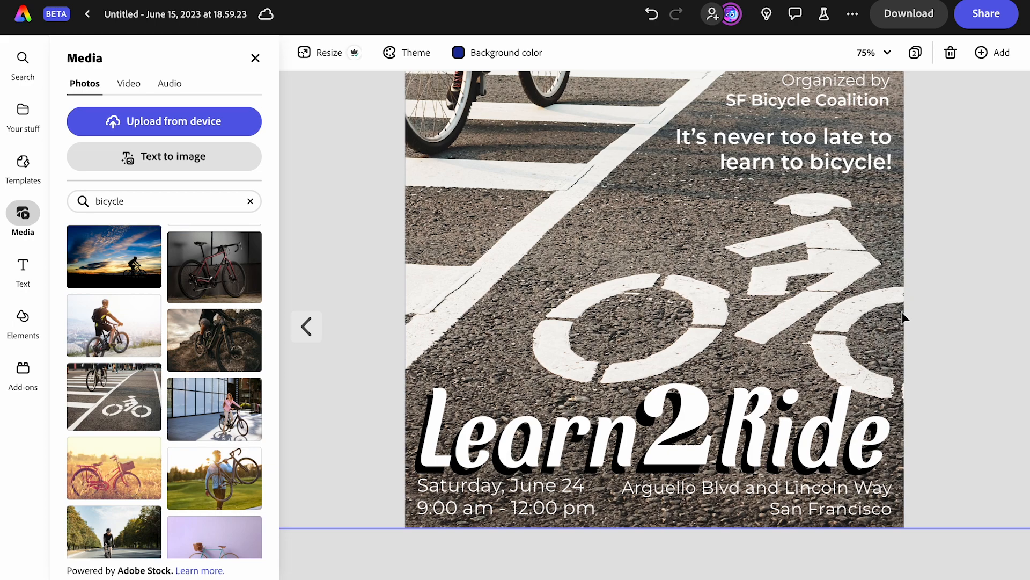
# Add a solid black rectangle shape and fit it as a full-width bar along page 2's lower edge, starting just below the title.
pyautogui.click(890, 52)
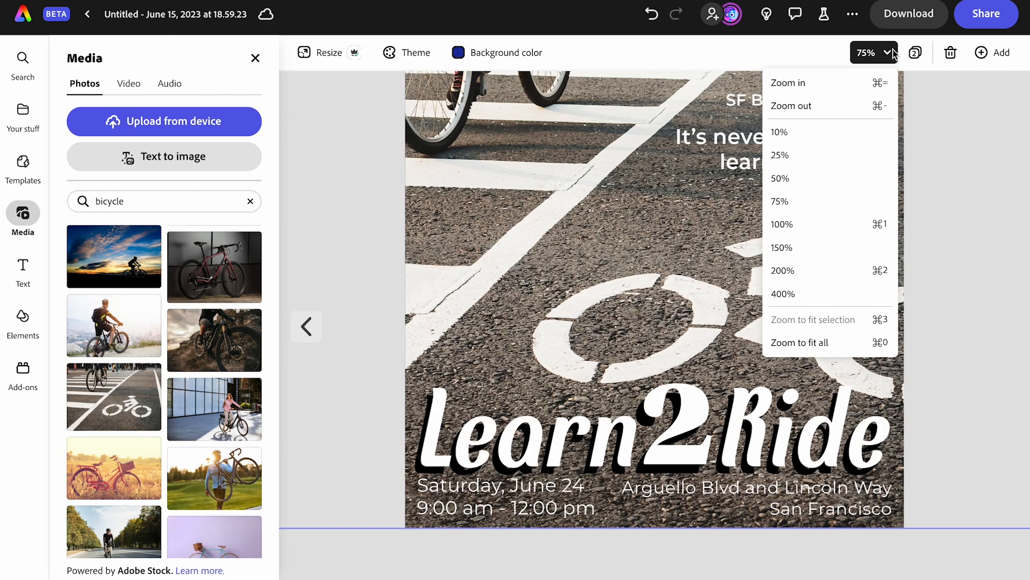
pyautogui.click(814, 346)
pyautogui.click(986, 330)
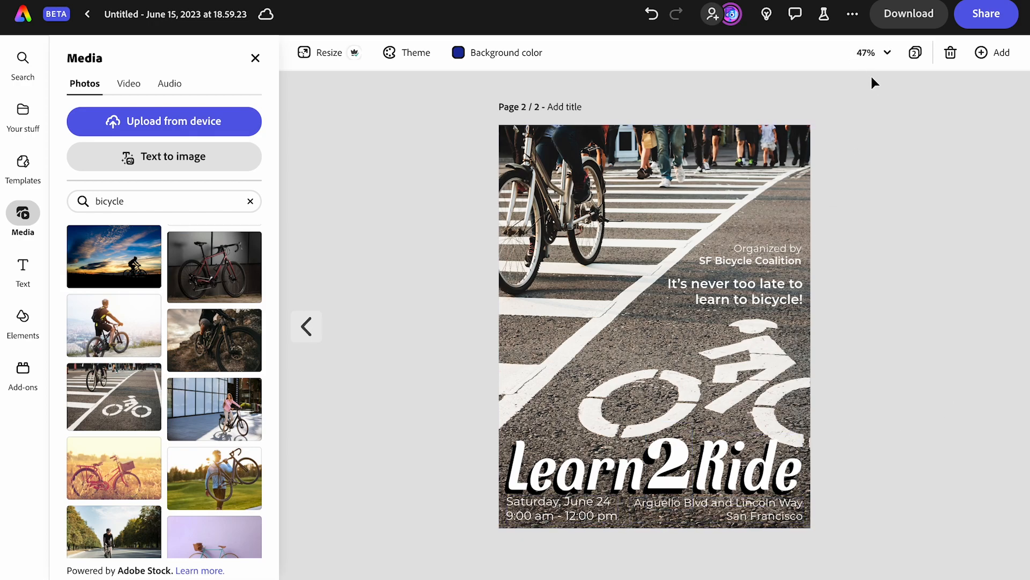
pyautogui.hotkey('ctrl', '+')
pyautogui.hotkey('ctrl', '+')
pyautogui.hotkey('ctrl', '+')
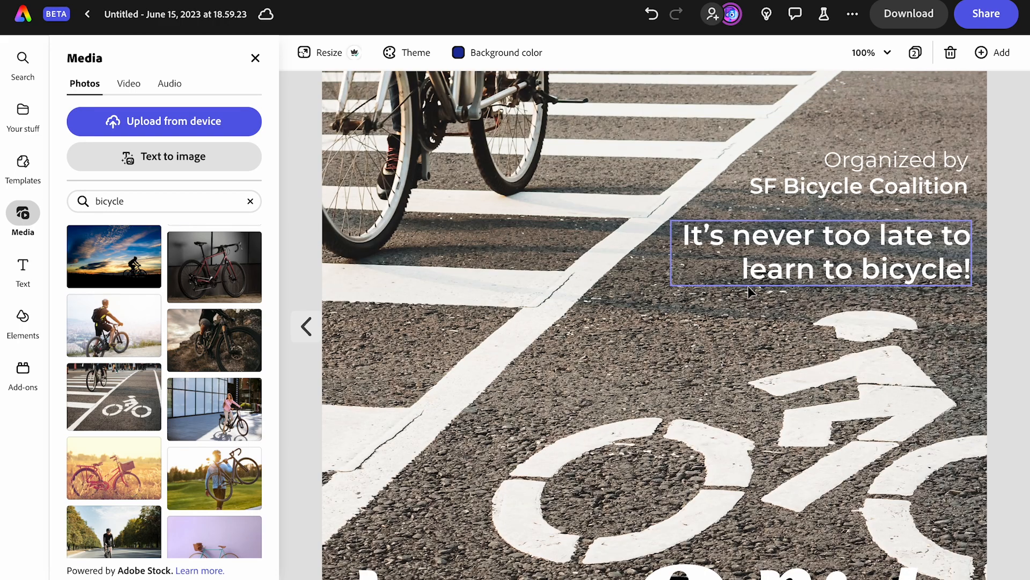
pyautogui.scroll(-5, 748, 285)
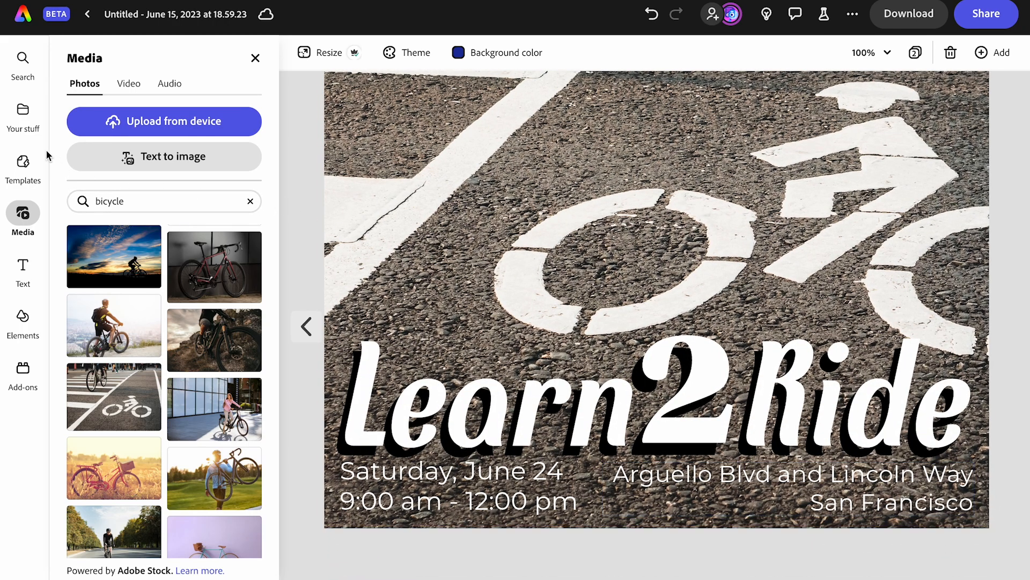
pyautogui.click(25, 318)
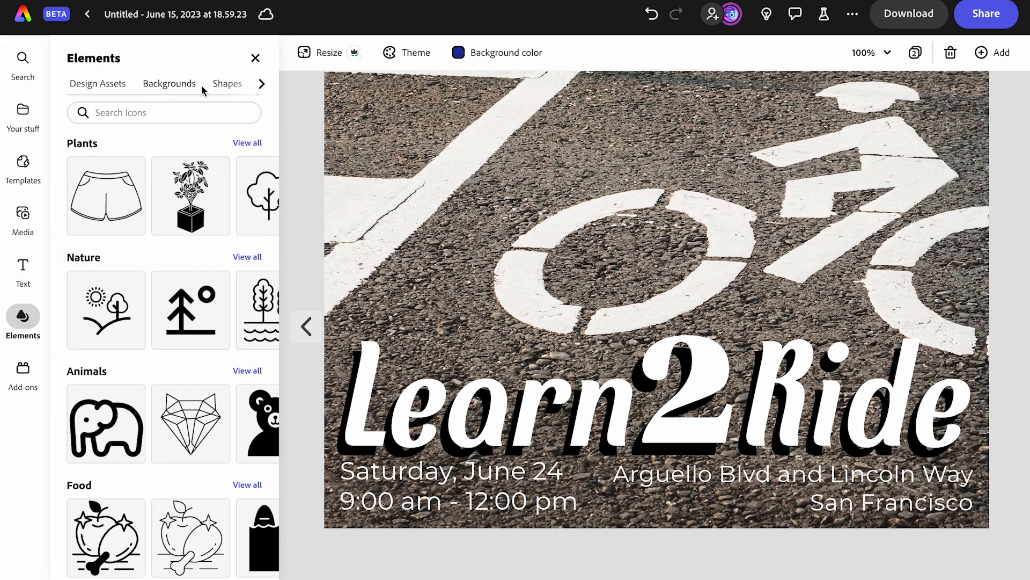
pyautogui.click(234, 87)
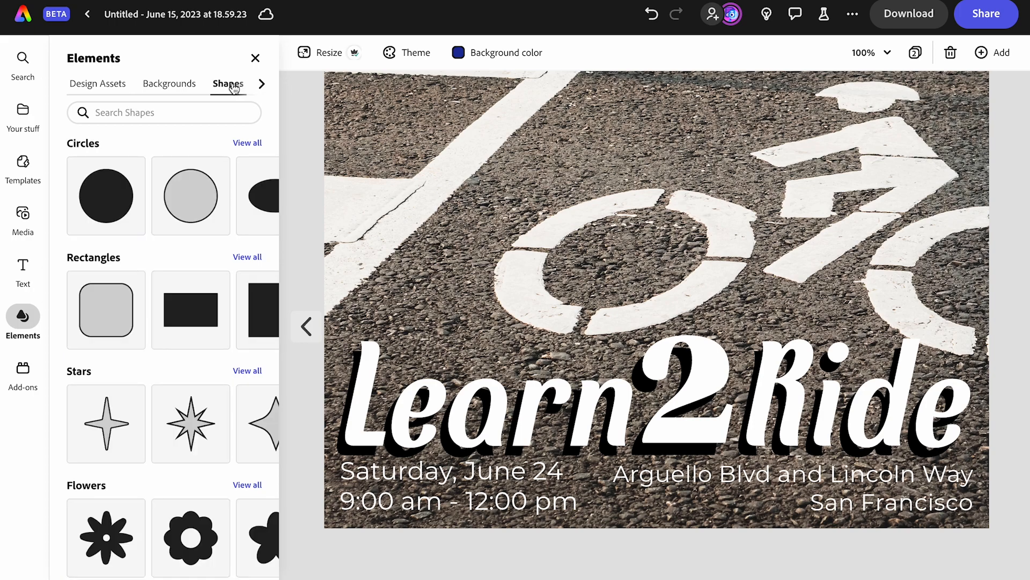
pyautogui.click(195, 304)
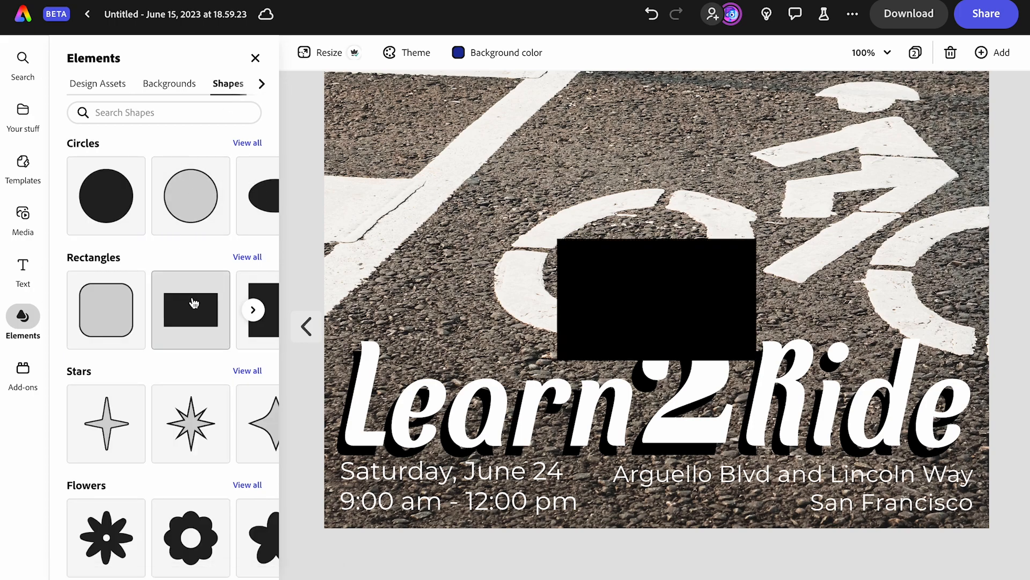
pyautogui.moveTo(695, 259); pyautogui.dragTo(465, 487)
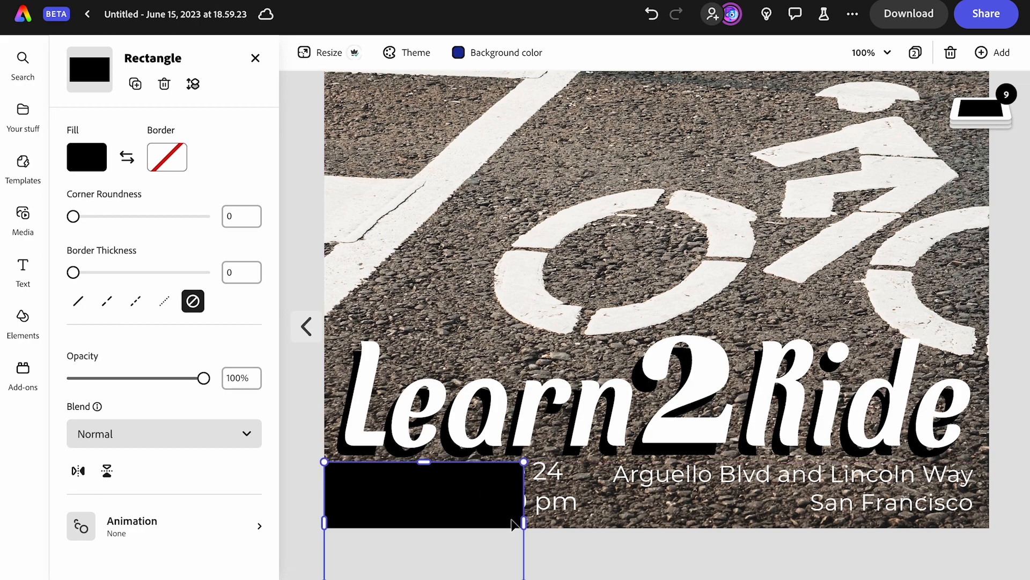
pyautogui.moveTo(524, 522); pyautogui.dragTo(991, 522)
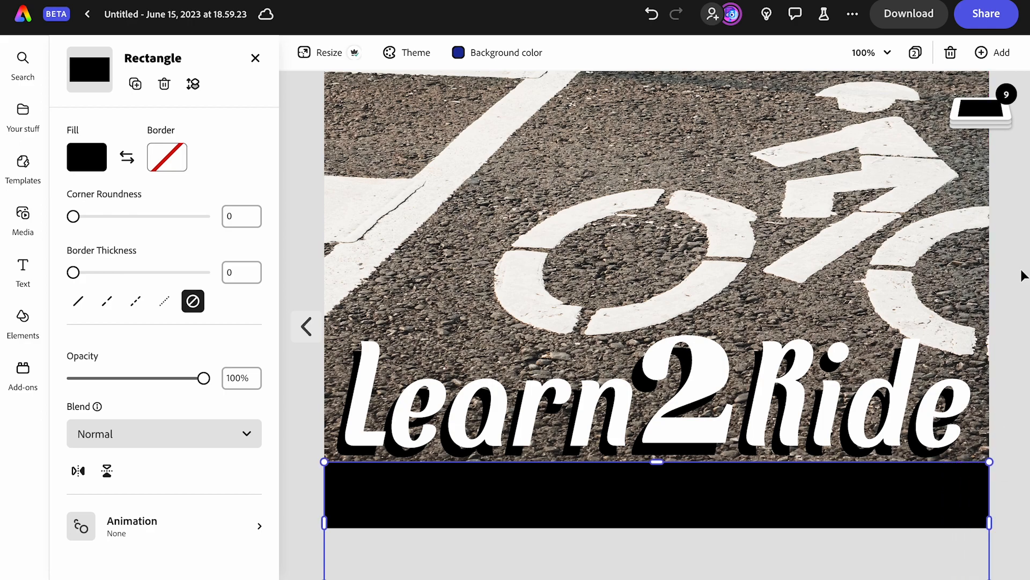
# Send the black rectangle behind all the text, directly above the photo, and shift the date and location lines slightly down within it.
pyautogui.moveTo(979, 111)
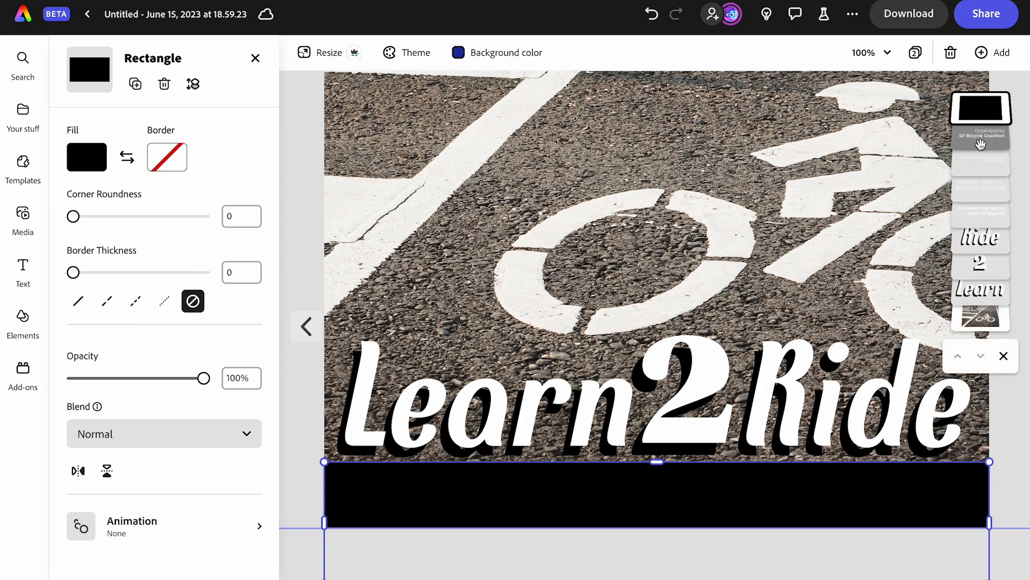
pyautogui.moveTo(980, 114); pyautogui.dragTo(981, 304)
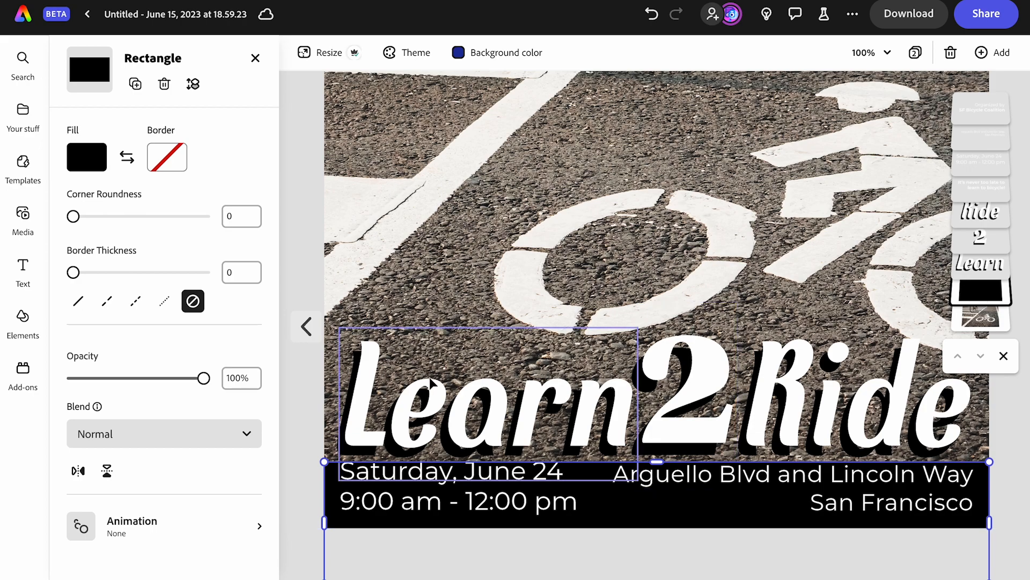
pyautogui.click(301, 387)
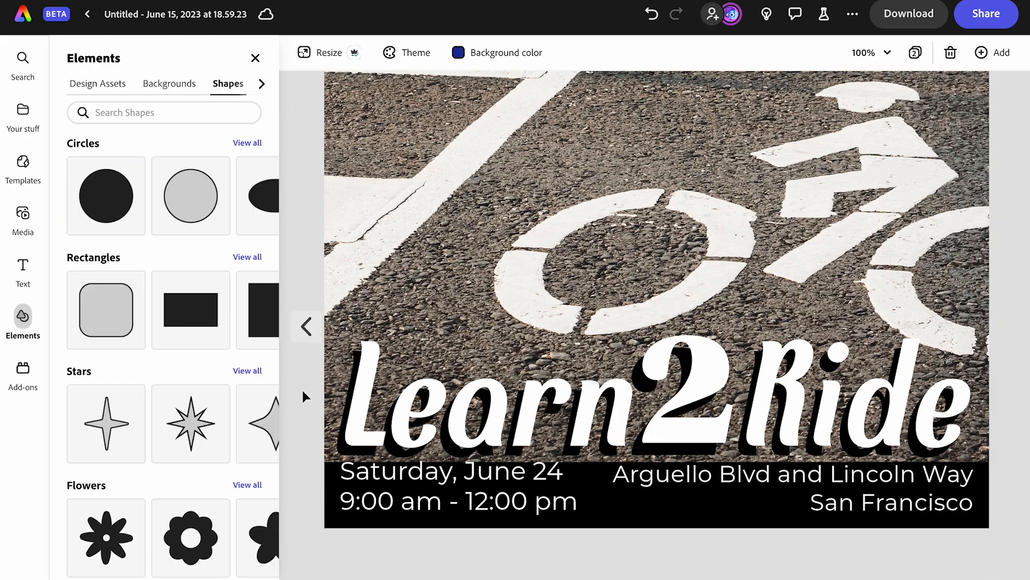
pyautogui.click(516, 494)
pyautogui.keyDown('shift'); pyautogui.click(697, 487); pyautogui.keyUp('shift')
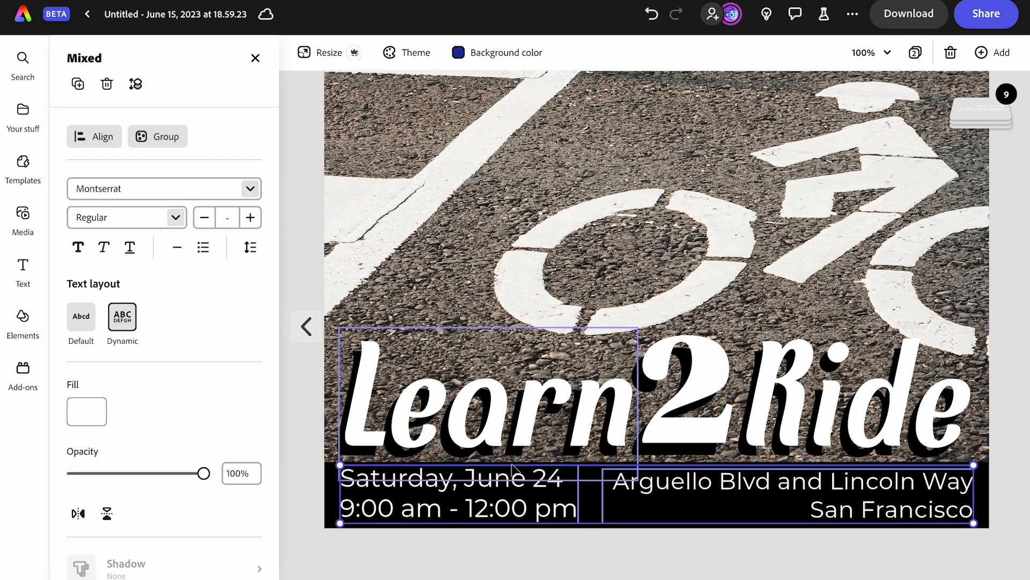
# Lower the opacity of the black bar behind the date and location so the pavement photo shows through.
pyautogui.click(333, 505)
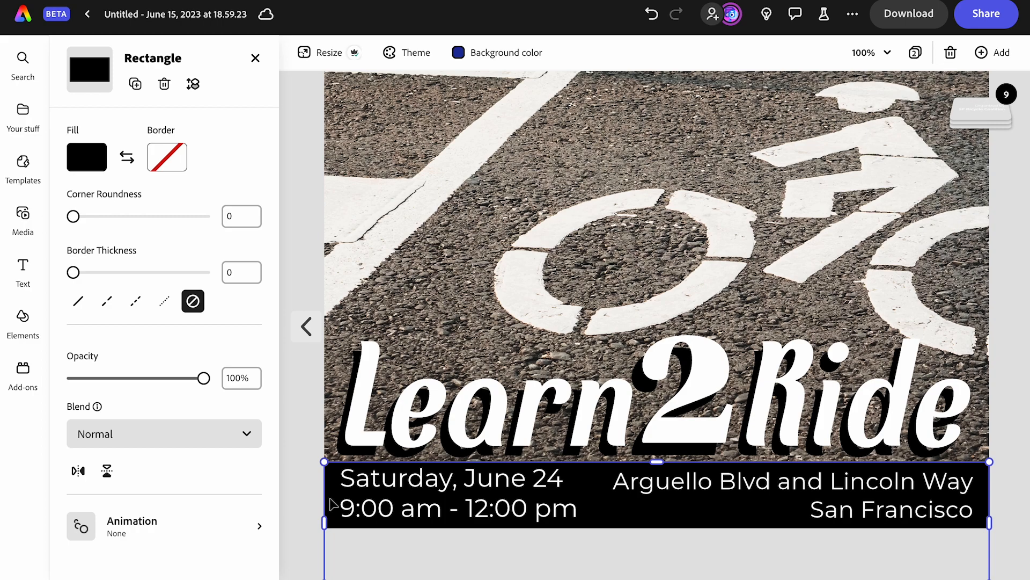
pyautogui.moveTo(205, 378); pyautogui.dragTo(134, 380)
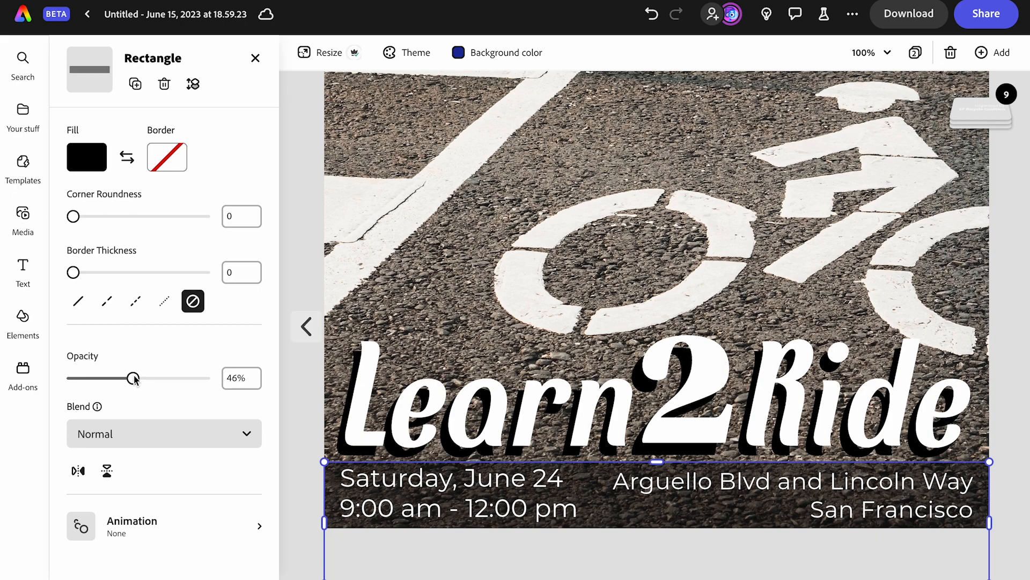
pyautogui.moveTo(134, 379); pyautogui.dragTo(114, 366)
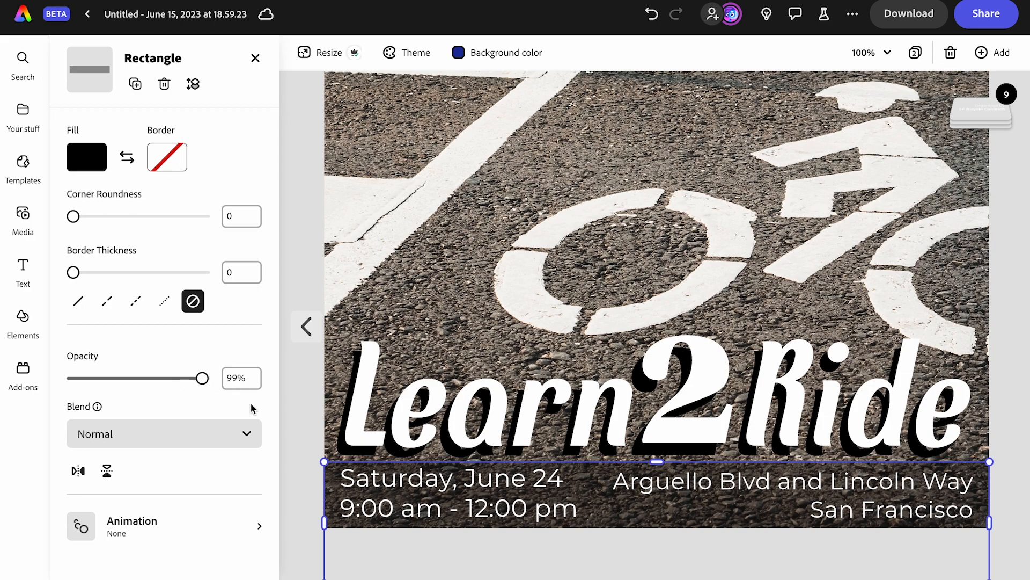
pyautogui.click(302, 404)
# Compare pages 1 and 2 in full view, and duplicate page 2 as a third page.
pyautogui.press('super+0')
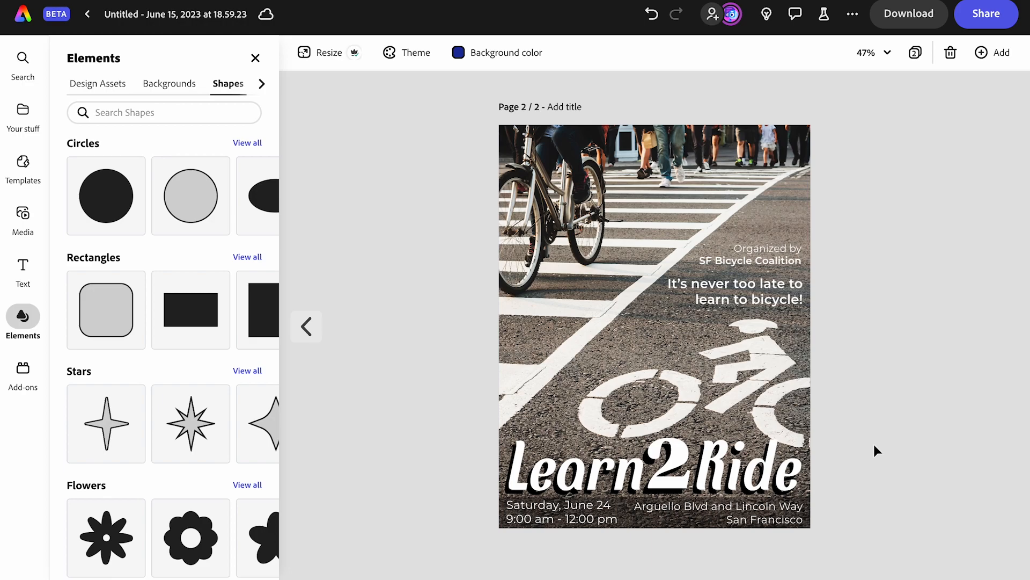
pyautogui.click(306, 326)
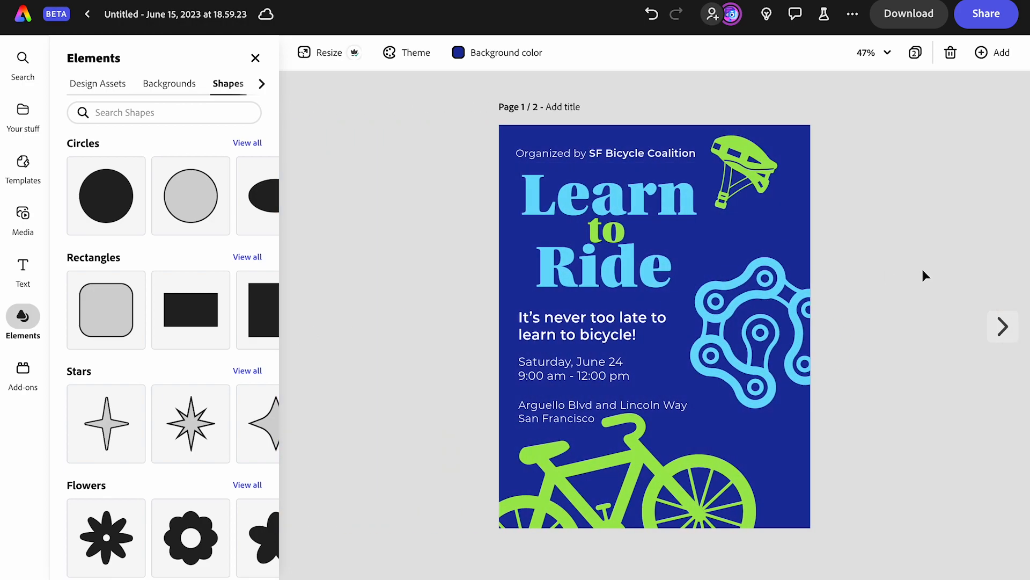
pyautogui.click(1003, 325)
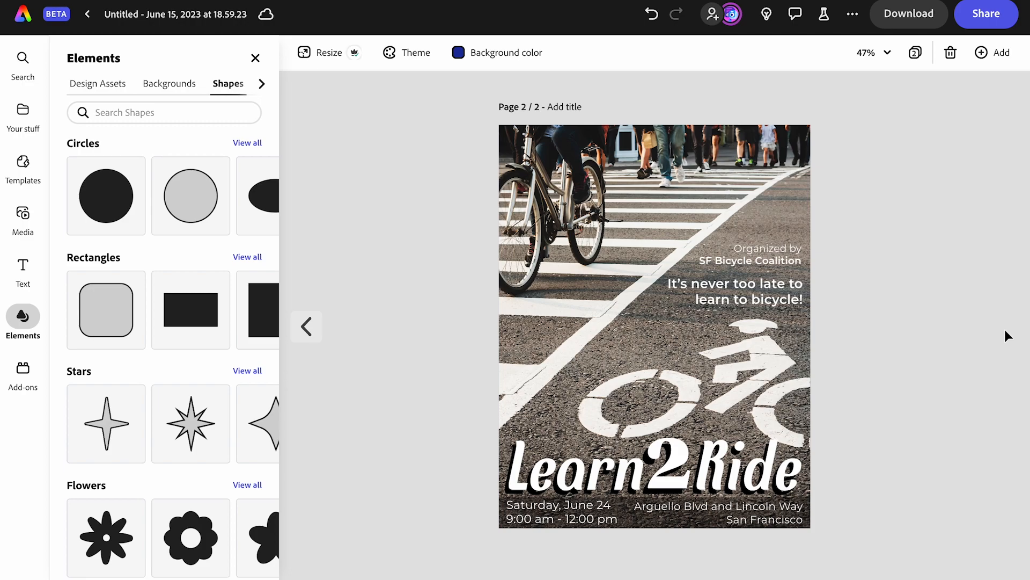
pyautogui.click(1001, 53)
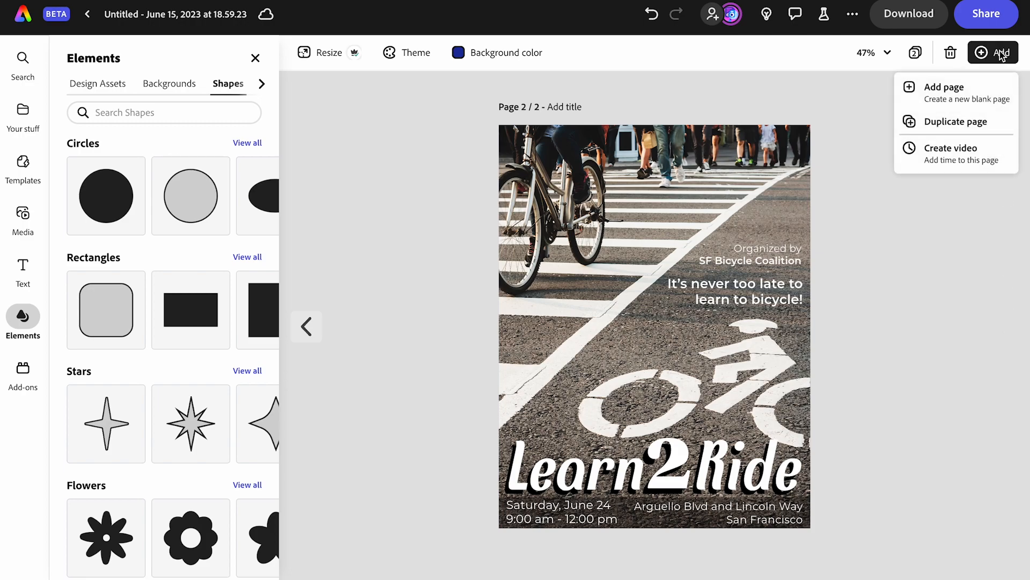
pyautogui.click(960, 122)
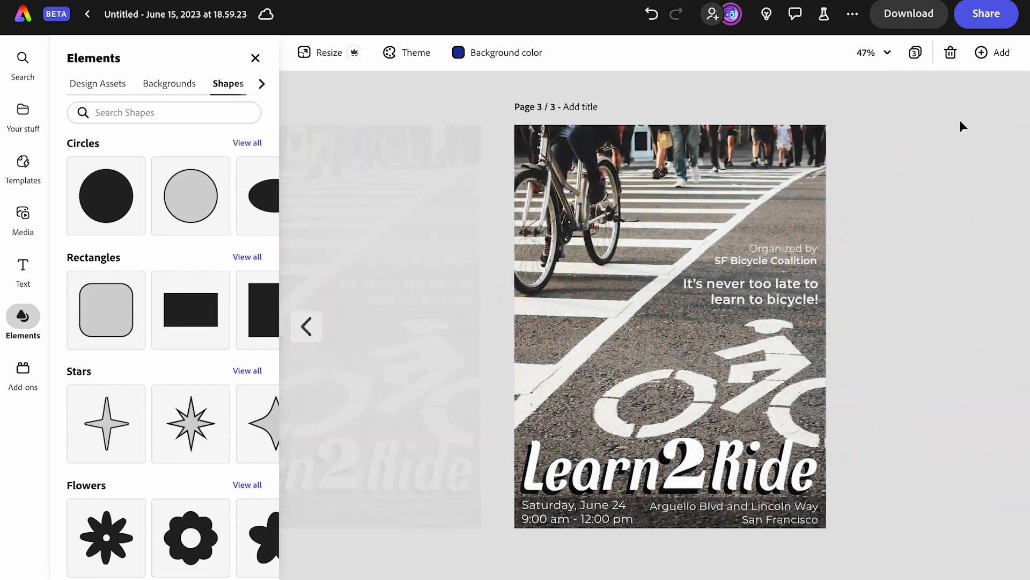
# Start replacing page 3's background photo and browse the stock photos found for "bicycle".
pyautogui.click(765, 178)
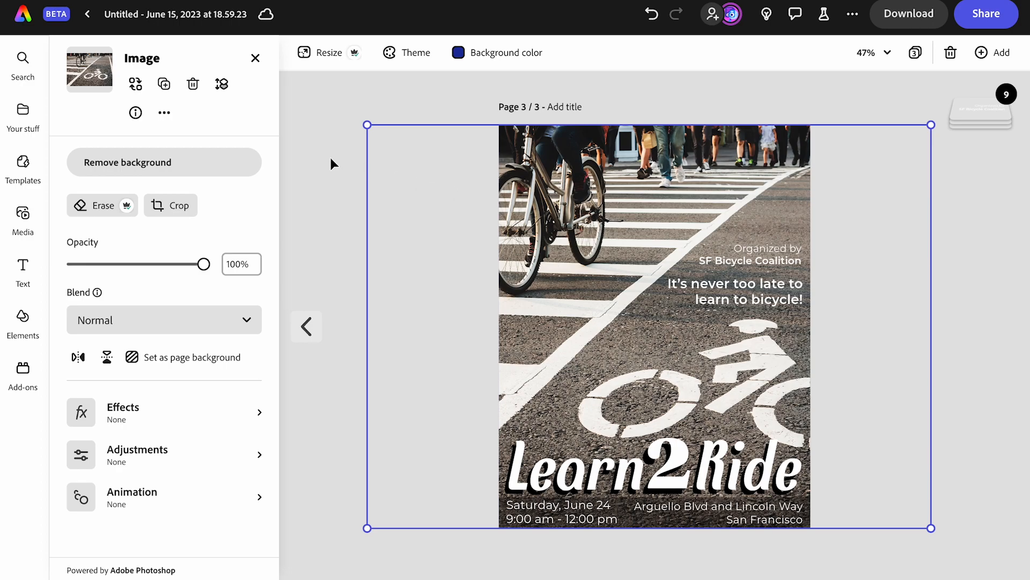
pyautogui.click(136, 86)
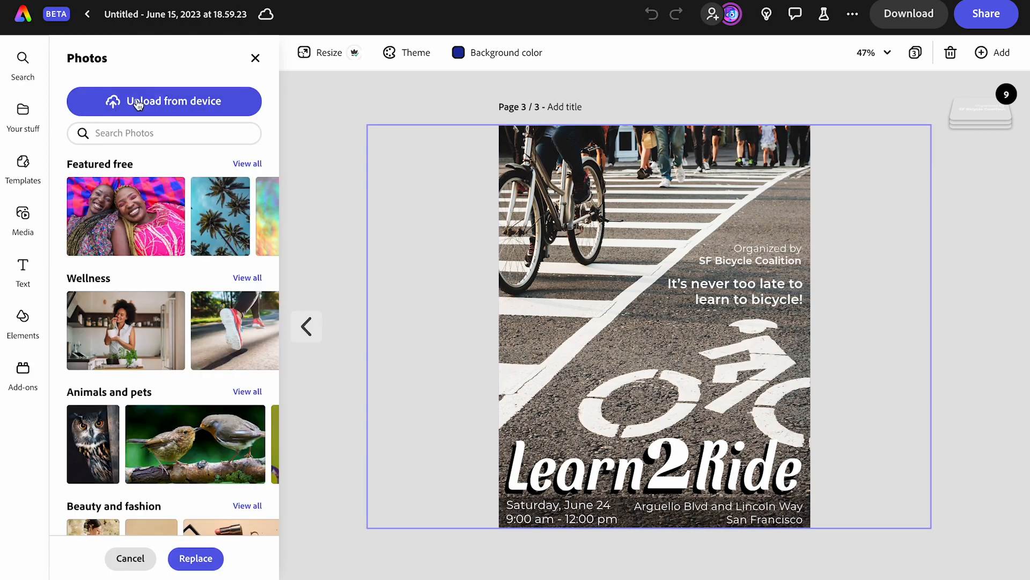
pyautogui.click(140, 134)
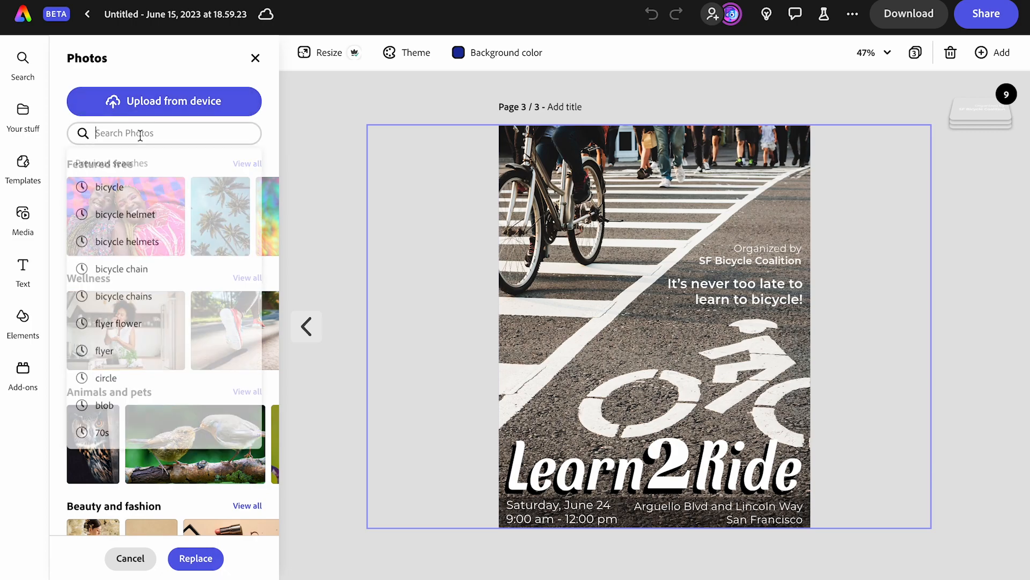
pyautogui.click(103, 189)
pyautogui.scroll(-15, 154, 260)
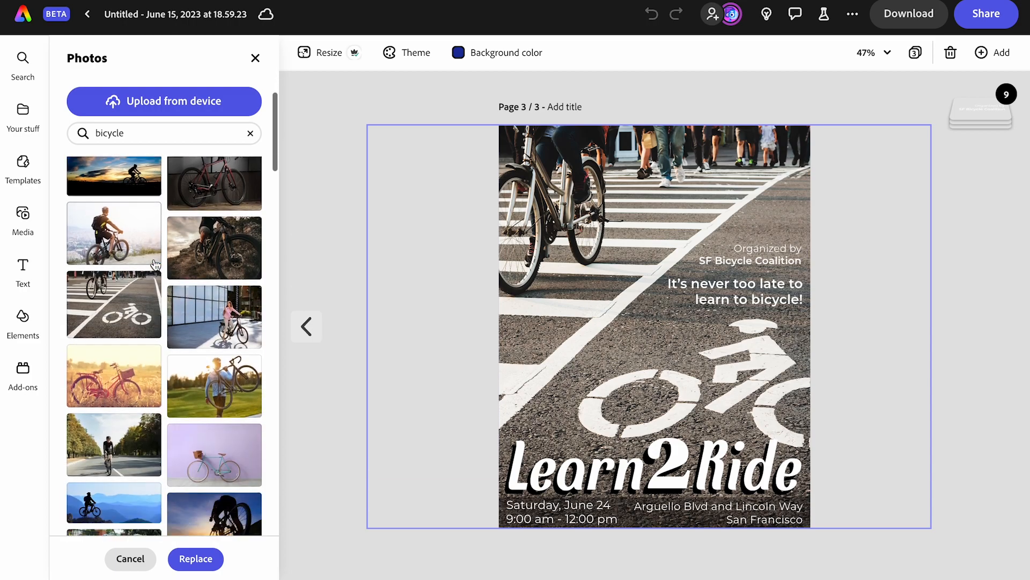
pyautogui.scroll(-20, 154, 259)
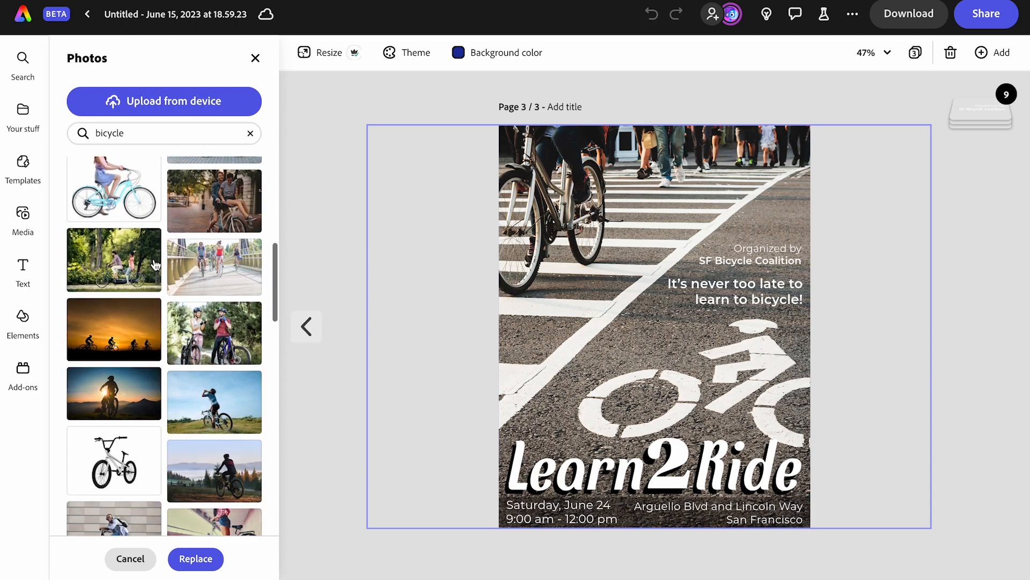
pyautogui.scroll(-20, 155, 265)
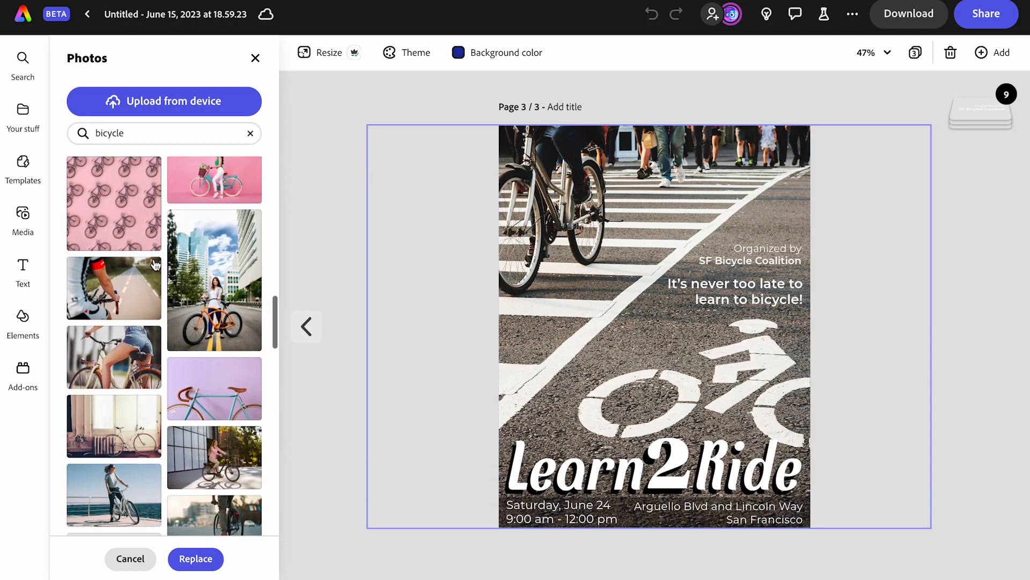
pyautogui.scroll(-20, 155, 264)
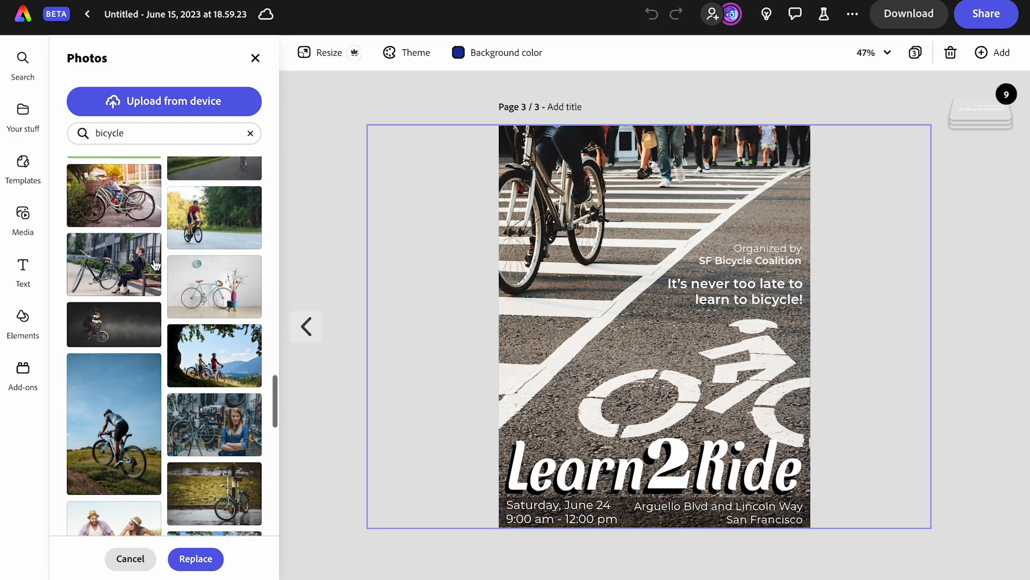
pyautogui.scroll(-20, 155, 264)
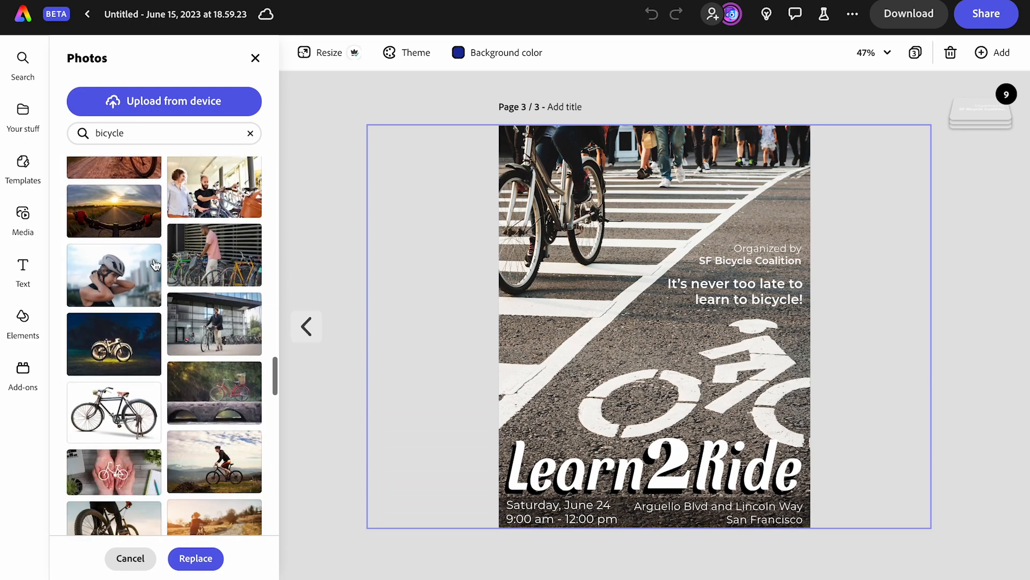
pyautogui.scroll(-20, 155, 264)
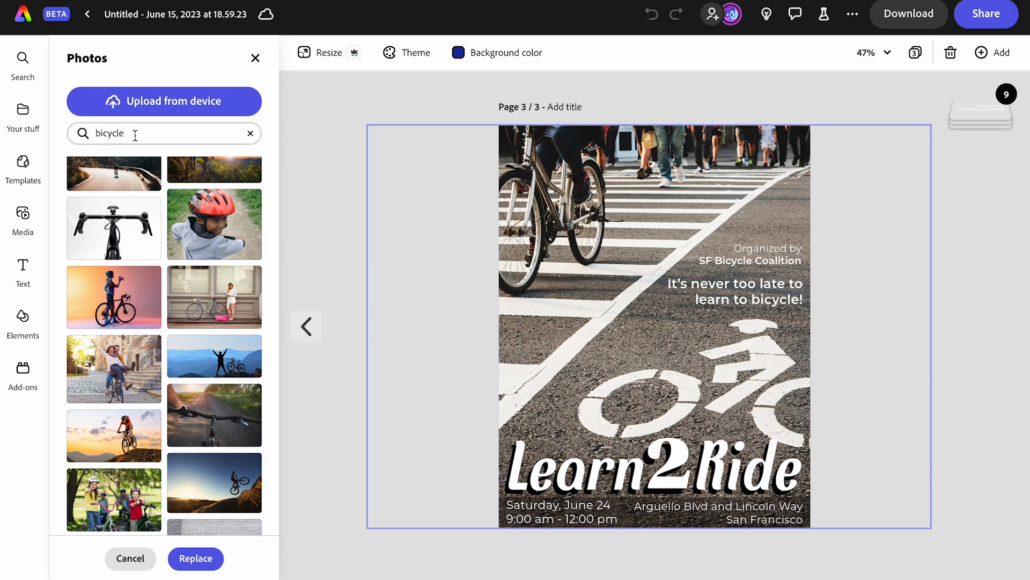
# Refine the replacement photo search to "kids bicycle" and look through the results.
pyautogui.click(94, 133)
pyautogui.write('kids')
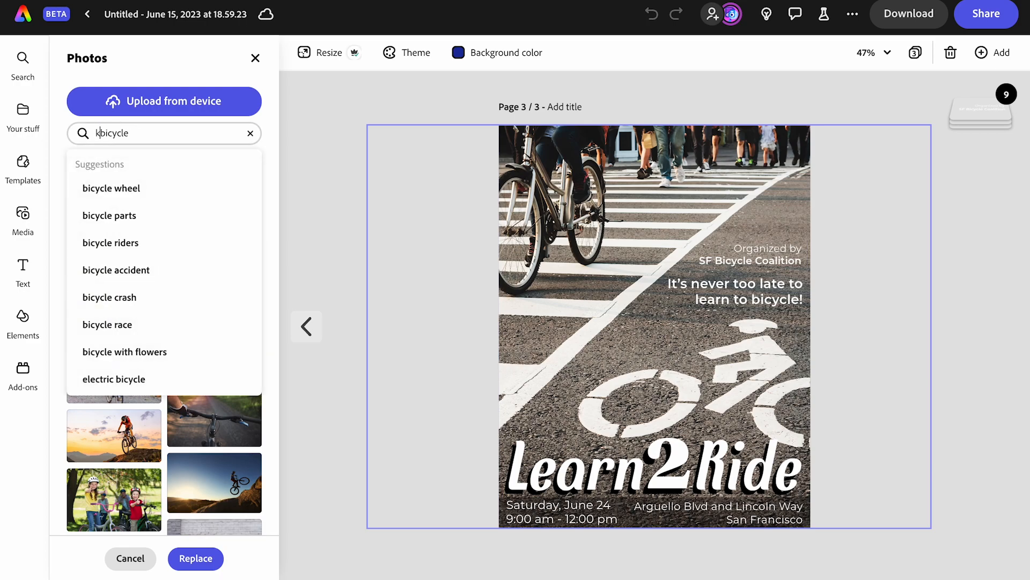
pyautogui.press('Return')
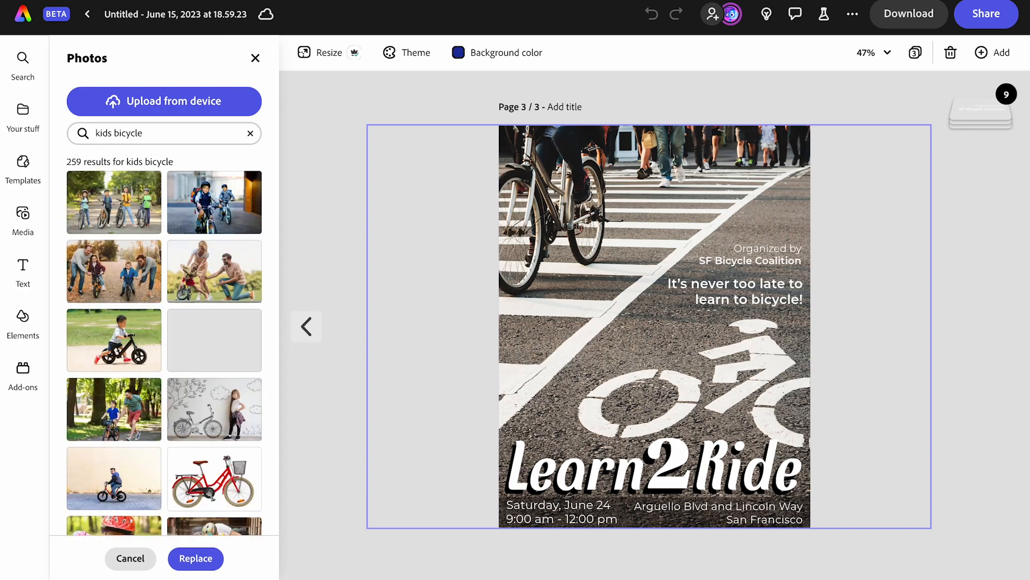
pyautogui.scroll(-2, 107, 244)
pyautogui.scroll(-15, 107, 244)
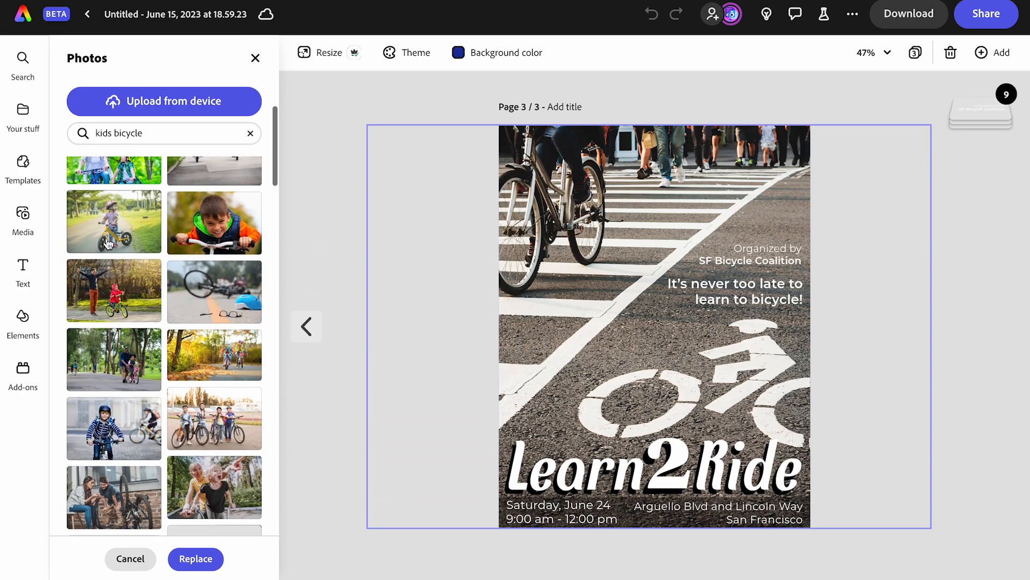
pyautogui.scroll(-15, 108, 244)
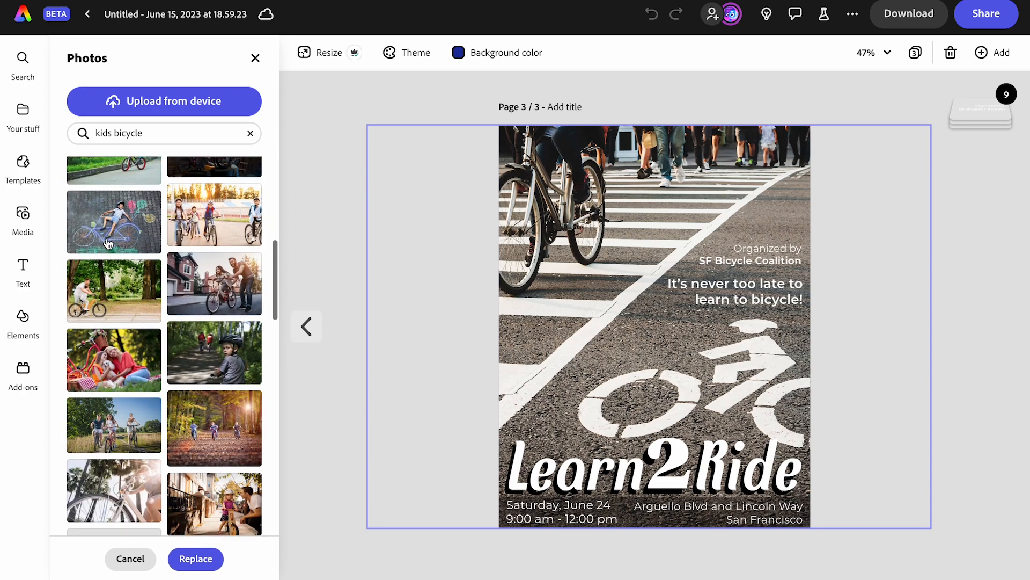
pyautogui.scroll(-10, 107, 242)
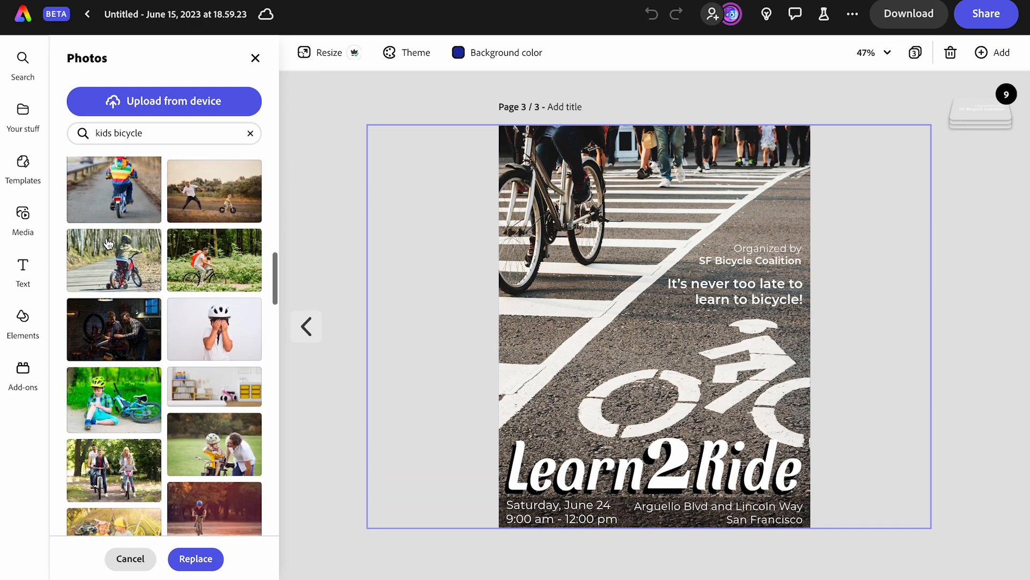
pyautogui.scroll(-5, 108, 243)
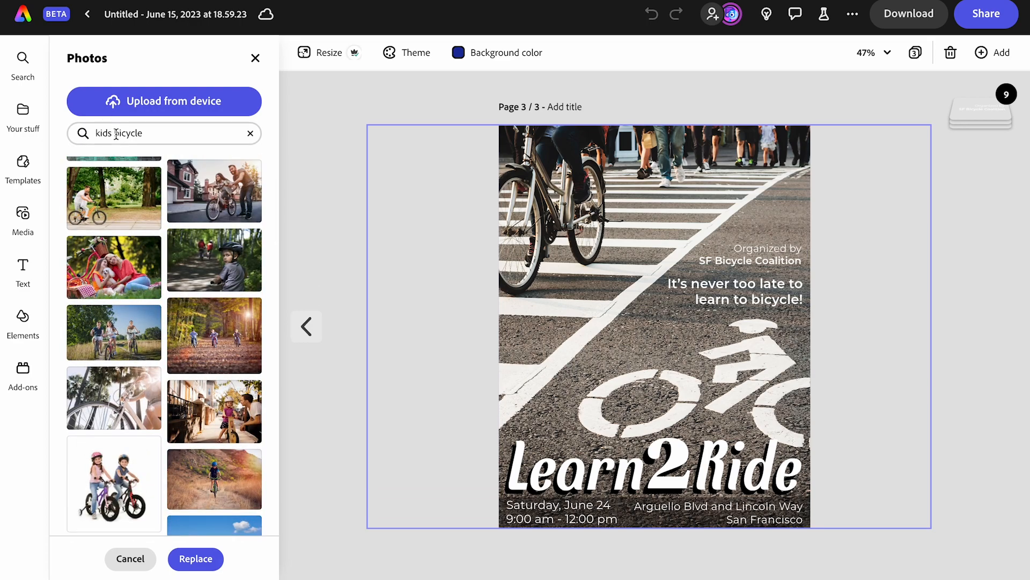
# Search for "bicycle helmet" and replace page 3's background with the close-up of the smiling child in a red helmet.
pyautogui.click(116, 133)
pyautogui.press('BackSpace')
pyautogui.press('BackSpace')
pyautogui.press('BackSpace')
pyautogui.press('BackSpace')
pyautogui.press('BackSpace')
pyautogui.click(161, 132)
pyautogui.write('hel')
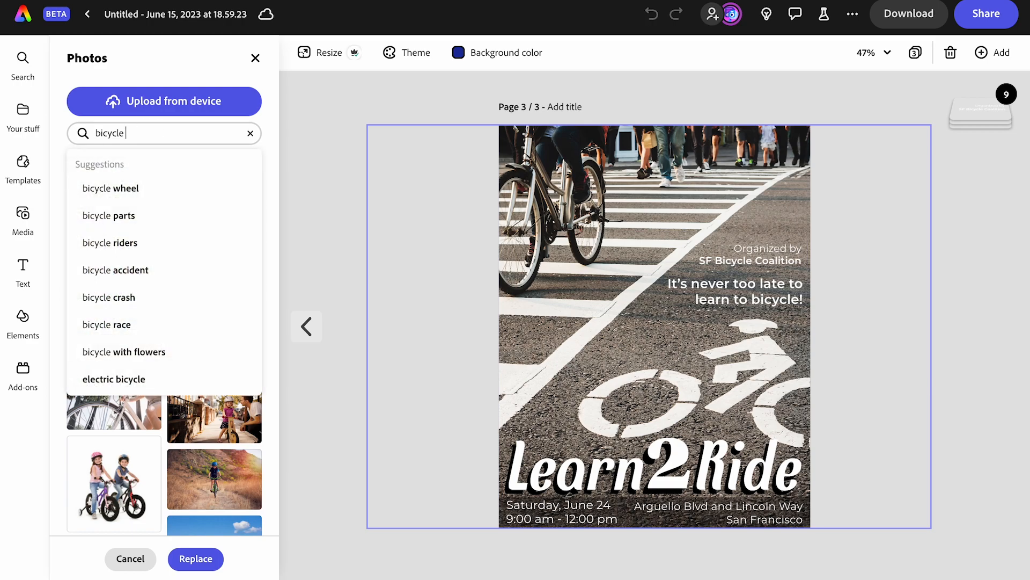
pyautogui.write('met')
pyautogui.press('Return')
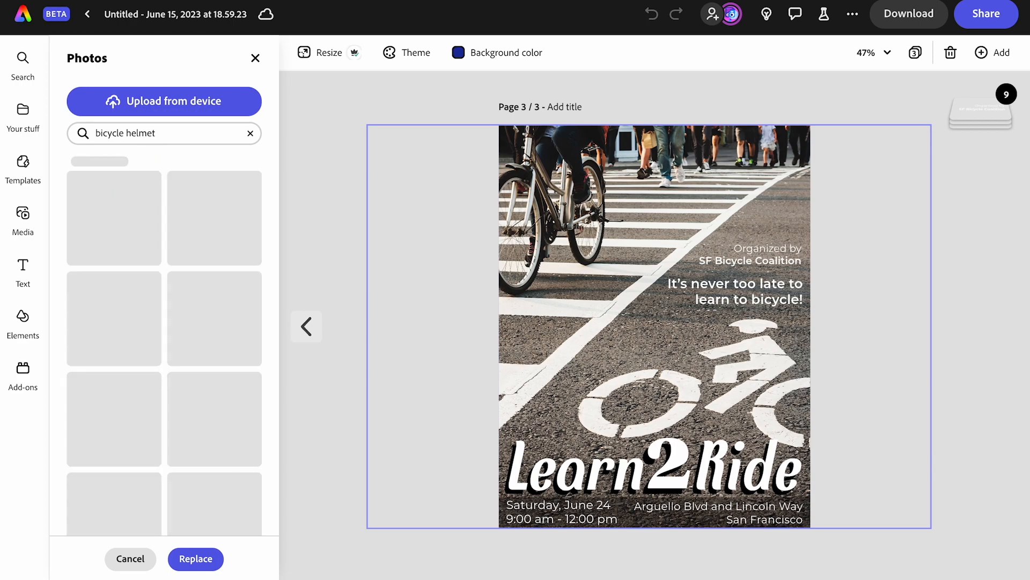
pyautogui.scroll(-10, 150, 239)
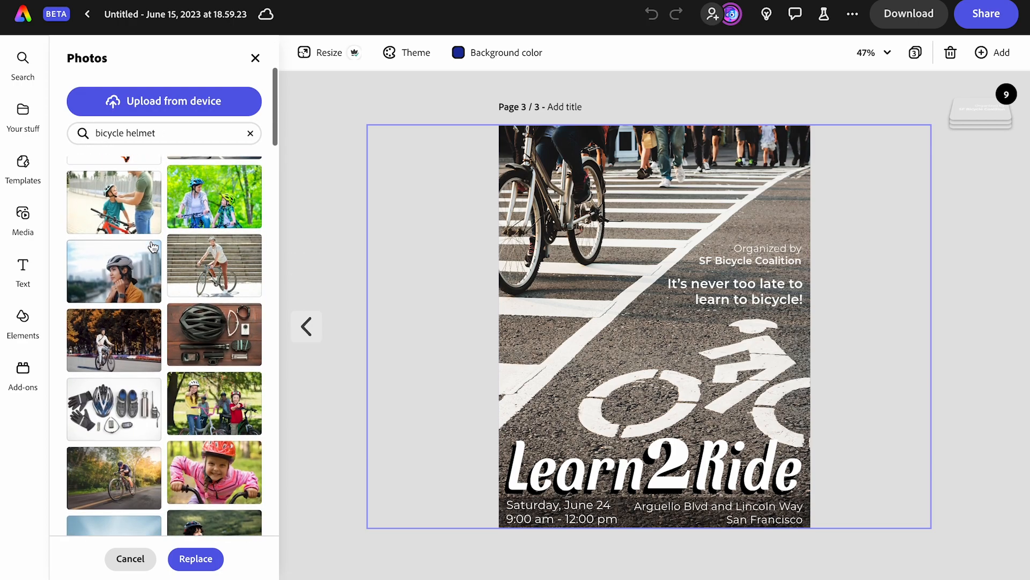
pyautogui.scroll(-5, 153, 247)
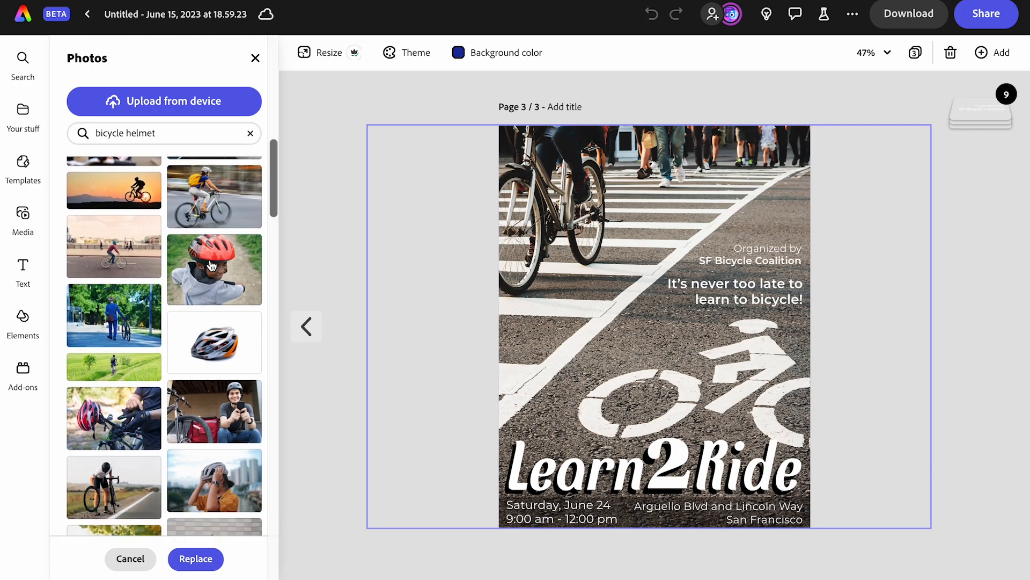
pyautogui.click(212, 267)
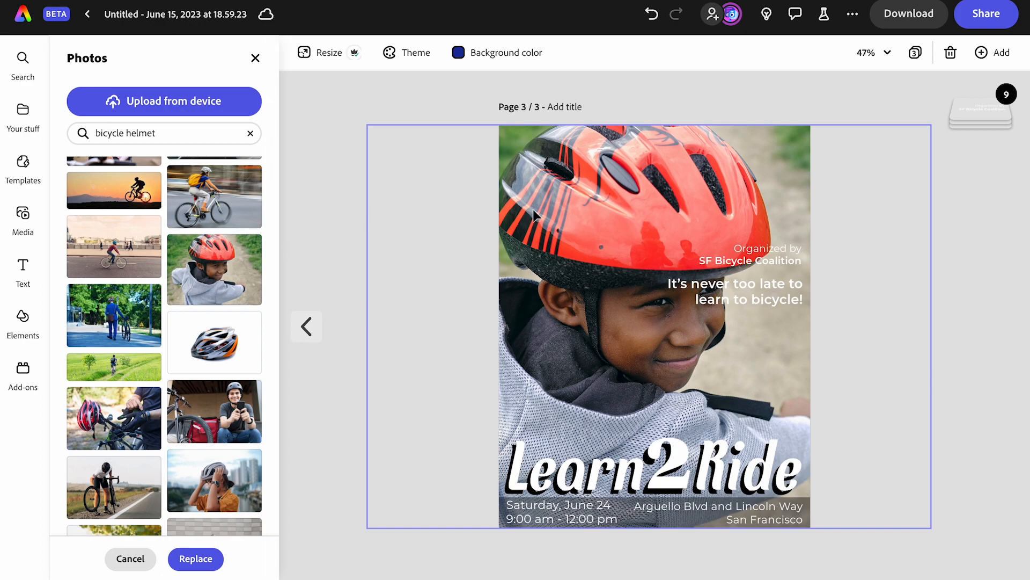
# Shift the helmet photo toward the flyer's left edge so the child's face sits clear of the text.
pyautogui.click(623, 211)
pyautogui.moveTo(645, 207); pyautogui.dragTo(580, 208)
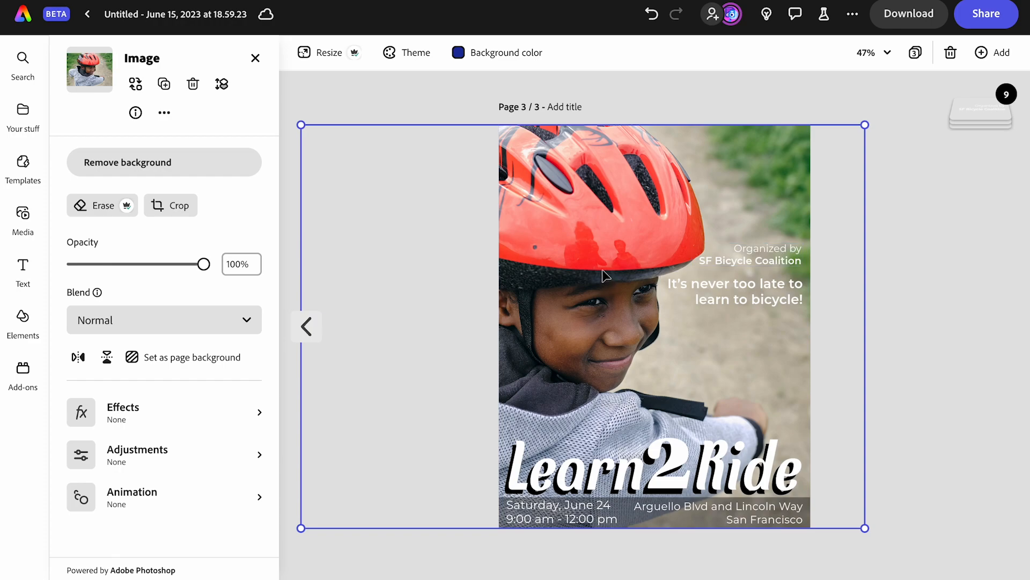
pyautogui.moveTo(600, 266); pyautogui.dragTo(598, 265)
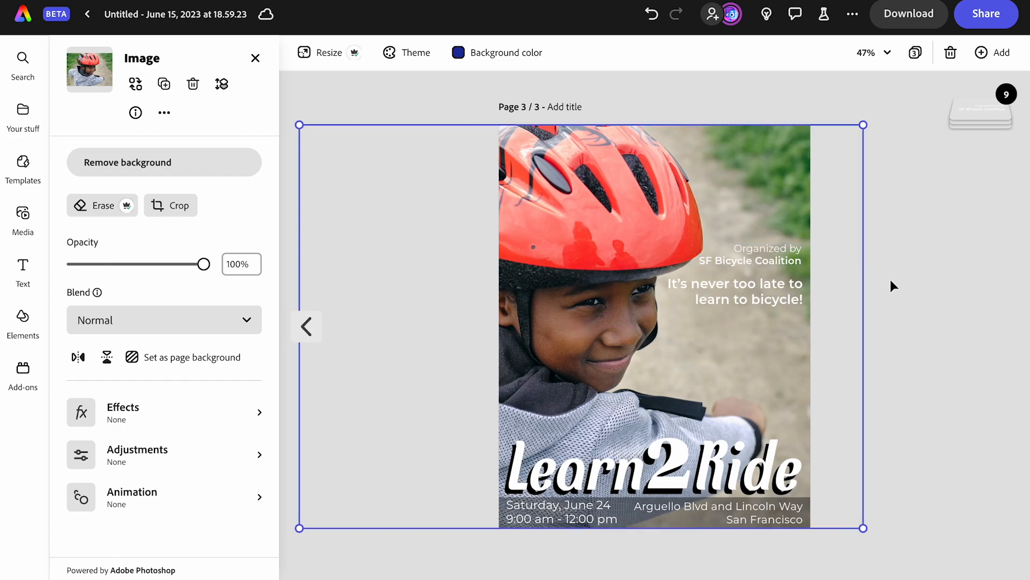
pyautogui.click(926, 269)
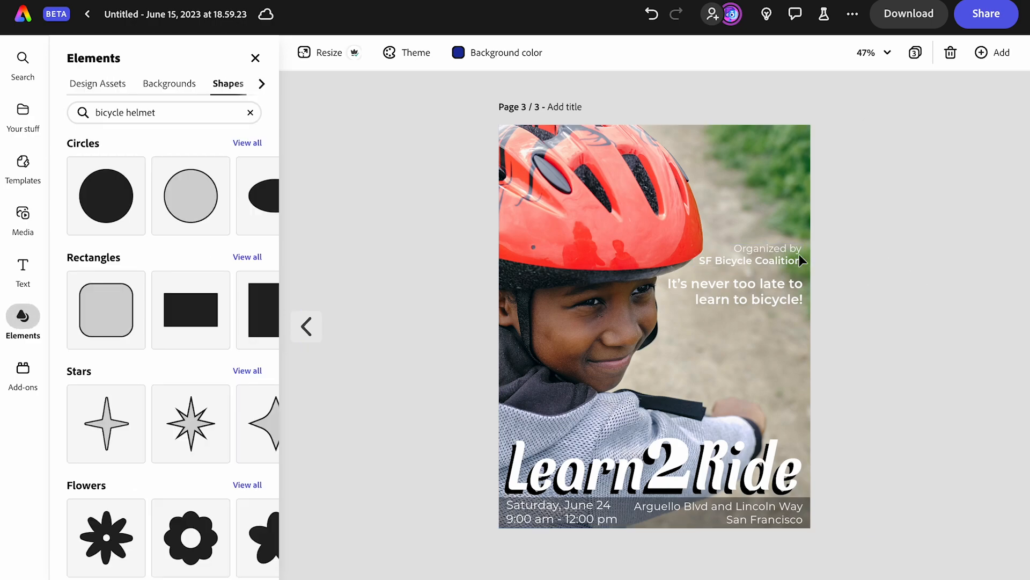
# Nudge the organizer credit and the tagline down together by two large increments.
pyautogui.click(781, 253)
pyautogui.keyDown('shift'); pyautogui.click(781, 291); pyautogui.keyUp('shift')
pyautogui.hotkey('shift', 'Down')
pyautogui.hotkey('shift', 'Down')
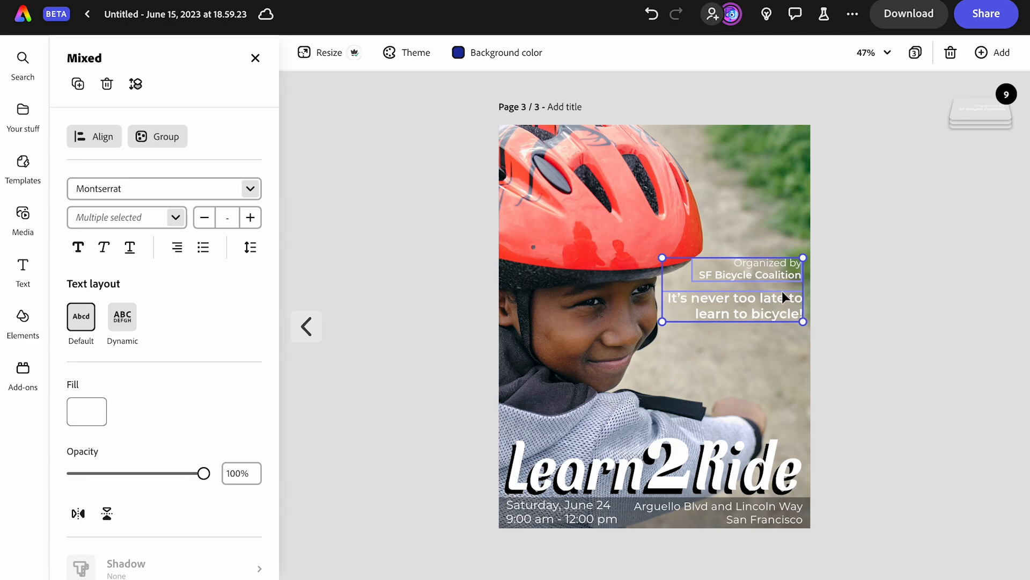
pyautogui.click(859, 284)
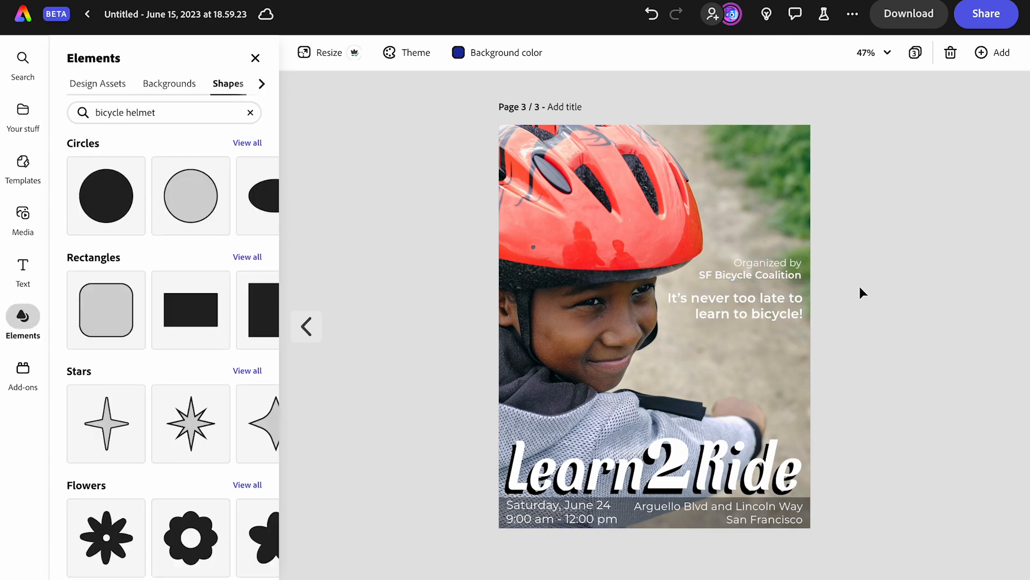
# Move the organizer credit to the flyer's upper right corner and lower the tagline to beside the child's chin.
pyautogui.click(780, 271)
pyautogui.moveTo(780, 269); pyautogui.dragTo(776, 148)
pyautogui.moveTo(774, 314); pyautogui.dragTo(774, 367)
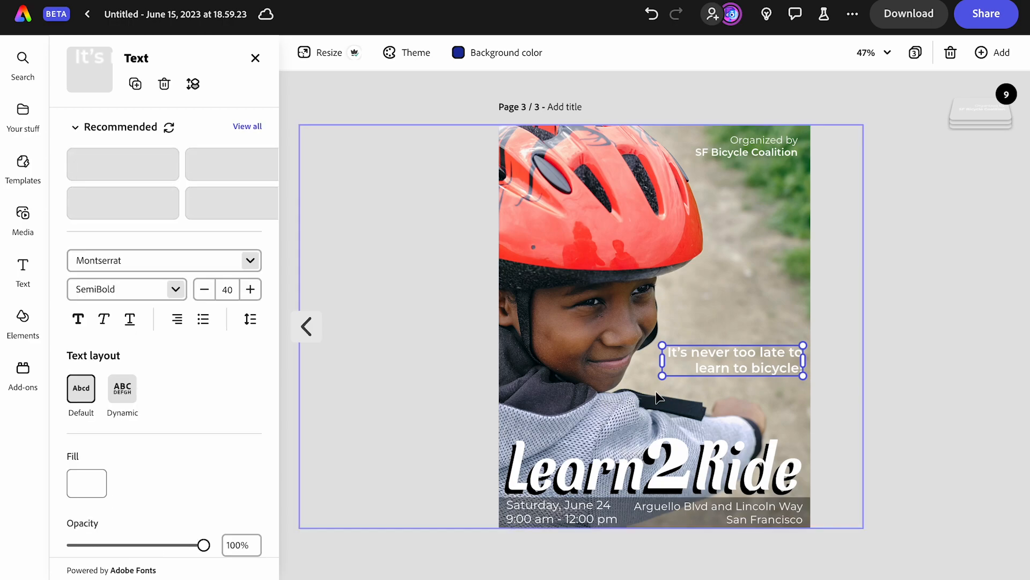
# Enlarge the tagline to size 47 and break its line after "late" so "to learn to bicycle!" forms the second line.
pyautogui.moveTo(662, 376); pyautogui.dragTo(646, 380)
pyautogui.doubleClick(773, 360)
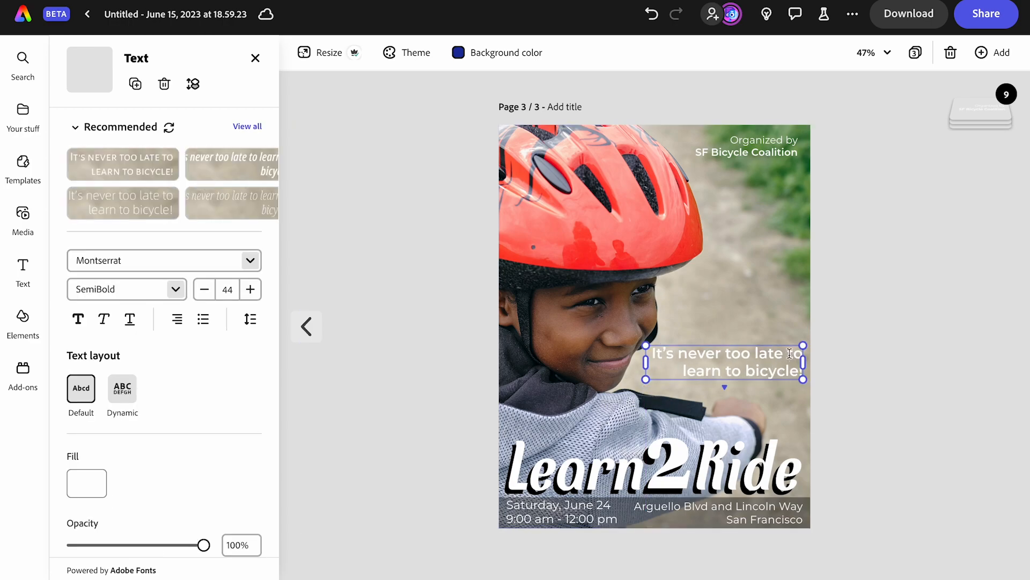
pyautogui.click(790, 353)
pyautogui.press('Return')
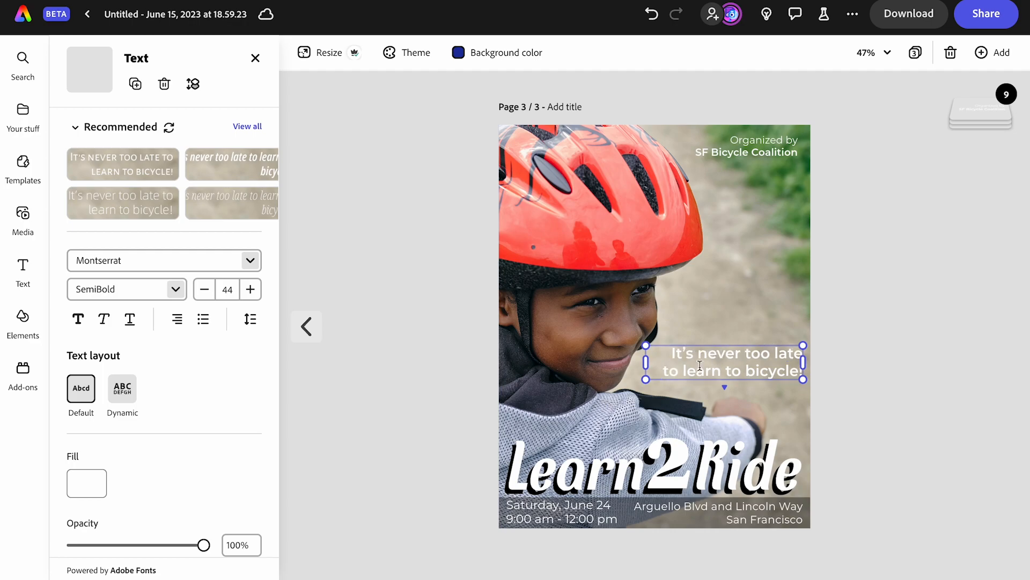
pyautogui.moveTo(644, 380); pyautogui.dragTo(635, 382)
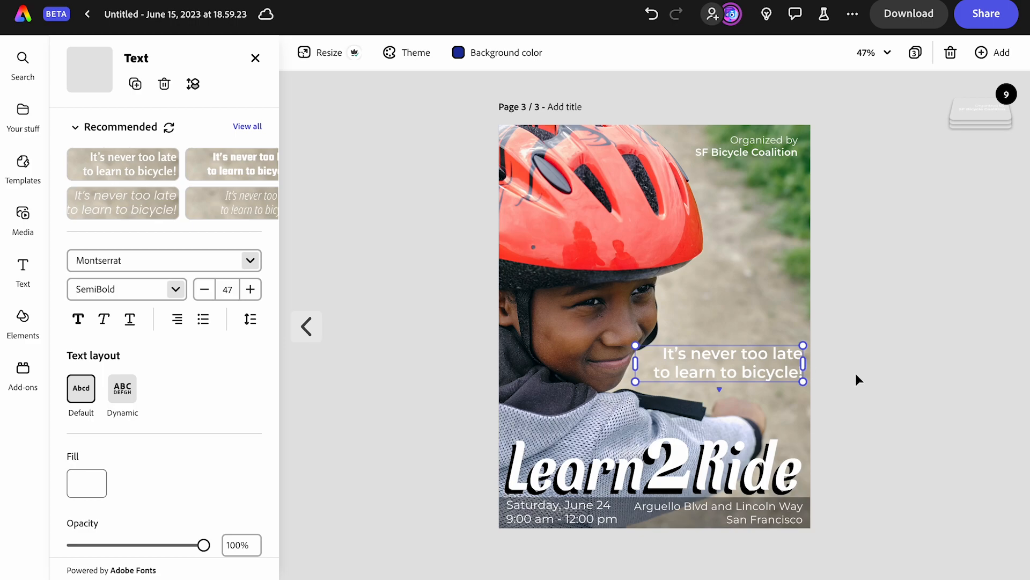
pyautogui.moveTo(774, 371); pyautogui.dragTo(802, 372)
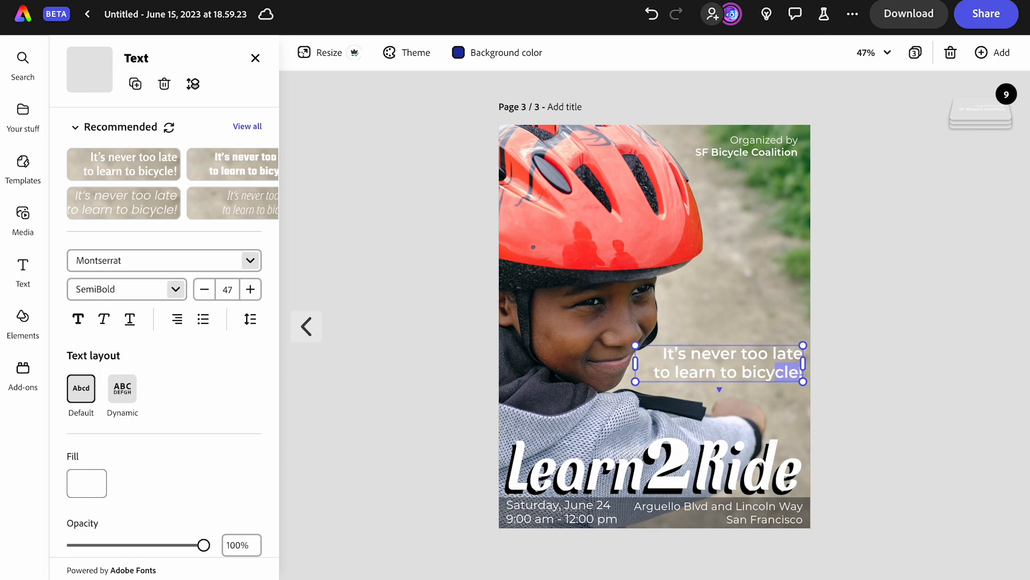
pyautogui.click(884, 350)
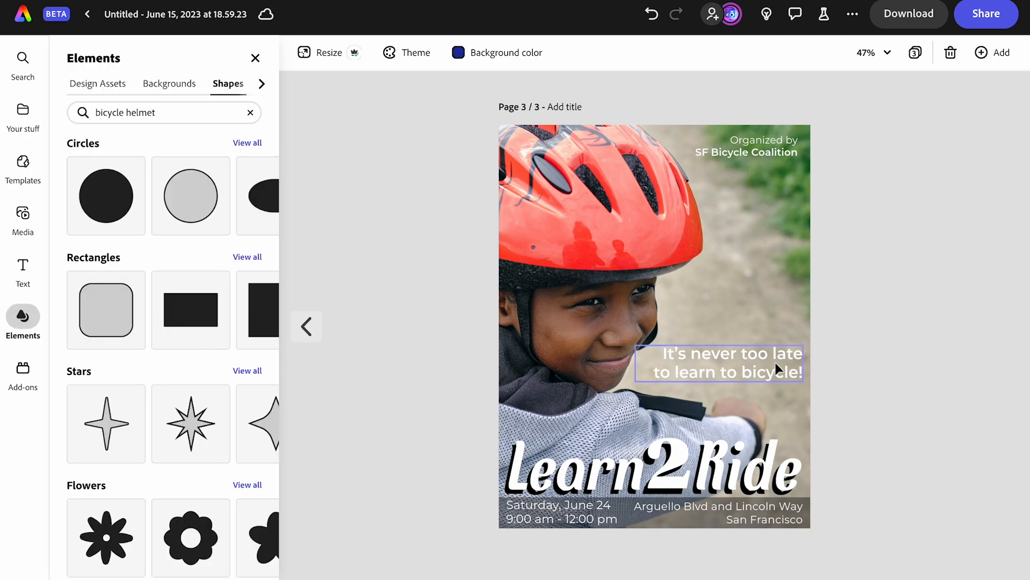
# Nudge the tagline slightly down on page 3, and show all the flyer pages side by side.
pyautogui.click(777, 368)
pyautogui.press('Down')
pyautogui.hotkey('shift', 'Down')
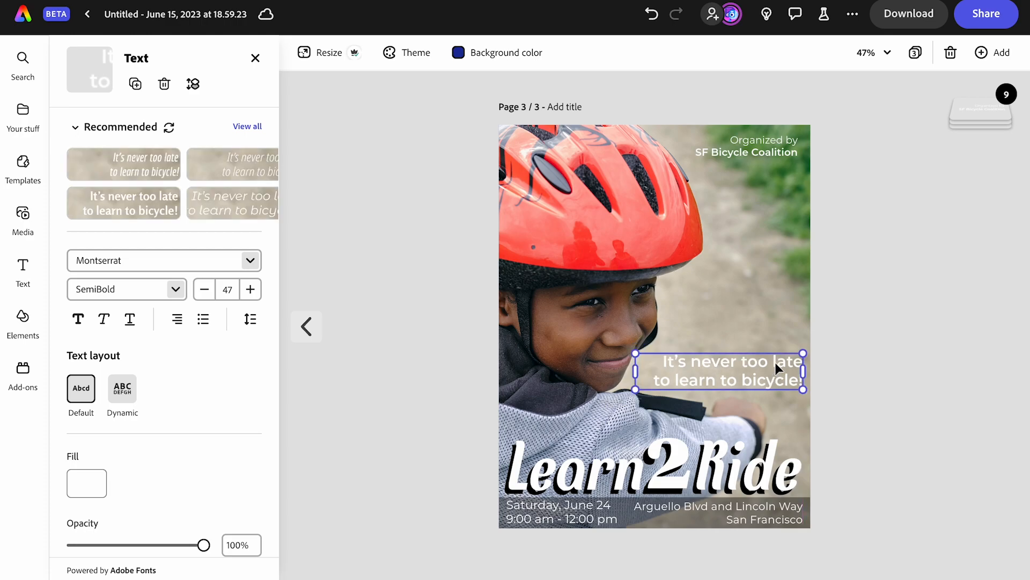
pyautogui.hotkey('shift', 'Up')
pyautogui.press('Down')
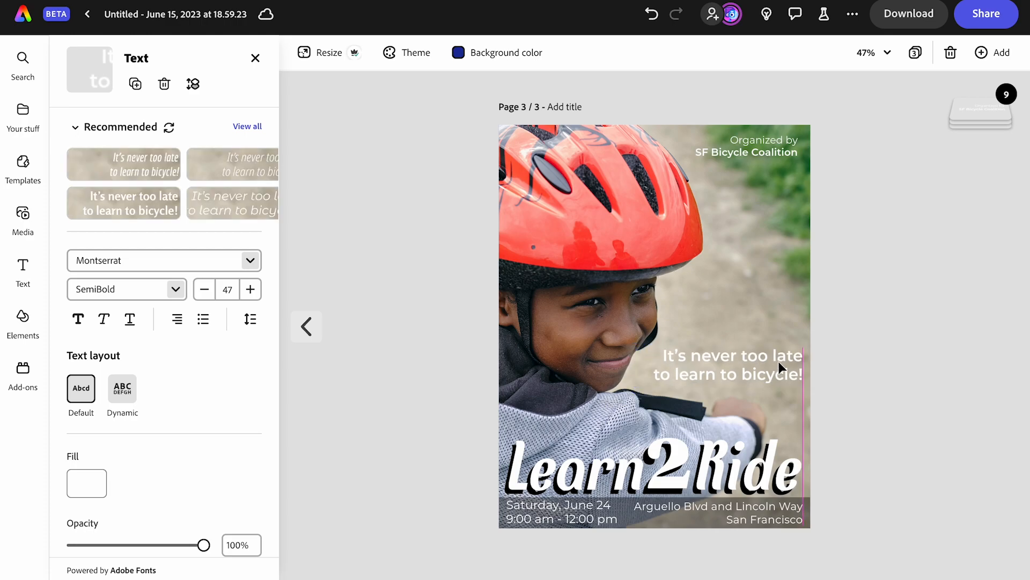
pyautogui.click(834, 359)
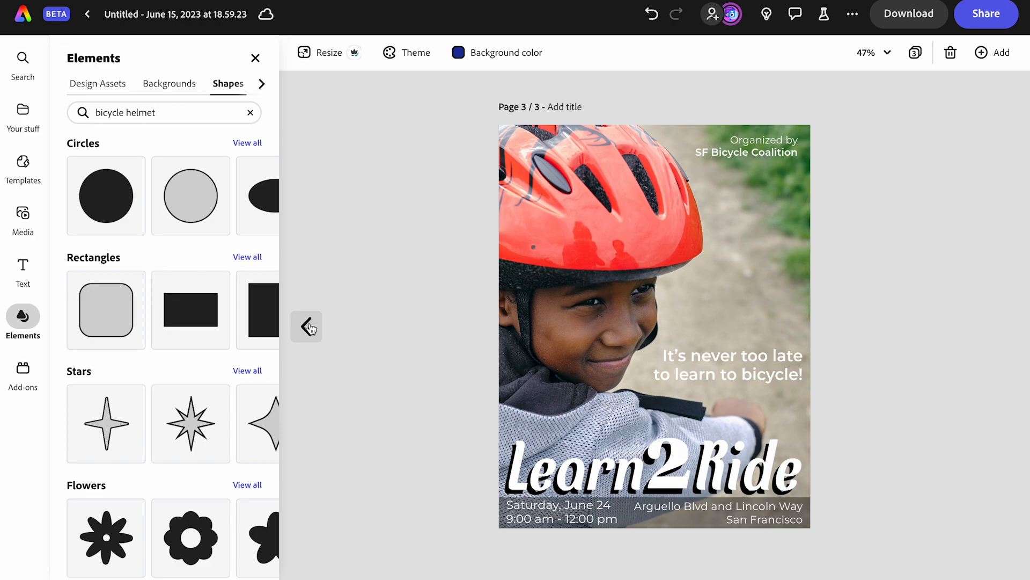
pyautogui.click(912, 56)
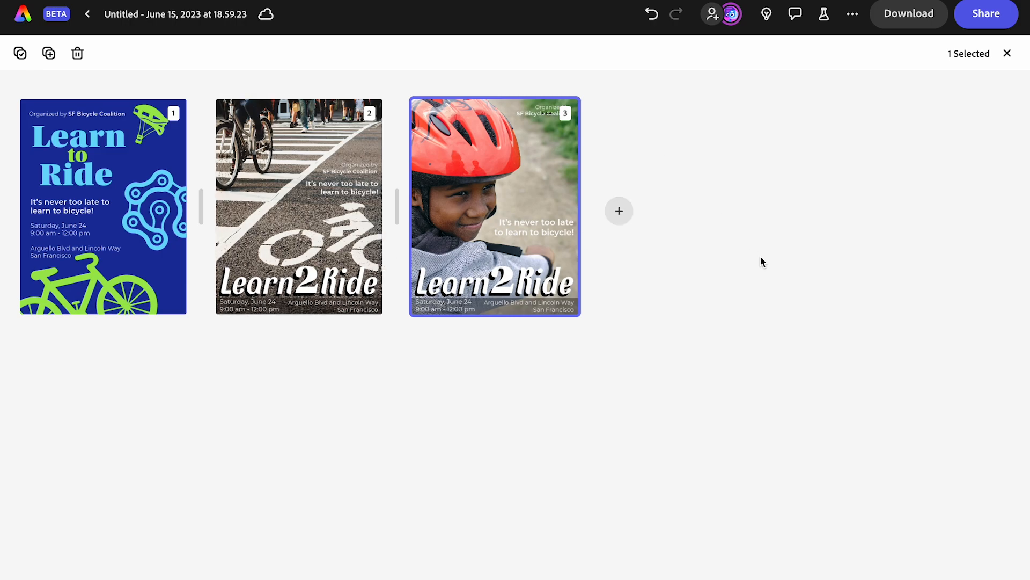
# Open page 3 and fill the word "Learn" with the red sampled from the child's helmet.
pyautogui.doubleClick(511, 204)
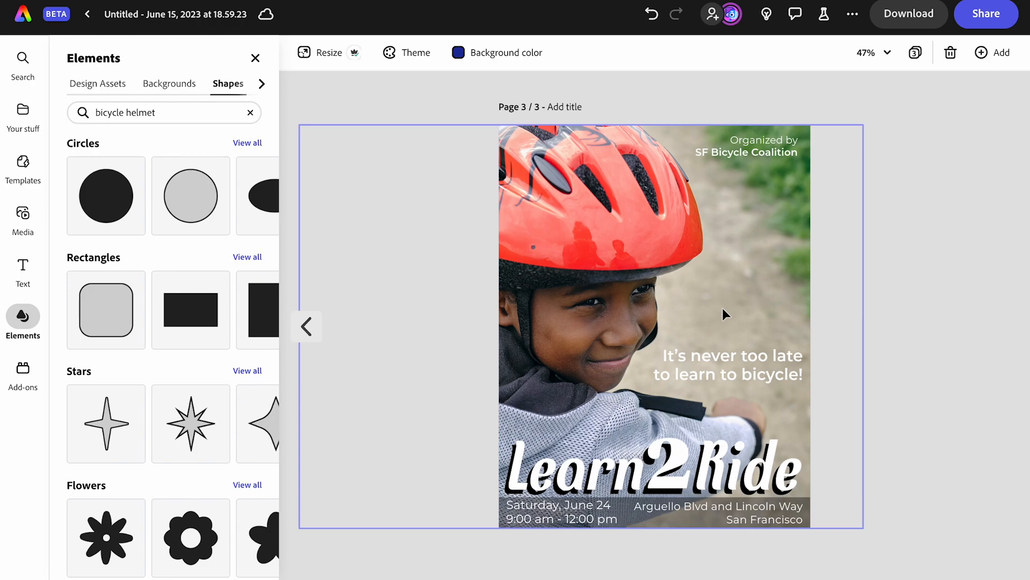
pyautogui.click(642, 474)
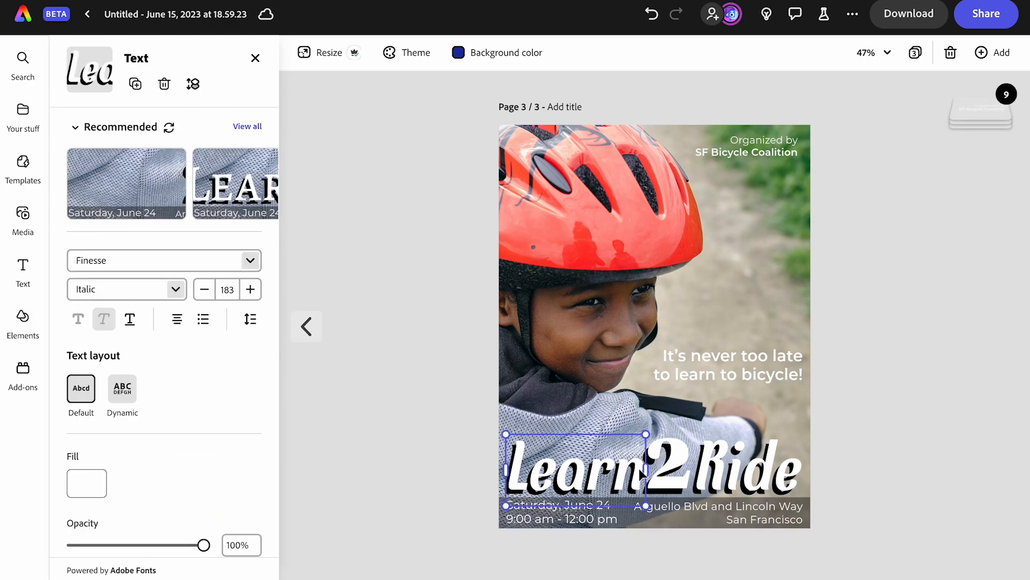
pyautogui.click(94, 477)
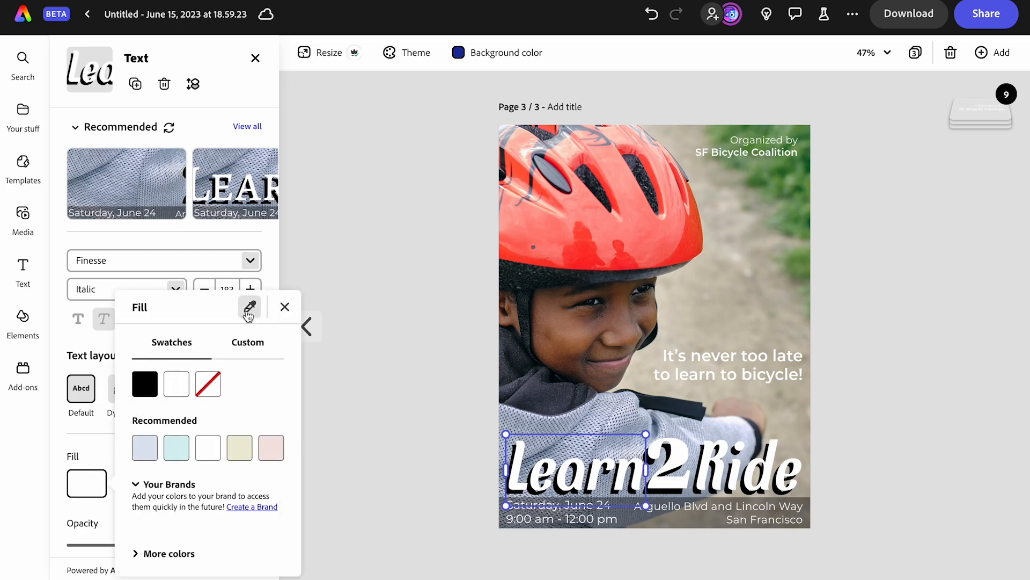
pyautogui.click(250, 309)
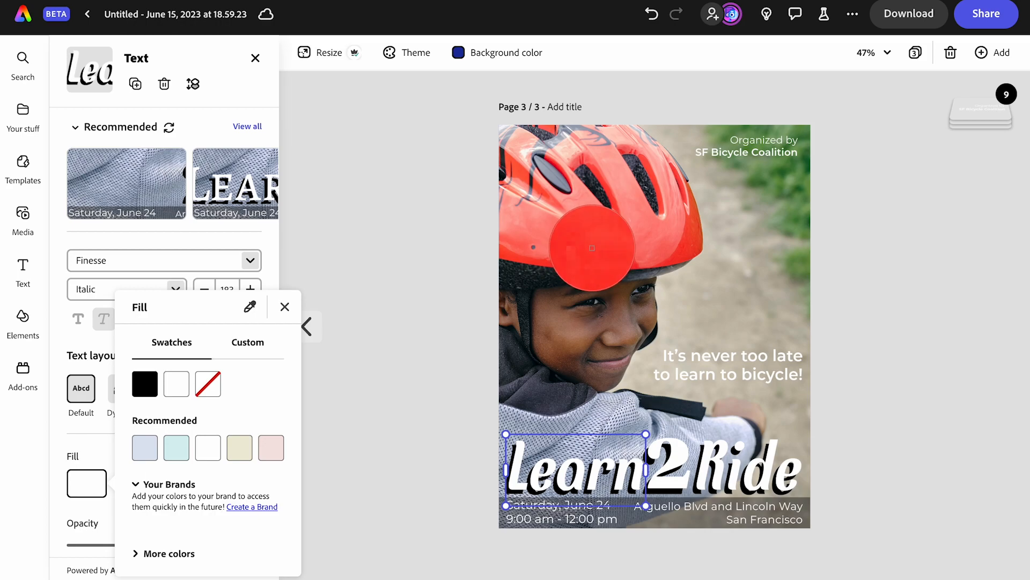
pyautogui.click(592, 248)
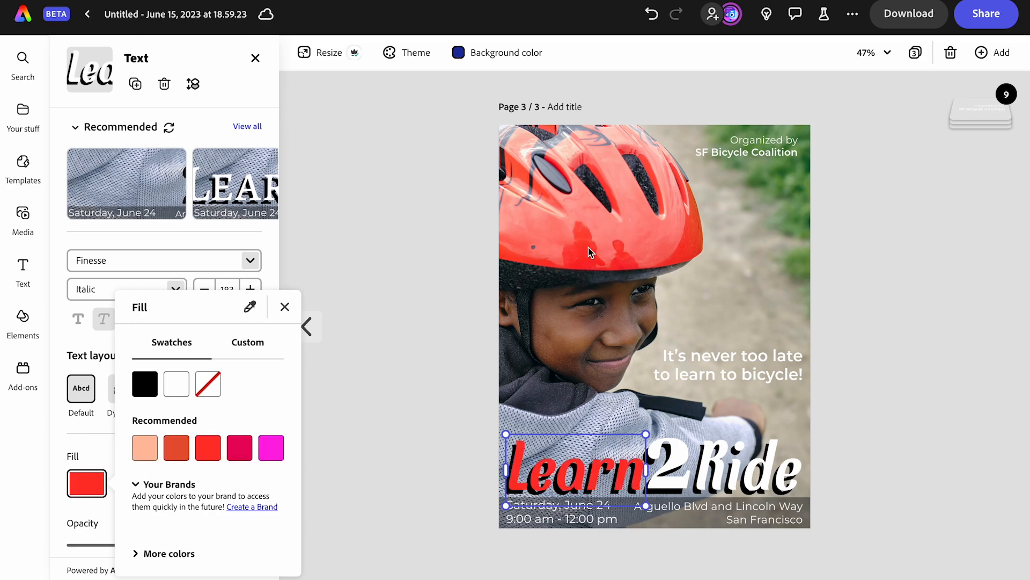
# Fill the word "Ride" with the red sampled from the word "Learn" and deselect it.
pyautogui.click(726, 465)
pyautogui.click(721, 472)
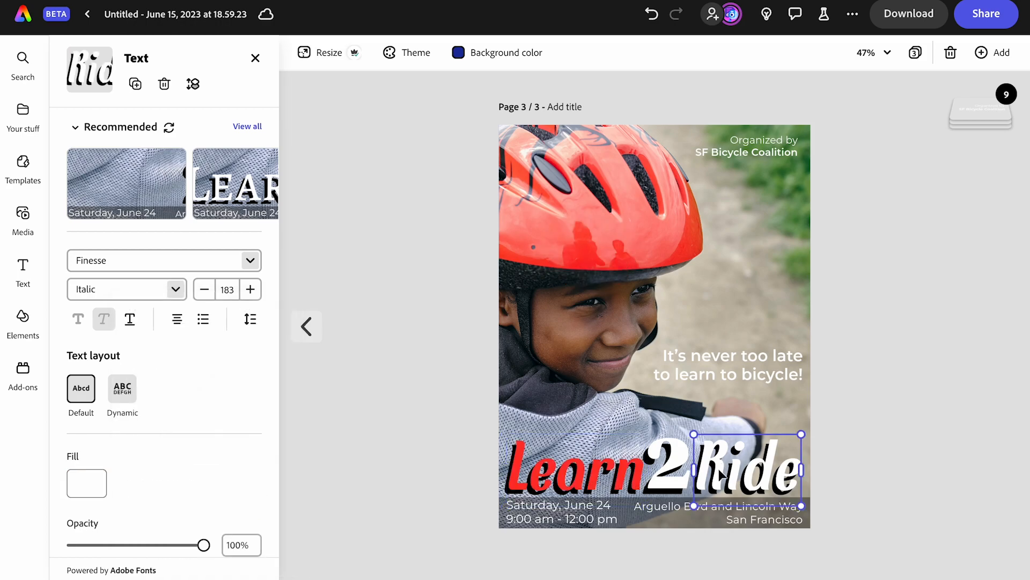
pyautogui.click(91, 475)
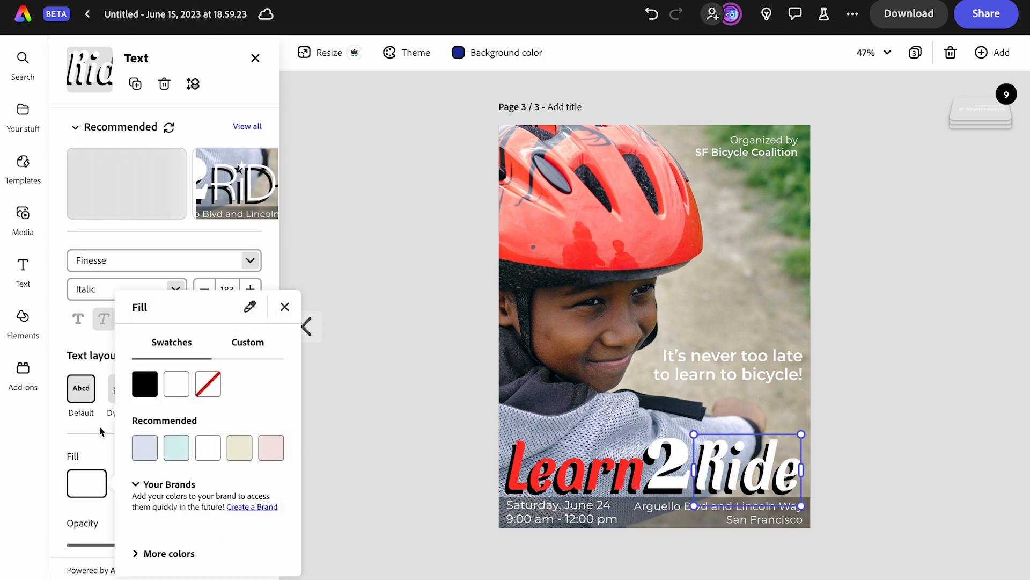
pyautogui.click(245, 310)
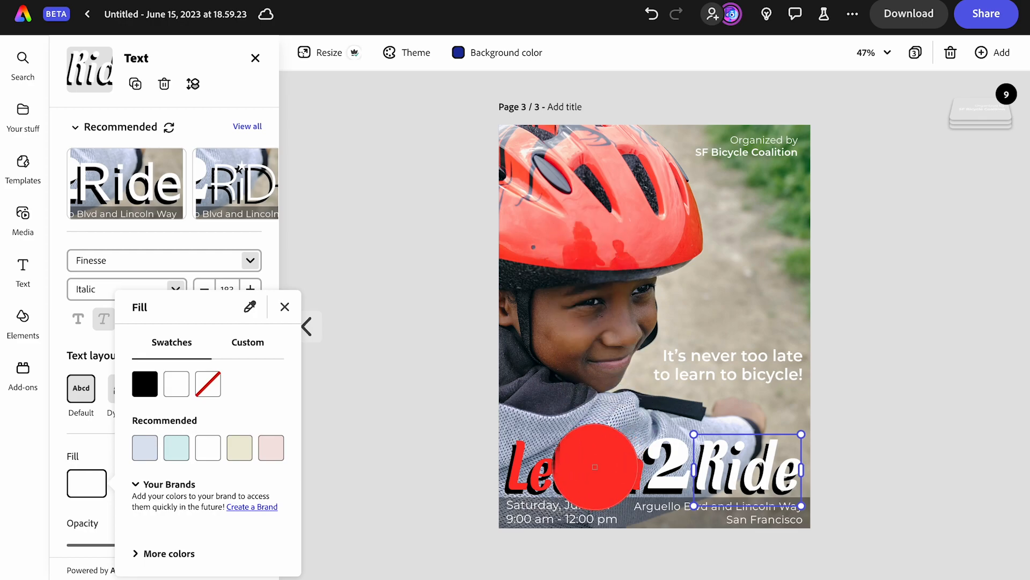
pyautogui.click(594, 467)
pyautogui.click(918, 412)
pyautogui.click(917, 412)
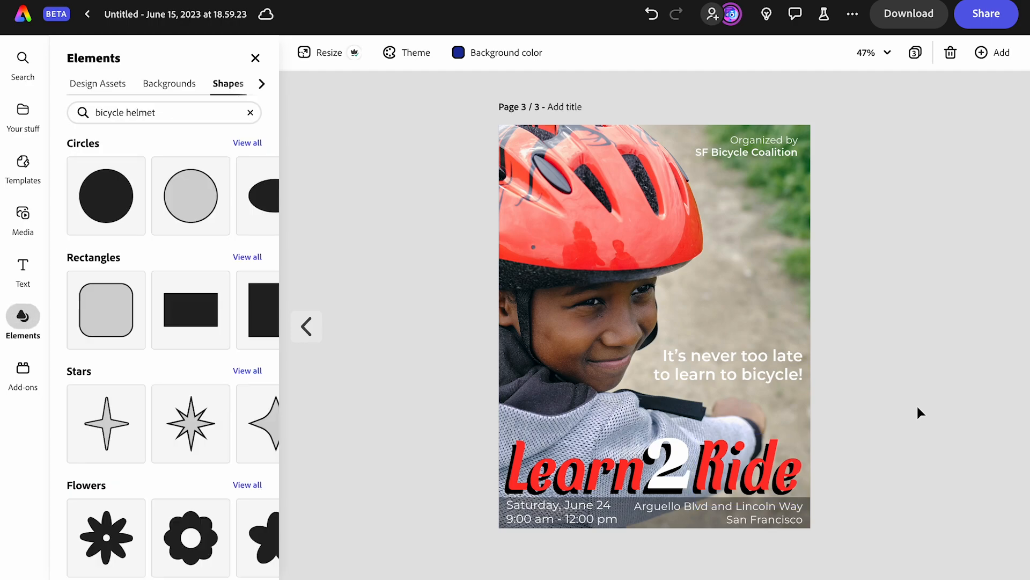
# Compare page 3 with the preceding page and show all the flyer pages side by side.
pyautogui.click(306, 325)
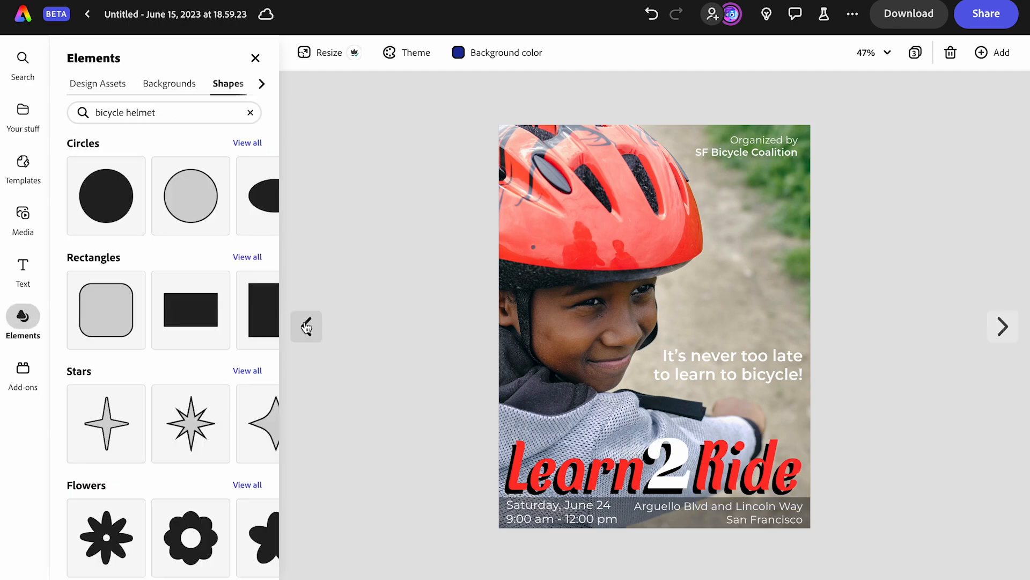
pyautogui.click(1000, 331)
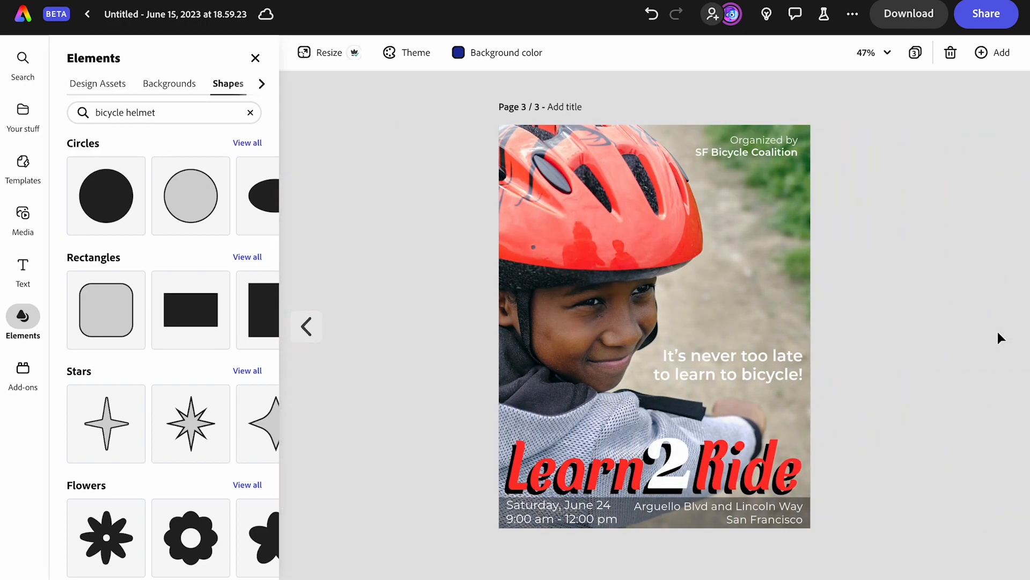
pyautogui.click(916, 53)
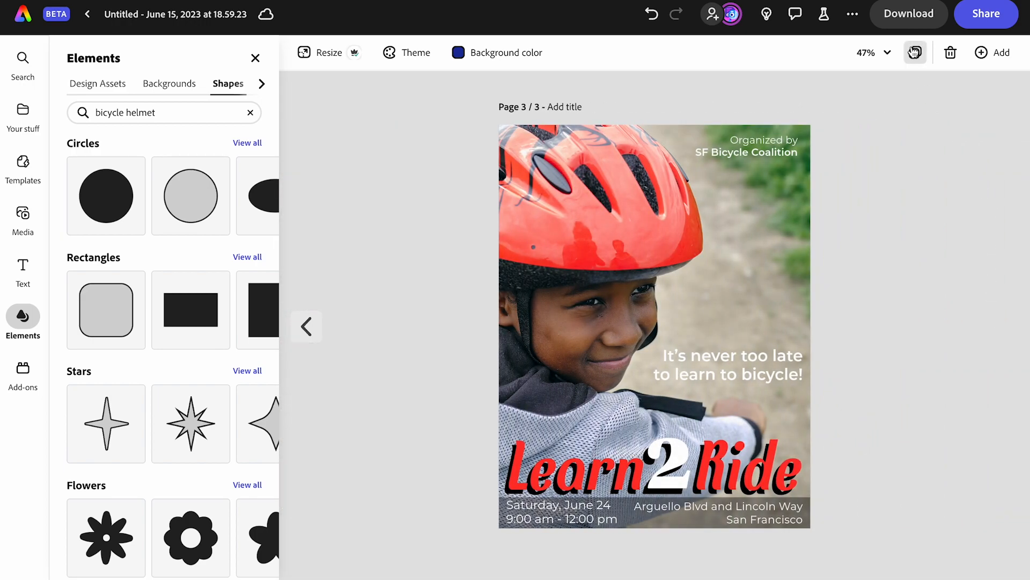